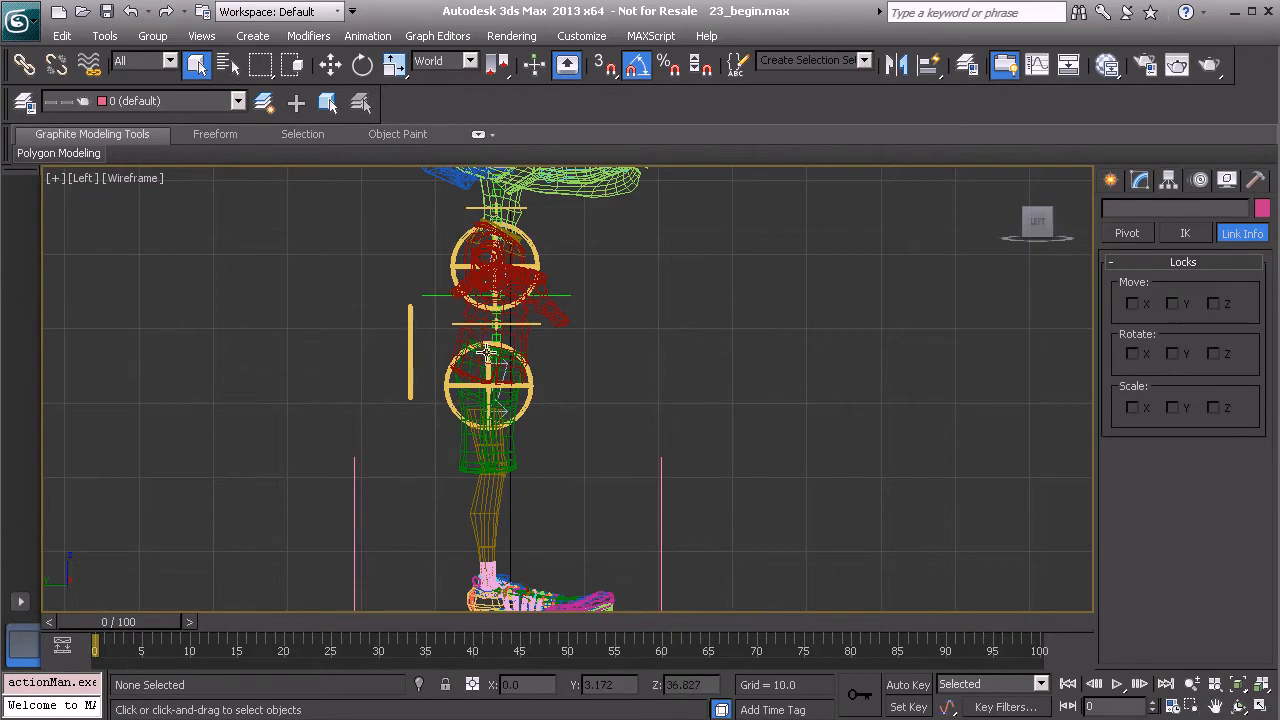
Step: Test-rotate the Anim_COG01 control in the Left view and cancel the rotation
{"action": "left_click", "coordinate": [409, 335]}
{"action": "key", "text": "e"}
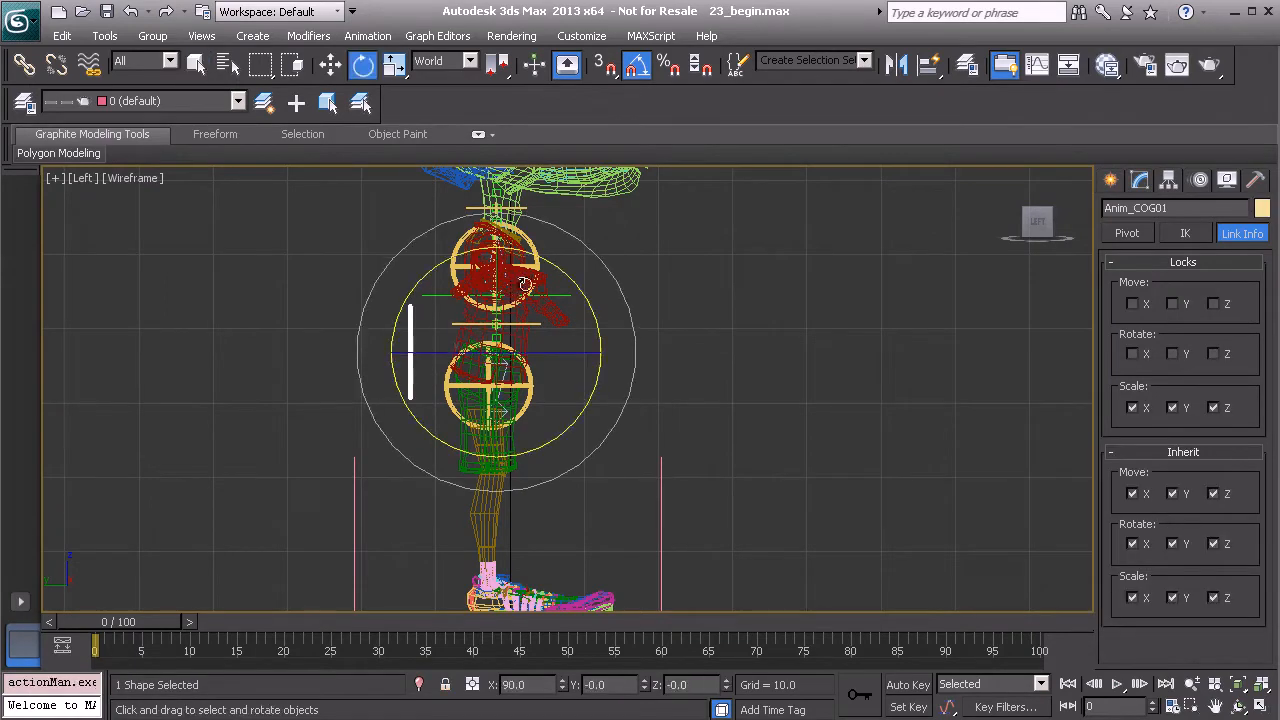
{"action": "left_click_drag", "start_coordinate": [558, 272], "coordinate": [526, 408]}
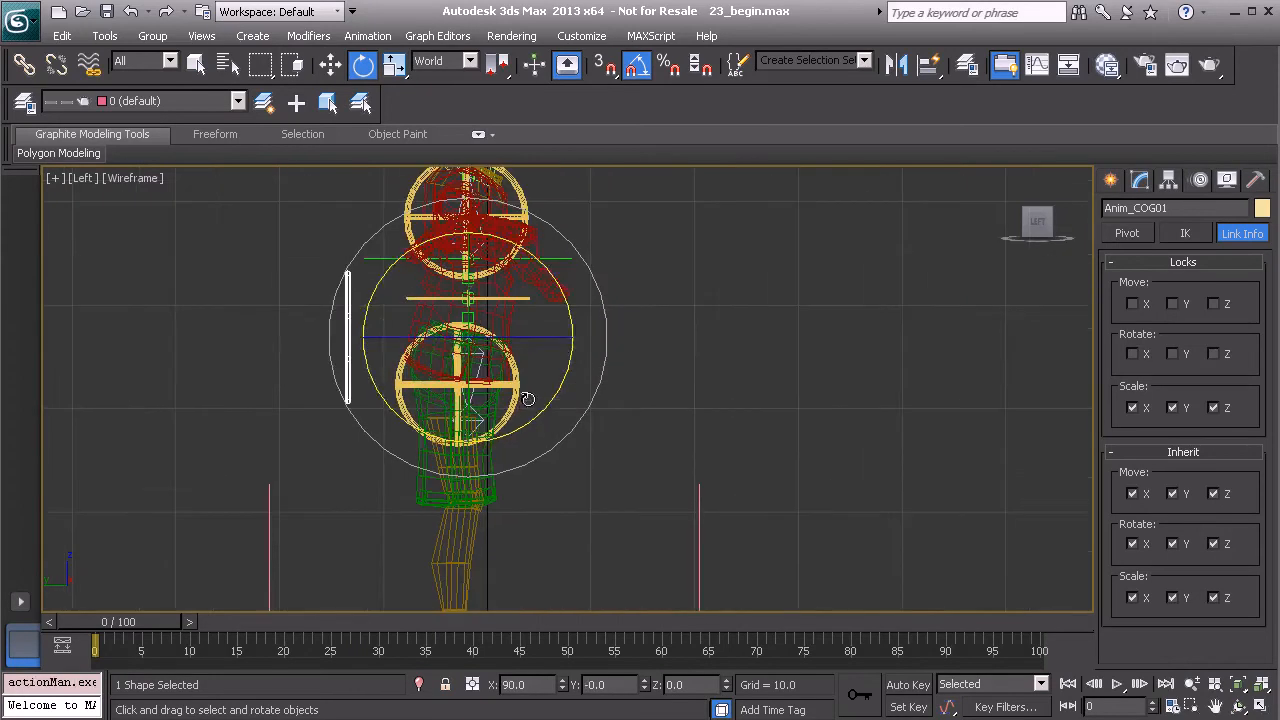
{"action": "middle_click_drag", "start_coordinate": [443, 408], "coordinate": [462, 382]}
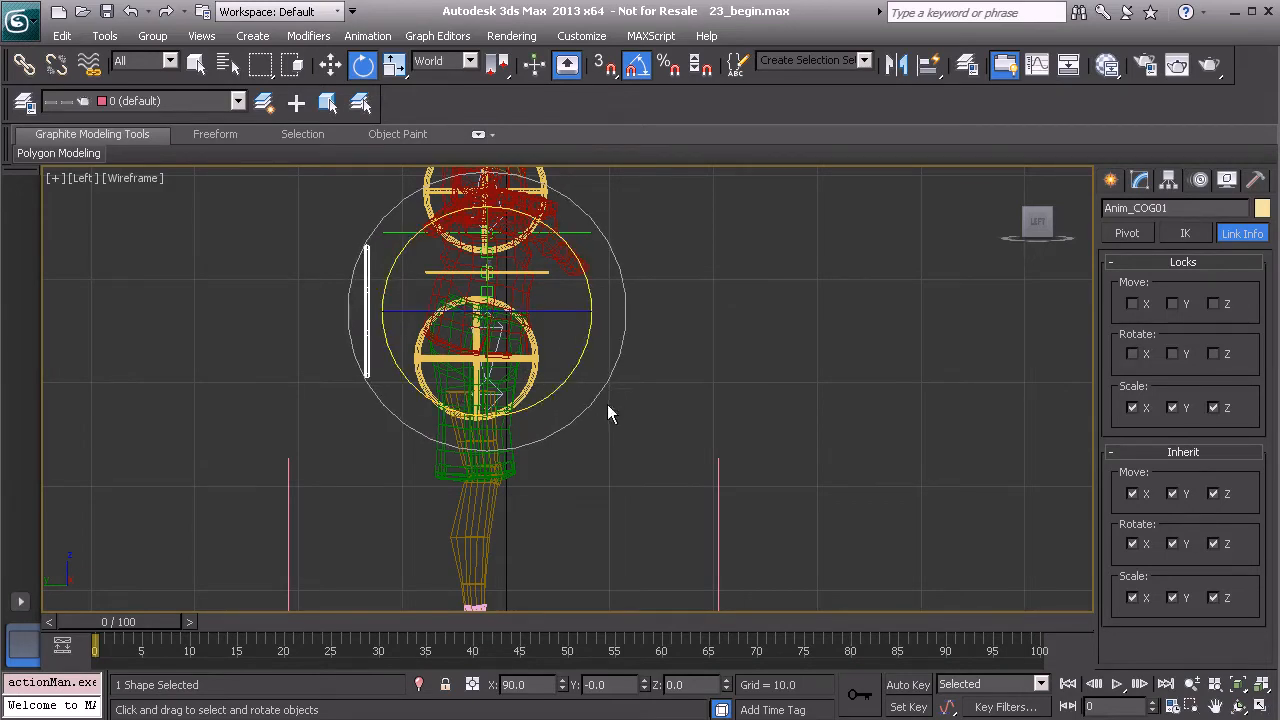
{"action": "middle_click_drag", "start_coordinate": [604, 414], "coordinate": [624, 397]}
{"action": "scroll", "coordinate": [630, 388], "scroll_direction": "down", "scroll_amount": 1}
Step: Open Bone Tools and draw a leg bone chain from hip to knee to ankle in the Left view
{"action": "left_click", "coordinate": [679, 316]}
{"action": "right_click", "coordinate": [679, 298], "text": "alt"}
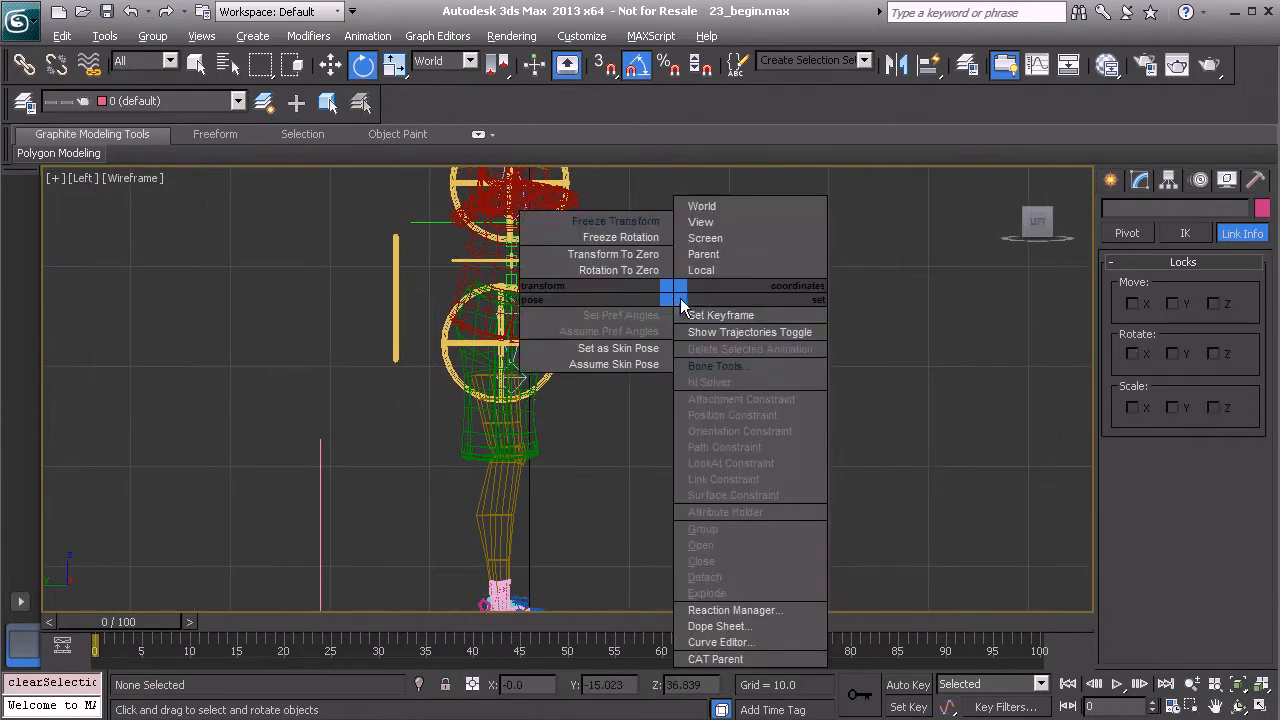
{"action": "left_click", "coordinate": [716, 366]}
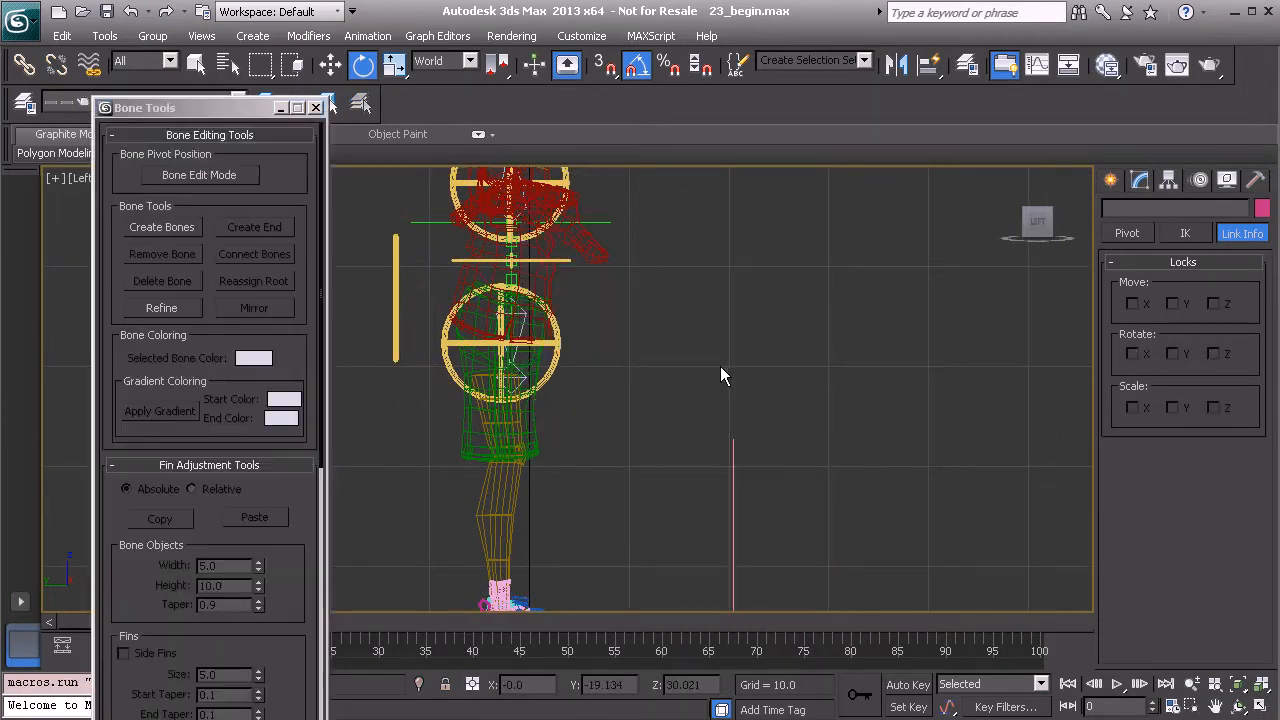
{"action": "left_click", "coordinate": [166, 228]}
{"action": "left_click_drag", "start_coordinate": [247, 114], "coordinate": [180, 99]}
{"action": "middle_click_drag", "start_coordinate": [566, 335], "coordinate": [584, 308]}
{"action": "scroll", "coordinate": [586, 390], "scroll_direction": "up", "scroll_amount": 1}
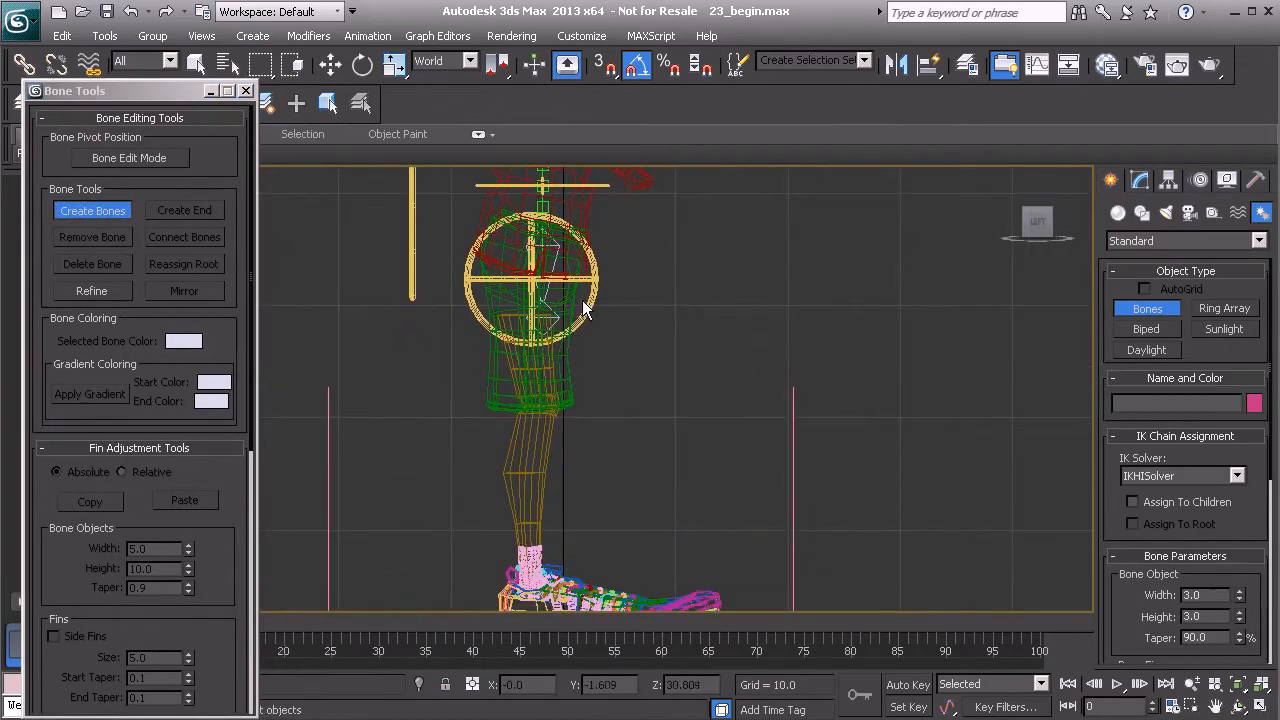
{"action": "left_click", "coordinate": [564, 239]}
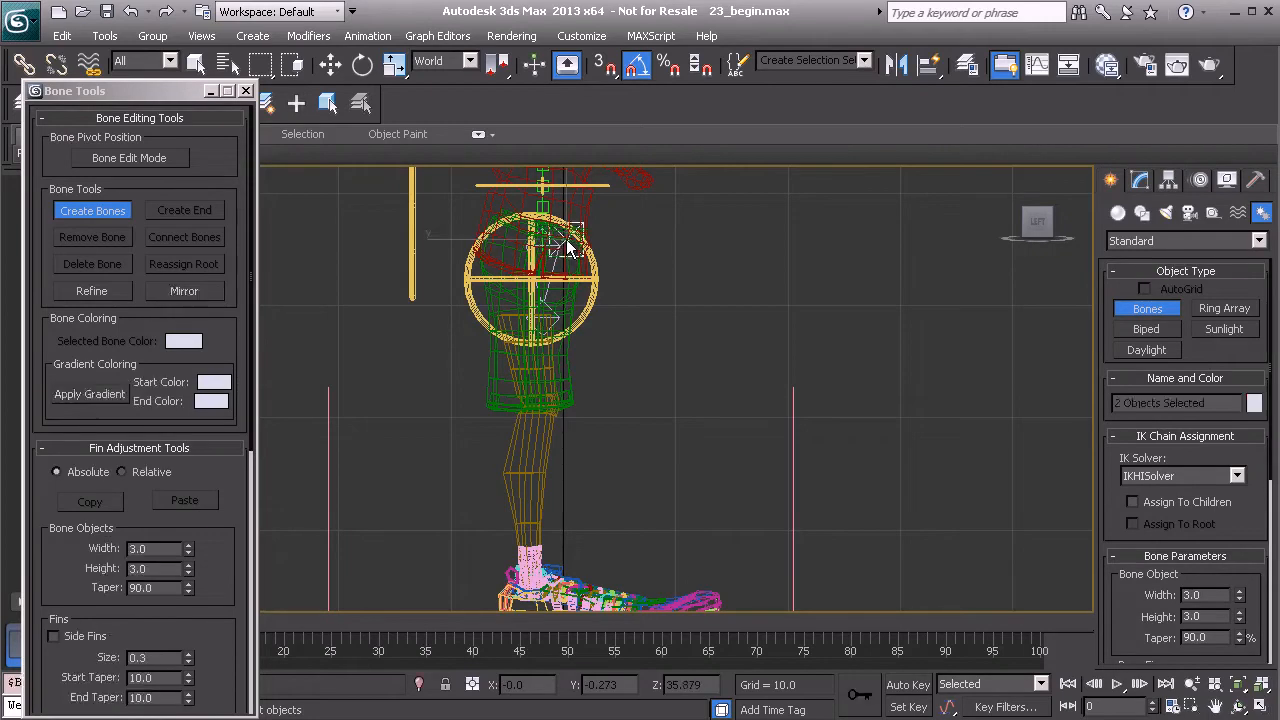
{"action": "left_click", "coordinate": [541, 408]}
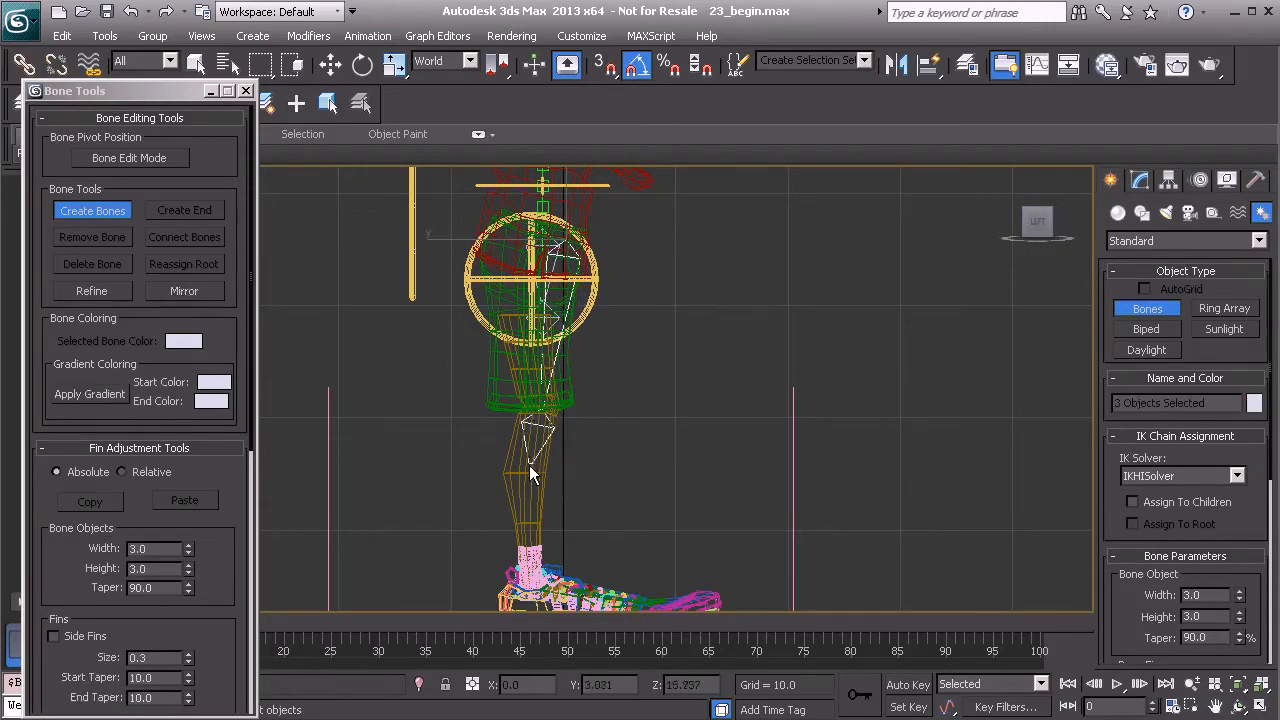
{"action": "right_click", "coordinate": [521, 604]}
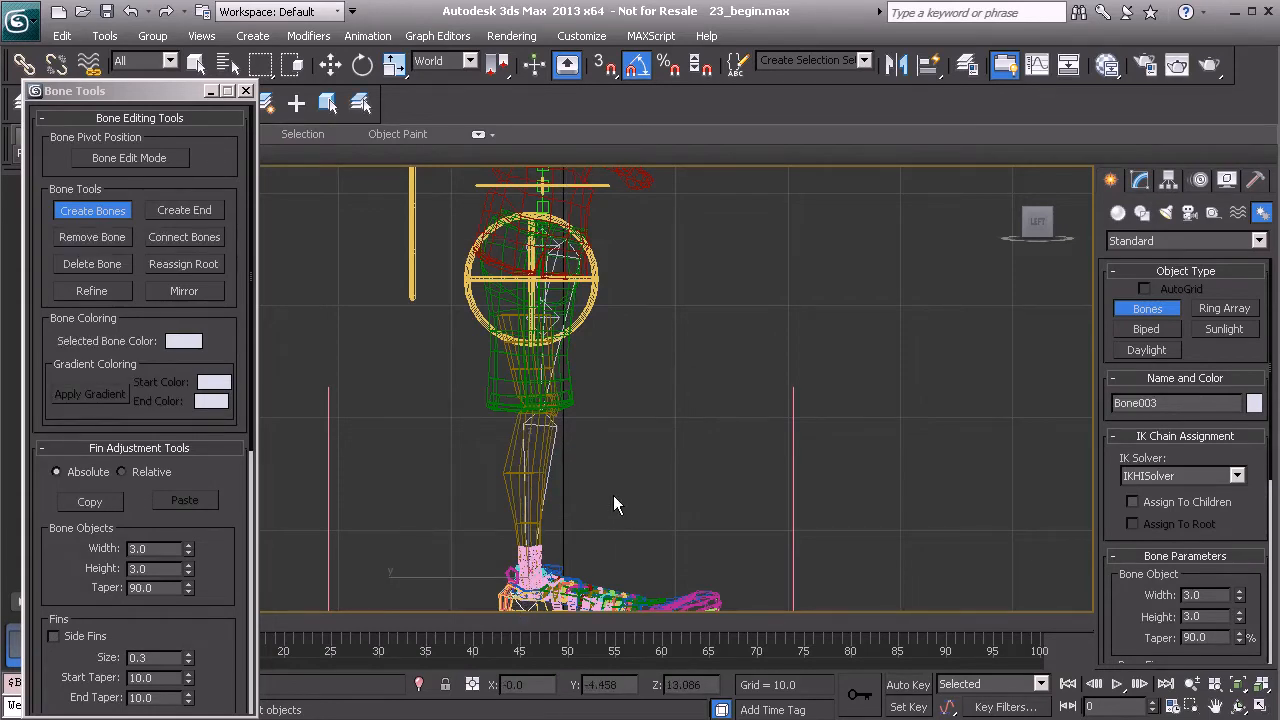
{"action": "key", "text": "e"}
Step: In the wireframe Perspective view, align the new thigh bone's position with the centre of the hip rig
{"action": "middle_click_drag", "start_coordinate": [617, 417], "coordinate": [632, 408]}
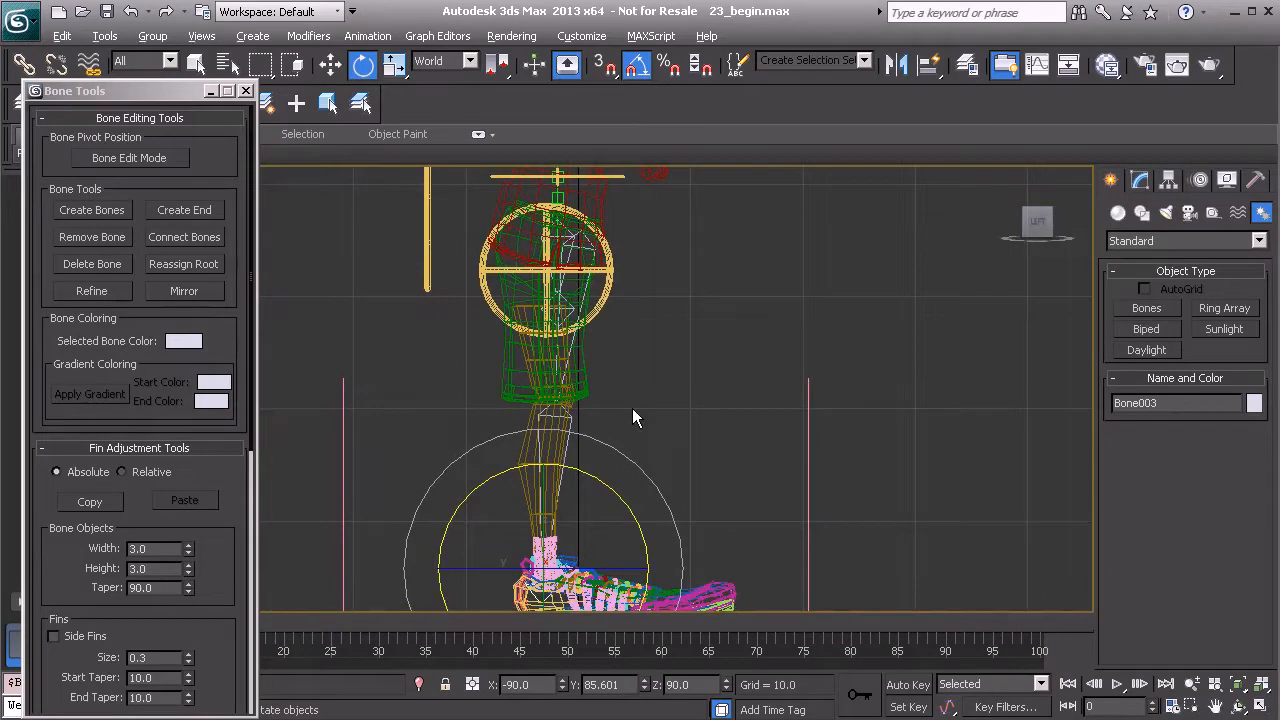
{"action": "key", "text": "alt+w"}
{"action": "right_click", "coordinate": [703, 456]}
{"action": "key", "text": "alt+w"}
{"action": "middle_click_drag", "start_coordinate": [540, 448], "coordinate": [625, 442], "text": "alt"}
{"action": "key", "text": "F3"}
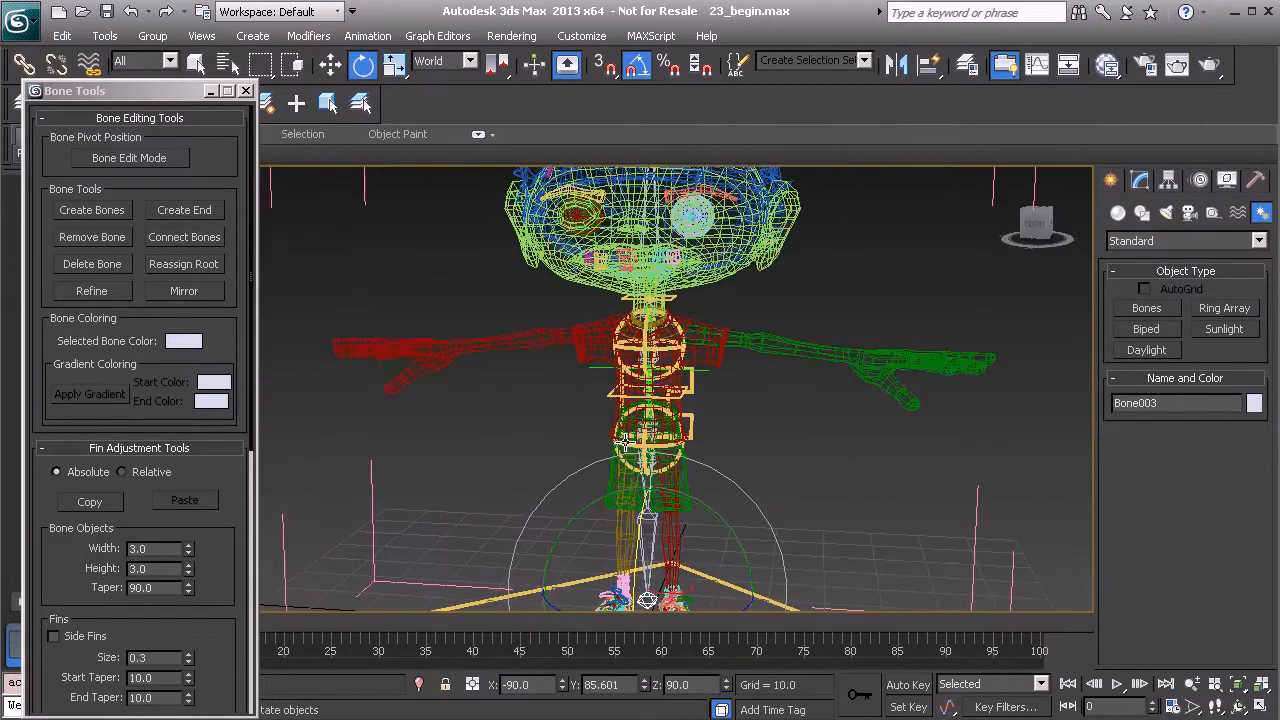
{"action": "scroll", "coordinate": [624, 440], "scroll_direction": "up", "scroll_amount": 6}
{"action": "left_click", "coordinate": [681, 472]}
{"action": "middle_click_drag", "start_coordinate": [714, 367], "coordinate": [644, 430], "text": "alt"}
{"action": "scroll", "coordinate": [665, 405], "scroll_direction": "up", "scroll_amount": 4}
{"action": "key", "text": "alt+a"}
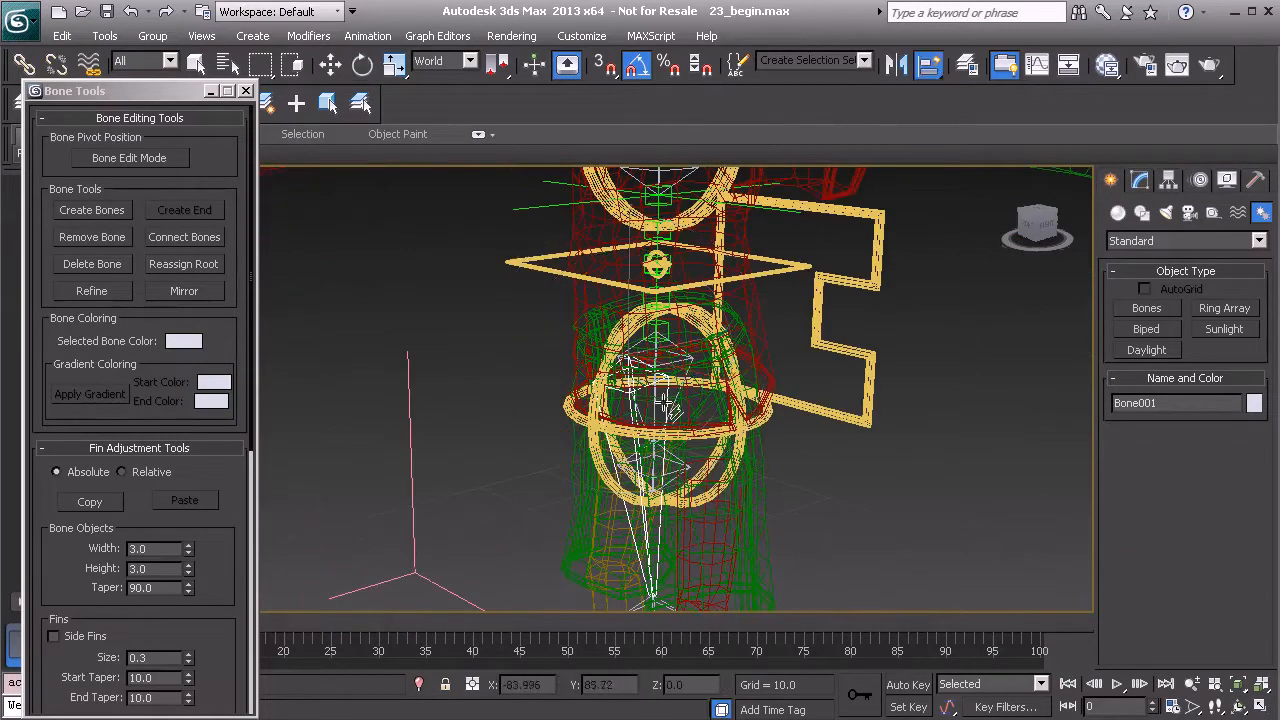
Step: Move the leg chain along the World X axis to about 3.5, over the character's left leg
{"action": "key", "text": "w"}
{"action": "middle_click_drag", "start_coordinate": [651, 364], "coordinate": [701, 357], "text": "alt"}
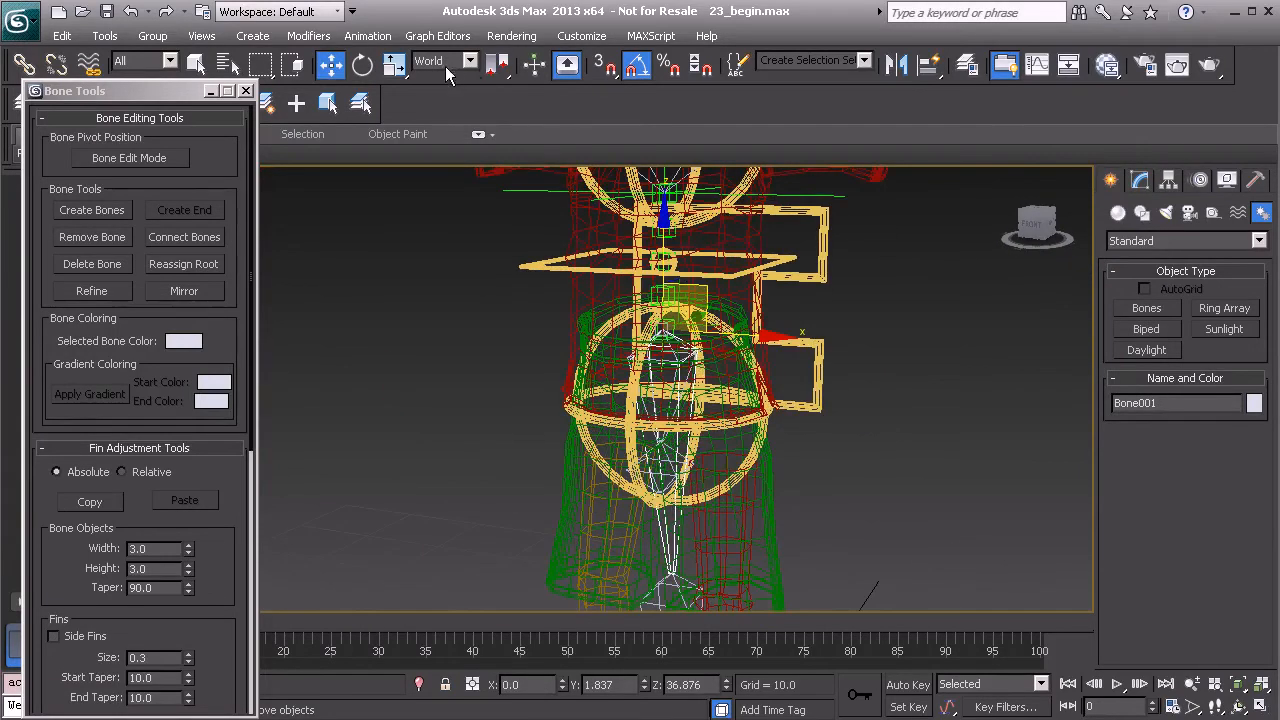
{"action": "left_click", "coordinate": [444, 62]}
{"action": "left_click", "coordinate": [441, 101]}
{"action": "middle_click_drag", "start_coordinate": [598, 260], "coordinate": [668, 333], "text": "alt"}
{"action": "left_click_drag", "start_coordinate": [669, 337], "coordinate": [732, 346]}
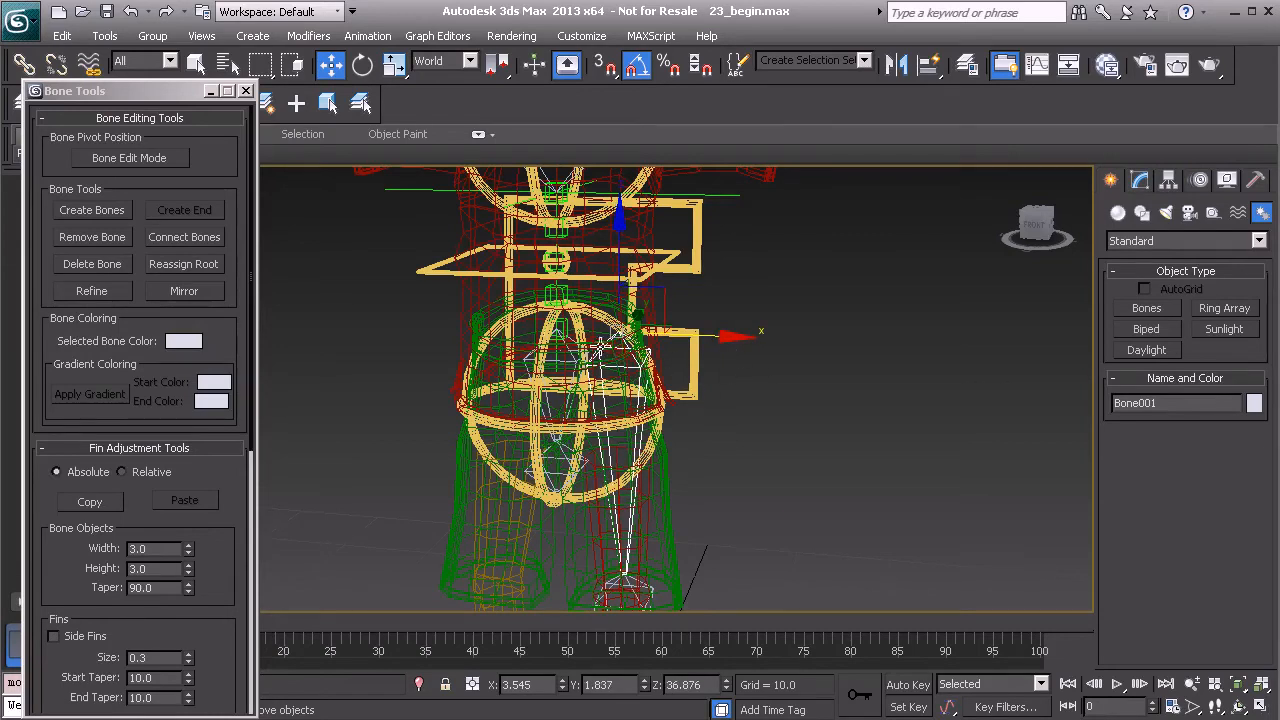
Step: Test-rotate the Anim_COG01 control in the Perspective view and cancel the rotation
{"action": "left_click", "coordinate": [694, 270]}
{"action": "middle_click_drag", "start_coordinate": [761, 302], "coordinate": [648, 305], "text": "alt"}
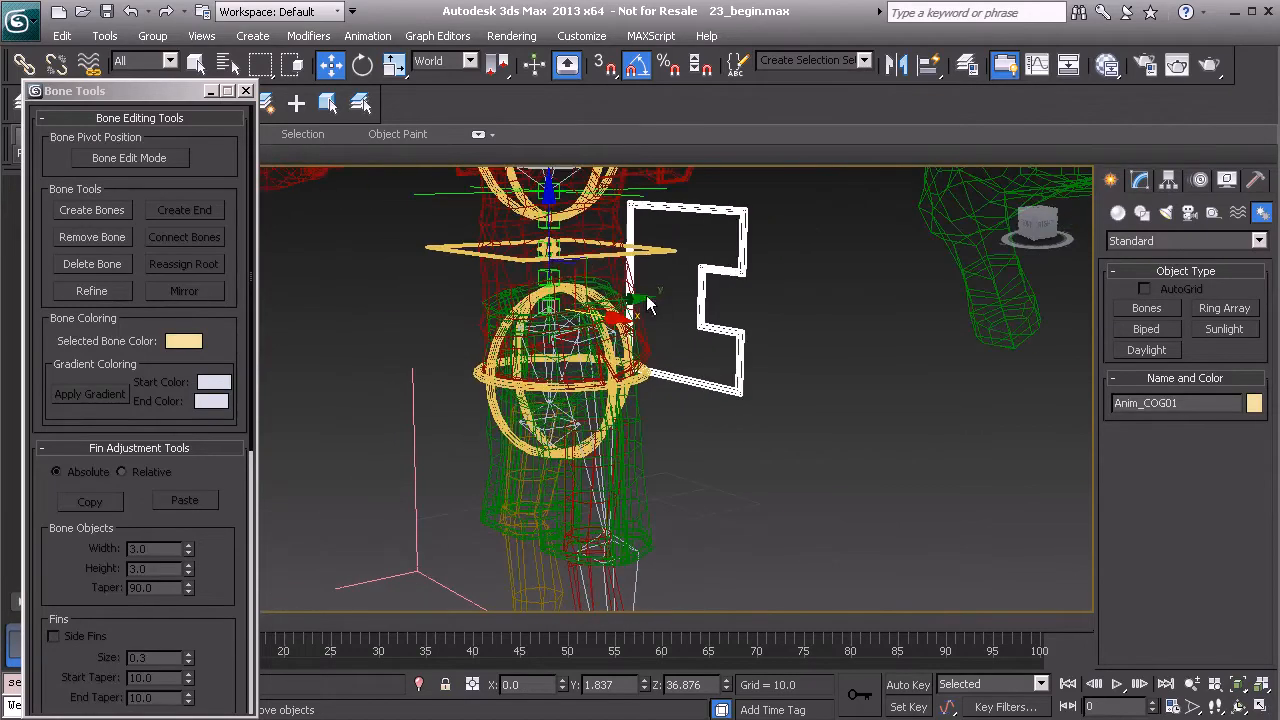
{"action": "key", "text": "e"}
{"action": "left_click_drag", "start_coordinate": [484, 243], "coordinate": [534, 370]}
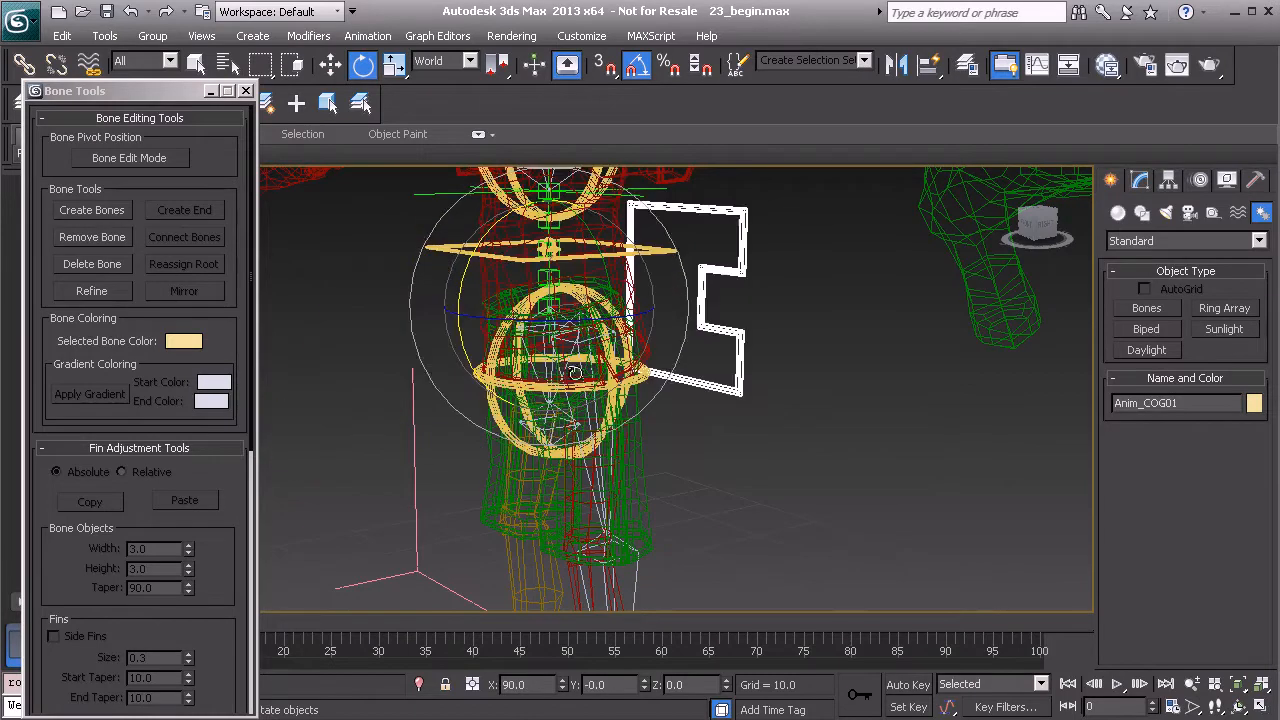
{"action": "left_click_drag", "start_coordinate": [480, 242], "coordinate": [444, 323]}
{"action": "right_click", "coordinate": [444, 323]}
{"action": "middle_click_drag", "start_coordinate": [441, 339], "coordinate": [690, 483], "text": "alt"}
{"action": "middle_click_drag", "start_coordinate": [797, 496], "coordinate": [727, 466]}
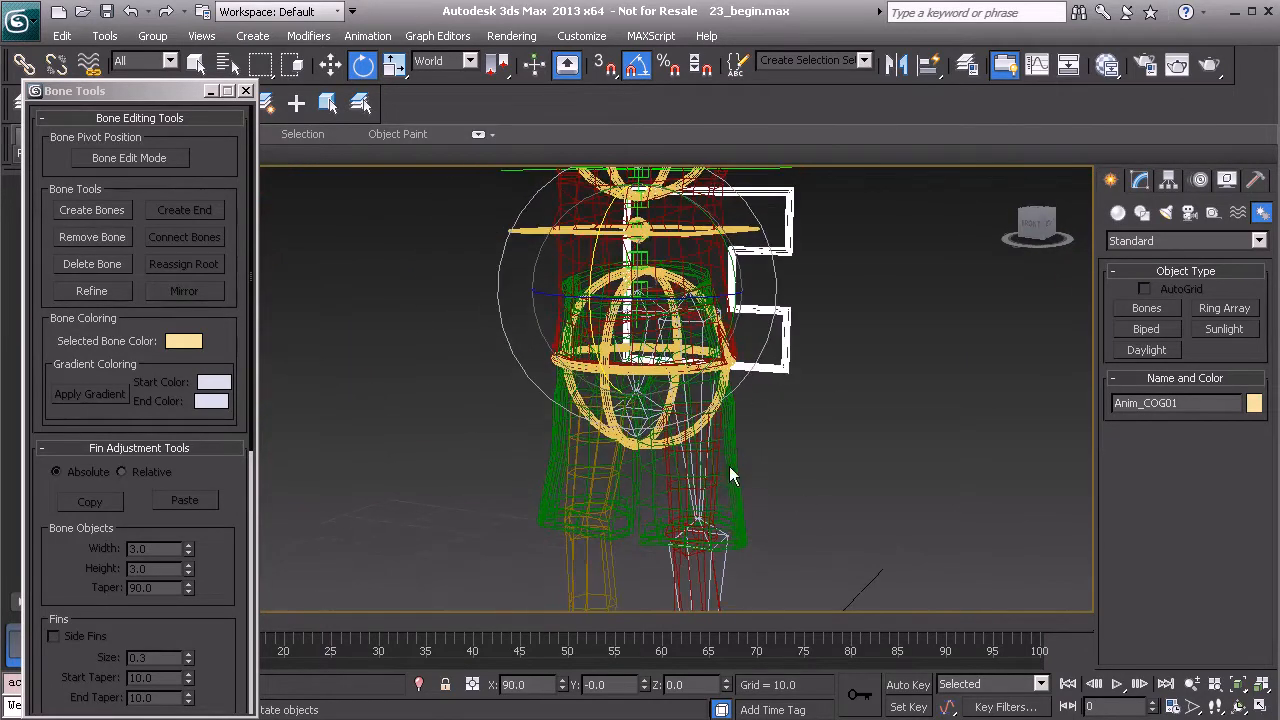
Step: Rotate the thigh bone so the bone chain lines up with the character's left leg mesh
{"action": "left_click", "coordinate": [704, 484]}
{"action": "mouse_move", "coordinate": [797, 494]}
{"action": "middle_mouse_down", "text": "alt"}
{"action": "mouse_move", "coordinate": [645, 470]}
{"action": "mouse_move", "coordinate": [817, 480]}
{"action": "middle_mouse_up", "text": "alt"}
{"action": "middle_click_drag", "start_coordinate": [746, 446], "coordinate": [694, 316], "text": "alt"}
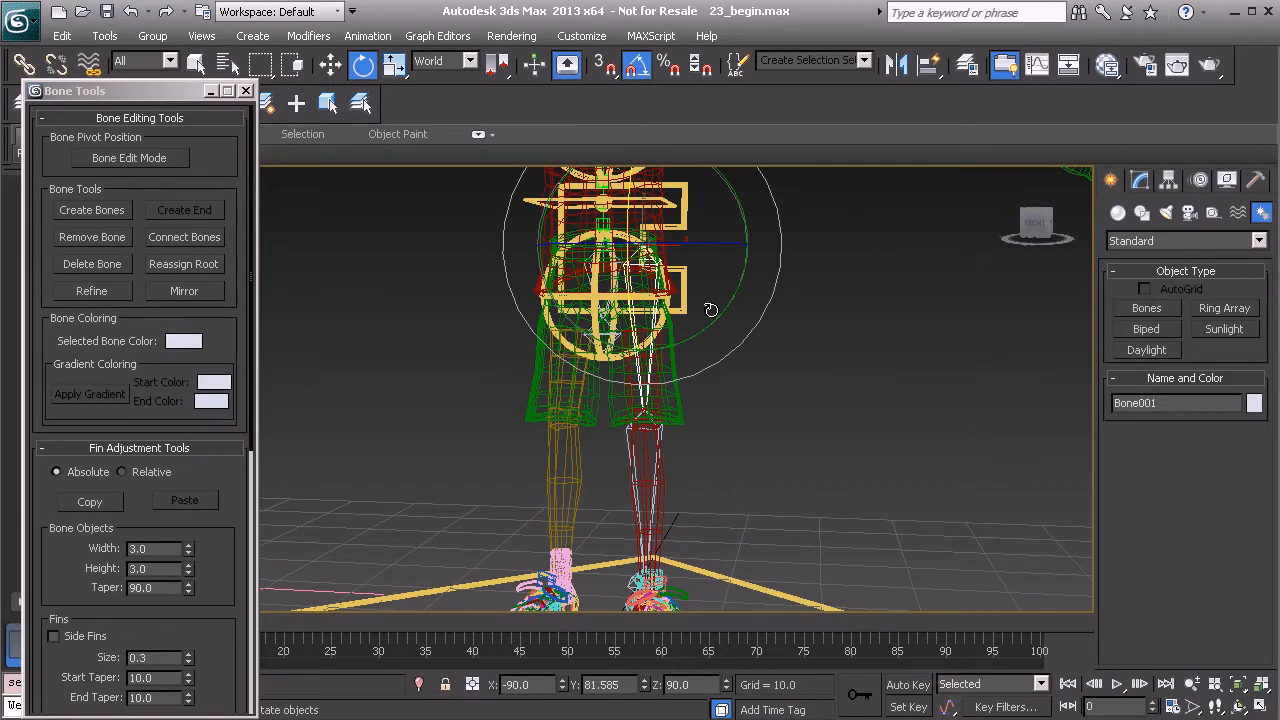
{"action": "middle_click_drag", "start_coordinate": [709, 314], "coordinate": [705, 330], "text": "alt"}
{"action": "left_click_drag", "start_coordinate": [705, 330], "coordinate": [708, 326]}
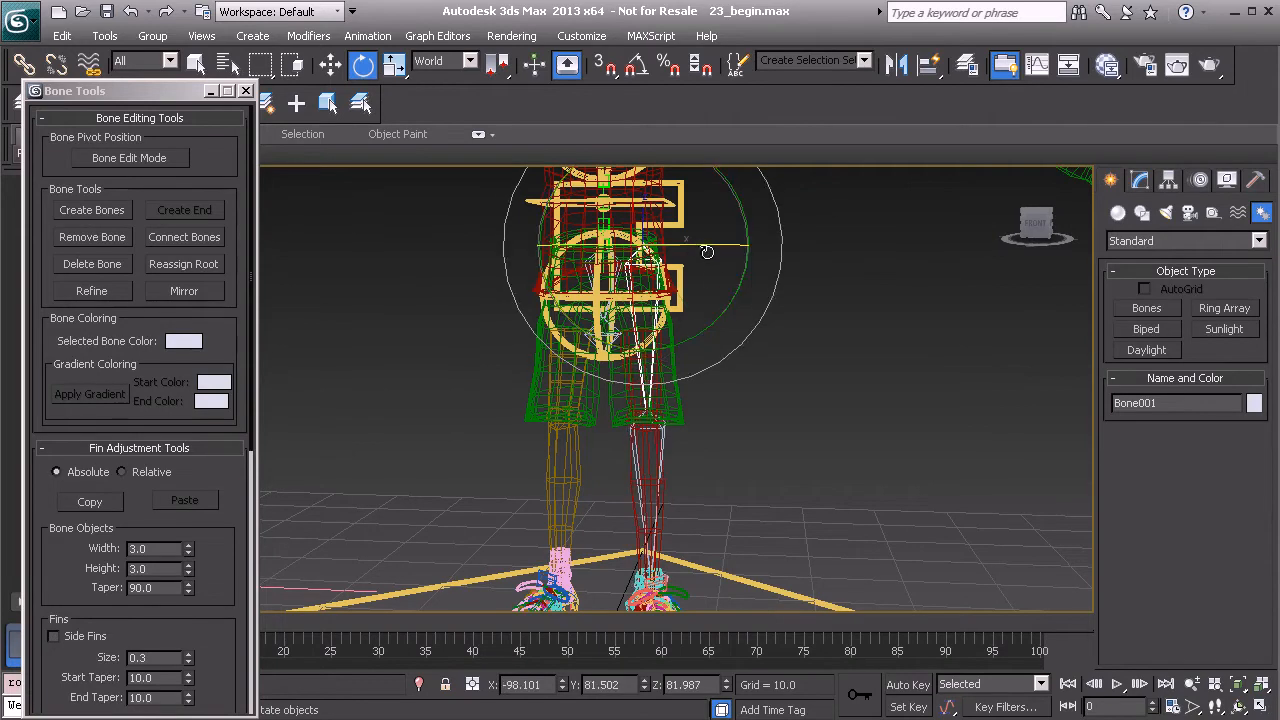
{"action": "left_click_drag", "start_coordinate": [697, 247], "coordinate": [712, 251]}
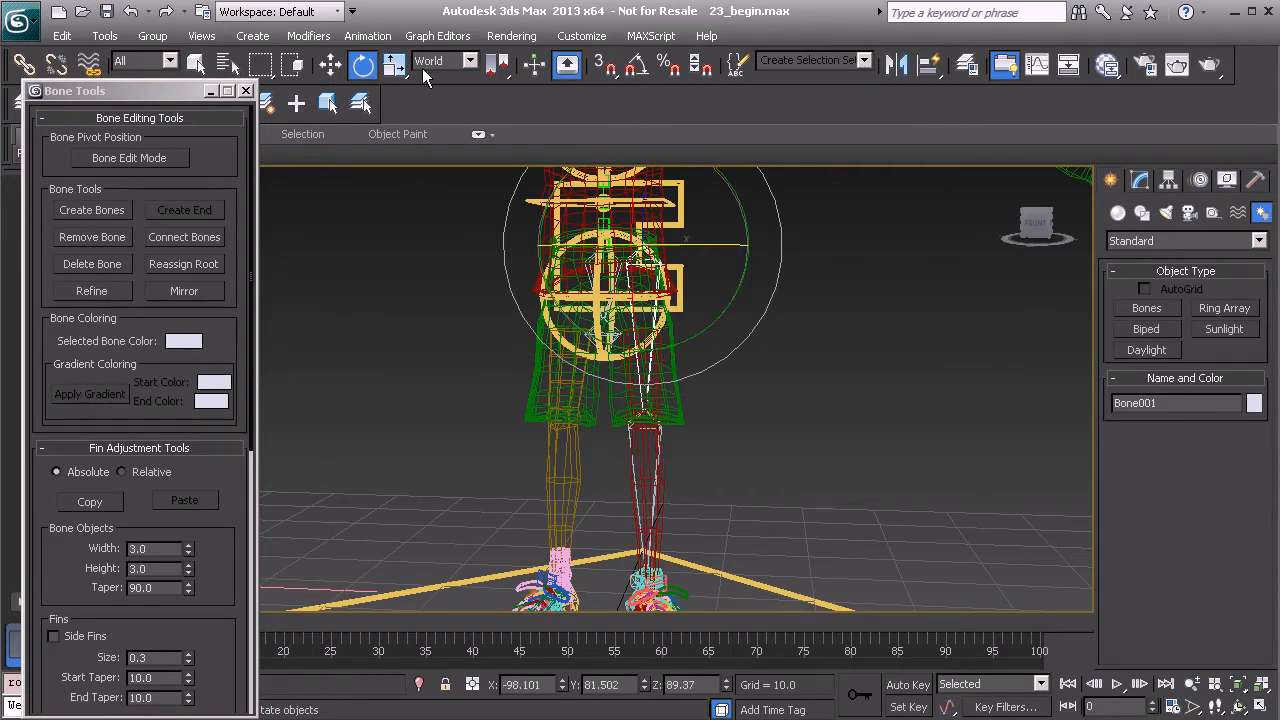
{"action": "left_click_drag", "start_coordinate": [718, 317], "coordinate": [721, 321]}
Step: In Bone Edit Mode, shift the shin and ankle bones together in Local coordinates by about -1.0 in X and 1.65 in Y
{"action": "middle_click_drag", "start_coordinate": [721, 321], "coordinate": [599, 329], "text": "alt"}
{"action": "left_click", "coordinate": [672, 440]}
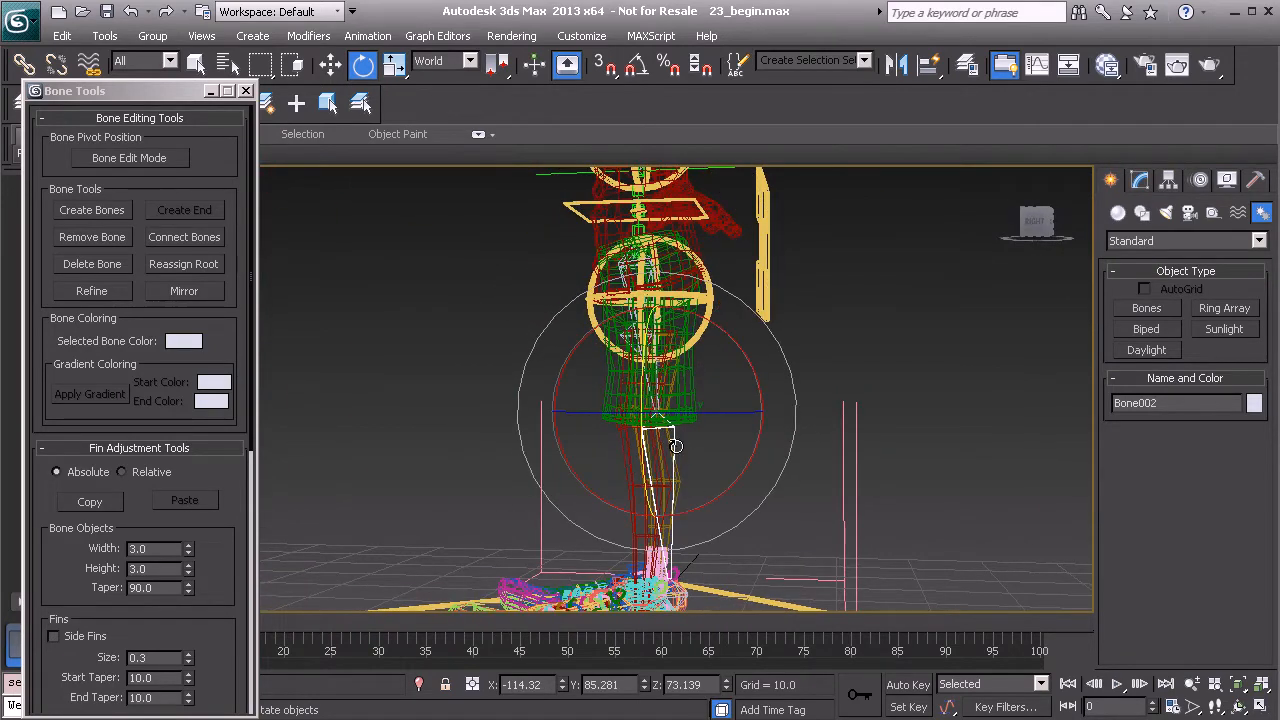
{"action": "key", "text": "w"}
{"action": "left_click", "coordinate": [463, 64]}
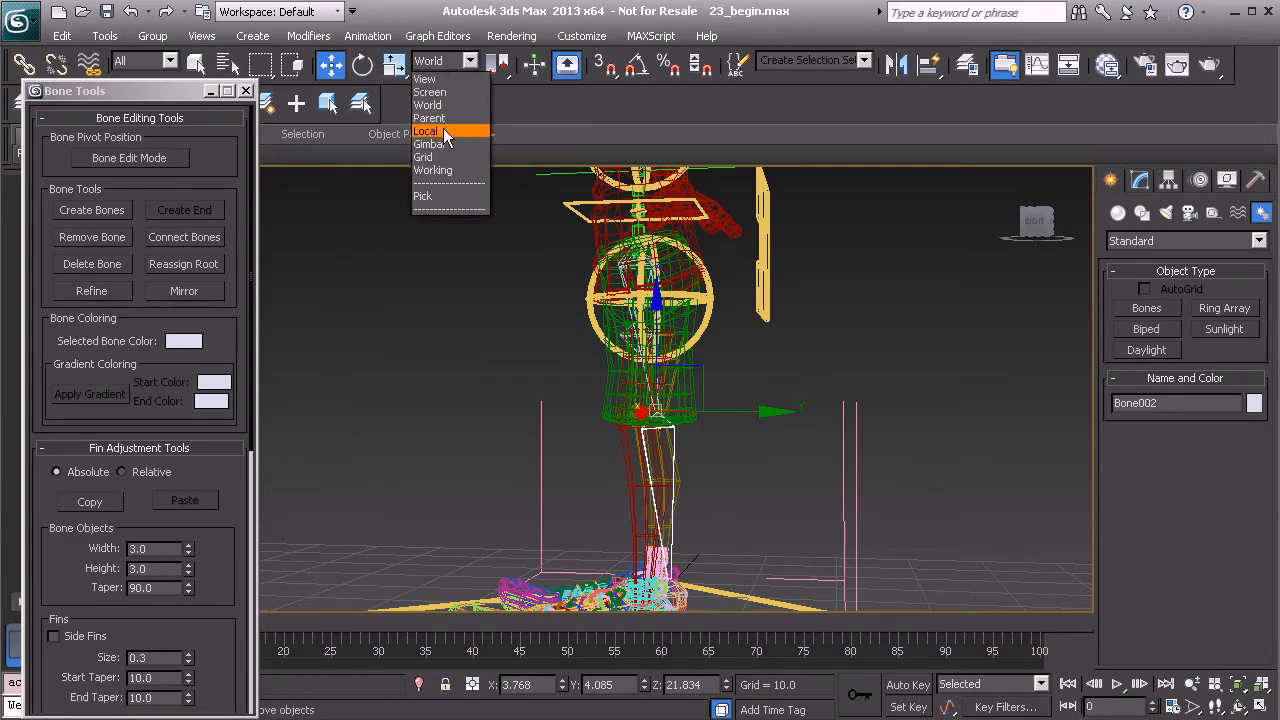
{"action": "left_click", "coordinate": [444, 131]}
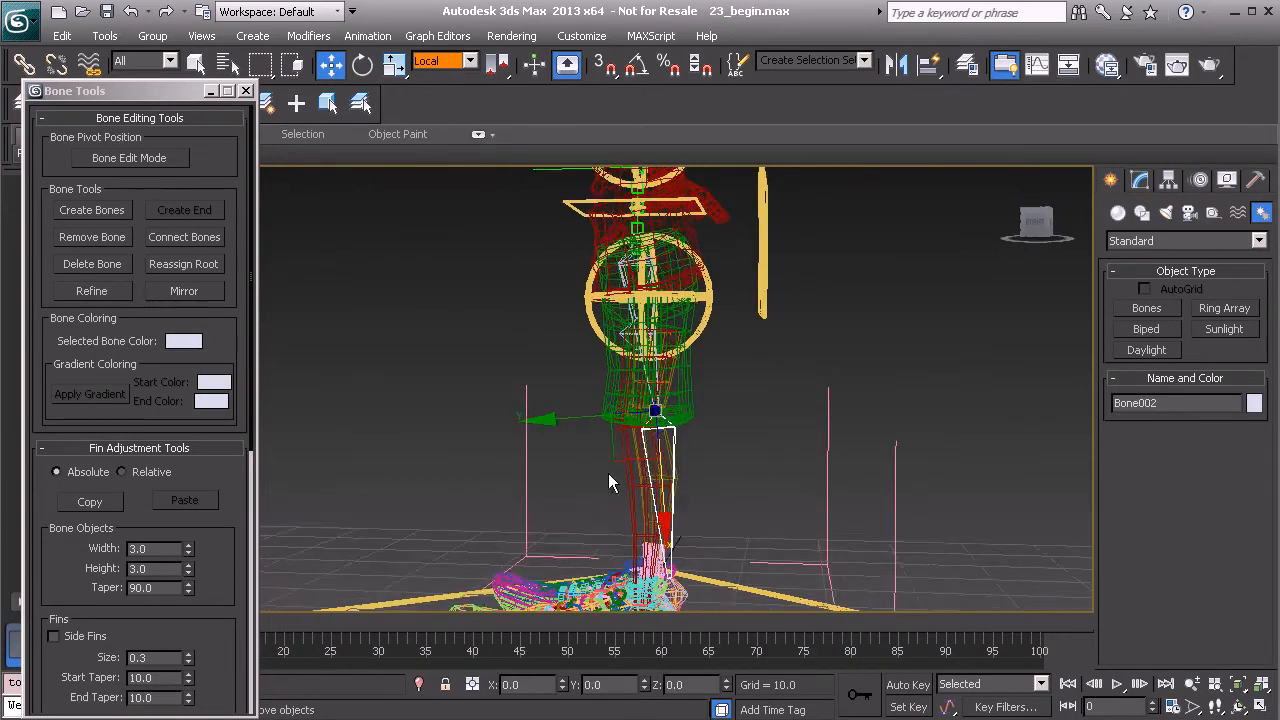
{"action": "middle_click_drag", "start_coordinate": [606, 481], "coordinate": [615, 383]}
{"action": "middle_click_drag", "start_coordinate": [699, 368], "coordinate": [681, 383], "text": "alt"}
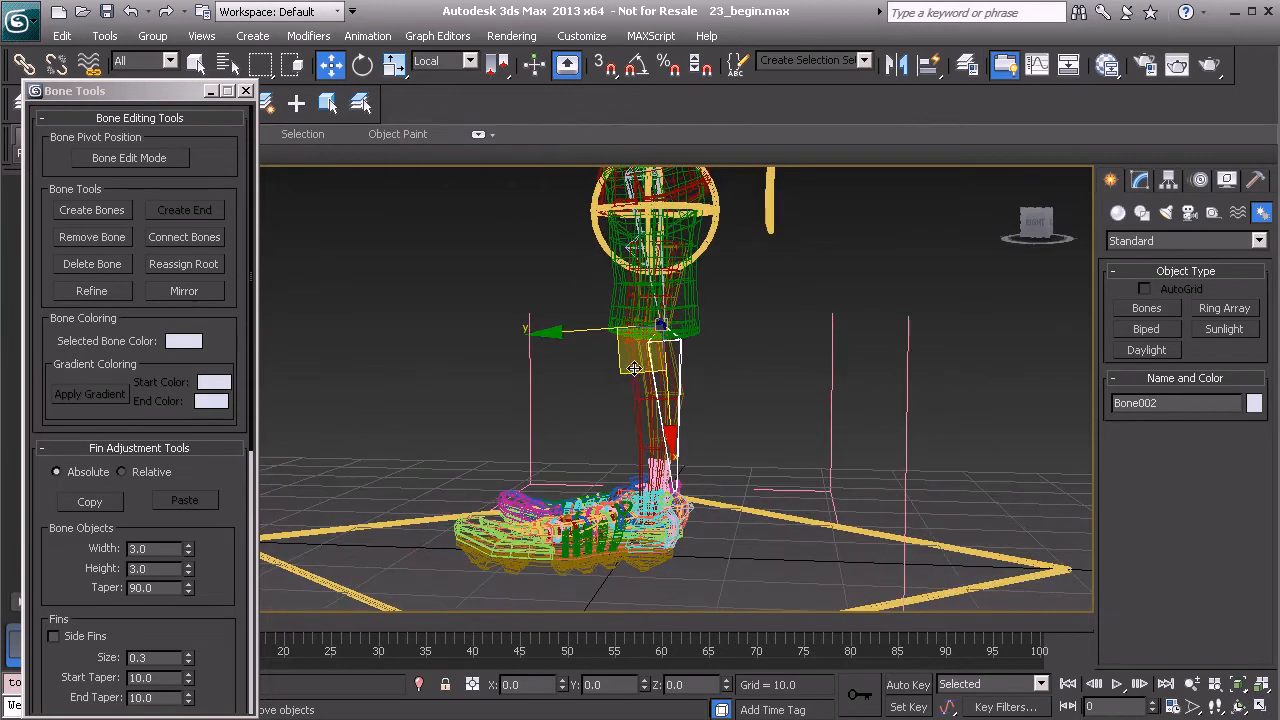
{"action": "left_click", "coordinate": [680, 345], "text": "ctrl"}
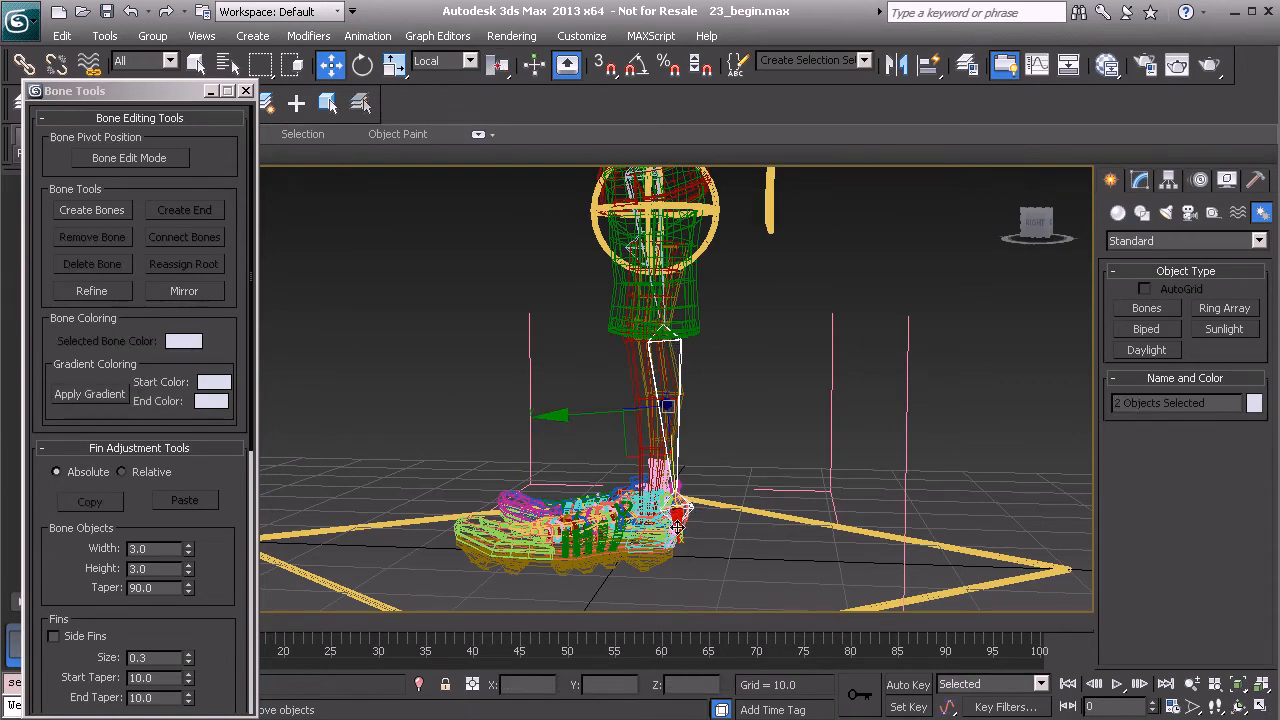
{"action": "left_click", "coordinate": [152, 158]}
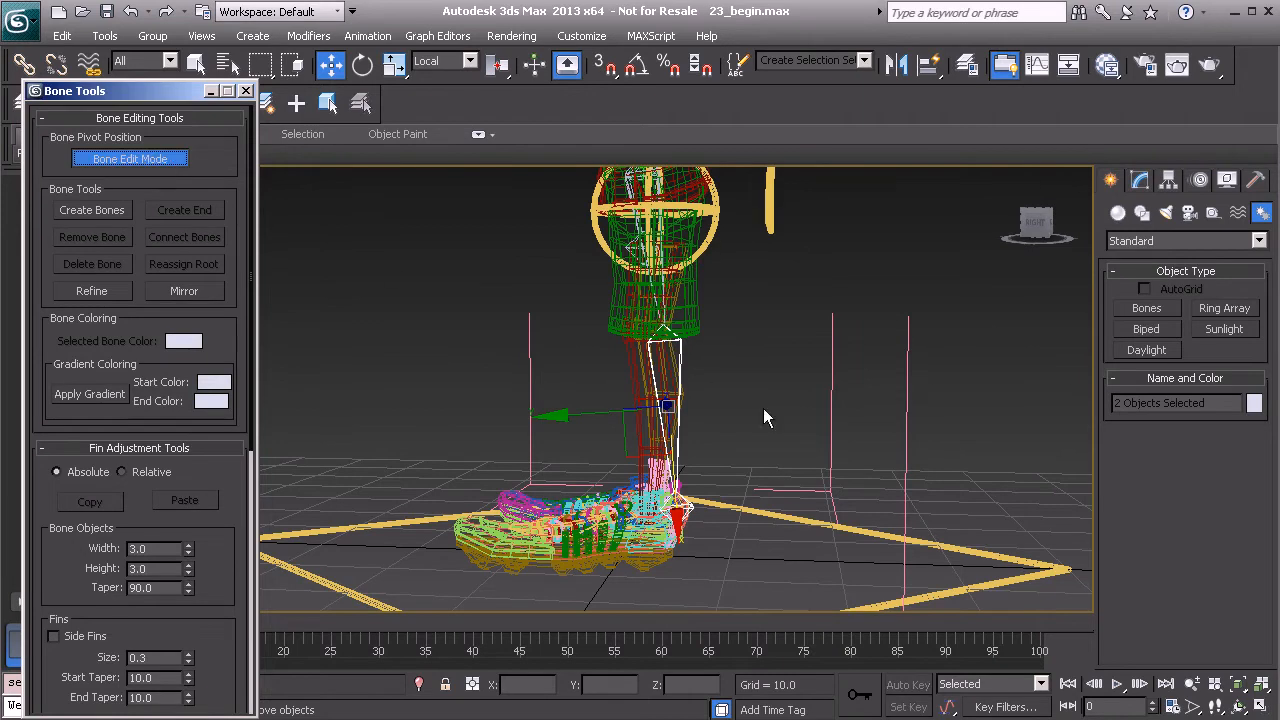
{"action": "left_click_drag", "start_coordinate": [625, 451], "coordinate": [607, 441]}
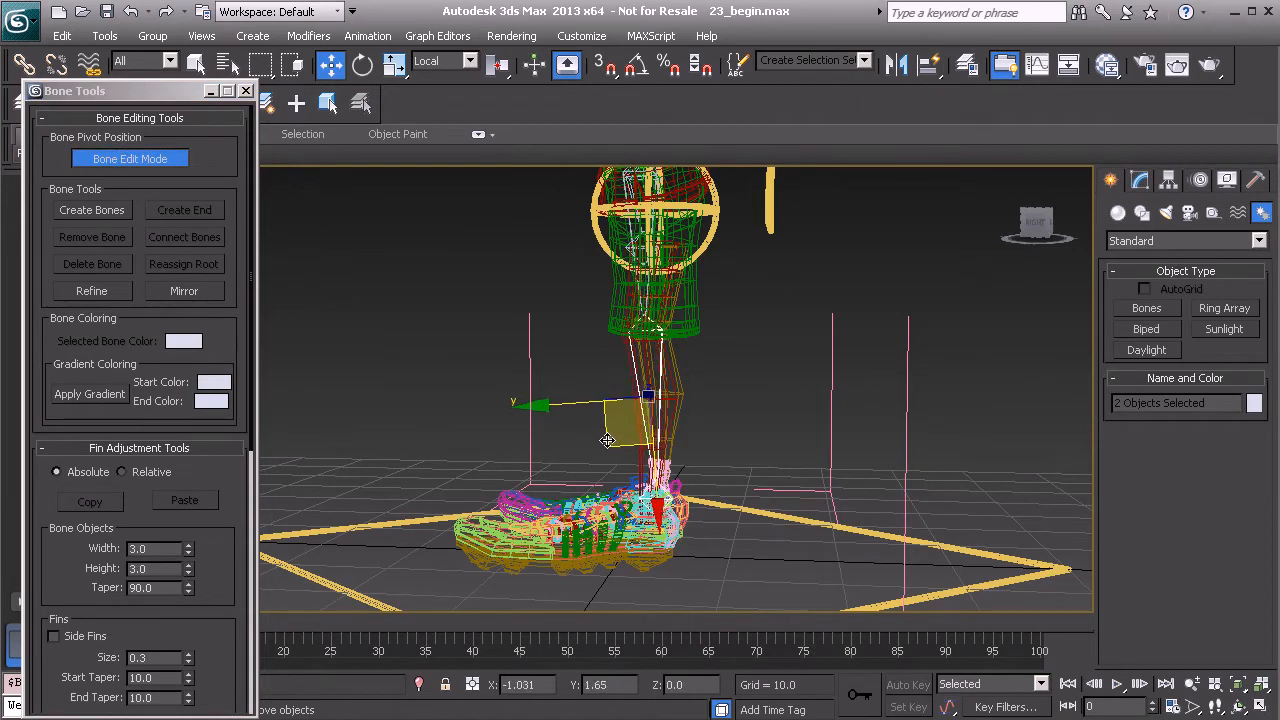
Step: Select only the shin bone and fine-tune the knee joint's position to fit the knee of the leg mesh
{"action": "left_click", "coordinate": [662, 354]}
{"action": "left_click_drag", "start_coordinate": [610, 361], "coordinate": [602, 368]}
{"action": "middle_click_drag", "start_coordinate": [640, 388], "coordinate": [661, 316], "text": "alt"}
{"action": "scroll", "coordinate": [695, 375], "scroll_direction": "up", "scroll_amount": 4}
{"action": "left_click_drag", "start_coordinate": [662, 310], "coordinate": [665, 304]}
{"action": "middle_click_drag", "start_coordinate": [665, 304], "coordinate": [654, 497], "text": "alt"}
{"action": "scroll", "coordinate": [690, 440], "scroll_direction": "up", "scroll_amount": 4}
{"action": "middle_click_drag", "start_coordinate": [700, 420], "coordinate": [638, 390]}
{"action": "left_click_drag", "start_coordinate": [612, 321], "coordinate": [629, 395]}
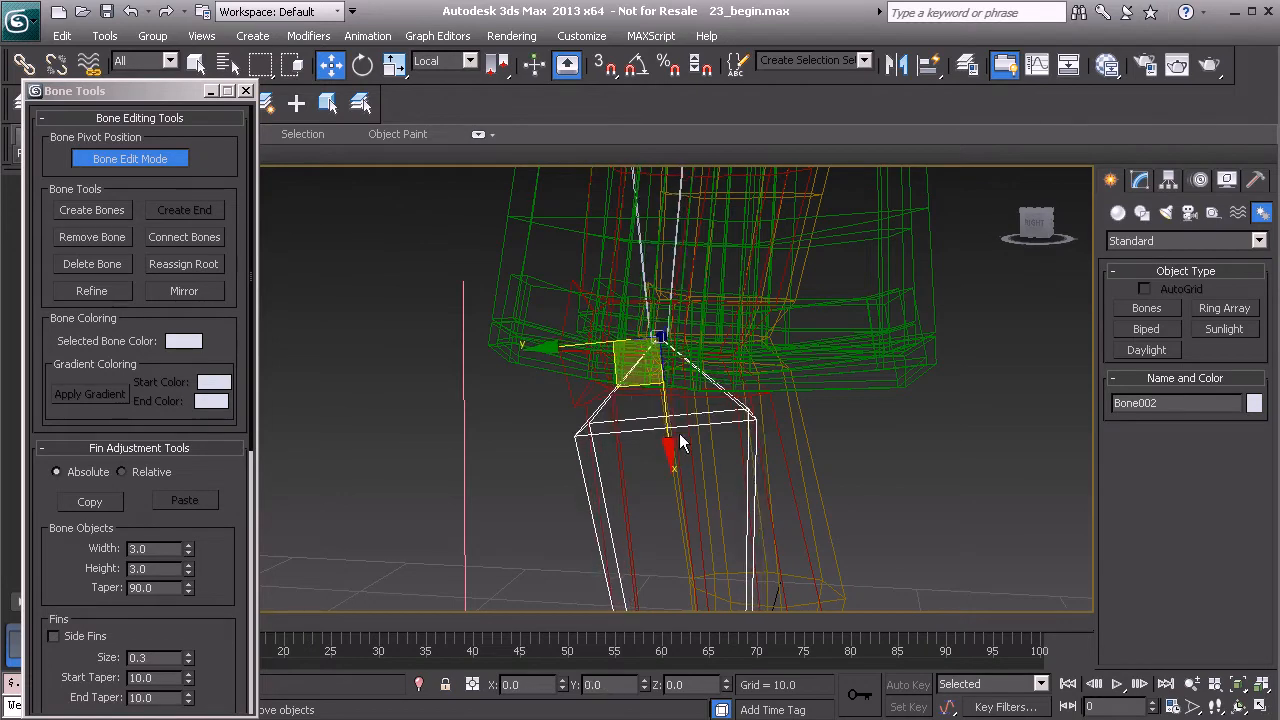
Step: Reposition the ankle end bone inside the ankle mesh, leave Bone Edit Mode and close Bone Tools
{"action": "scroll", "coordinate": [664, 468], "scroll_direction": "down", "scroll_amount": 10}
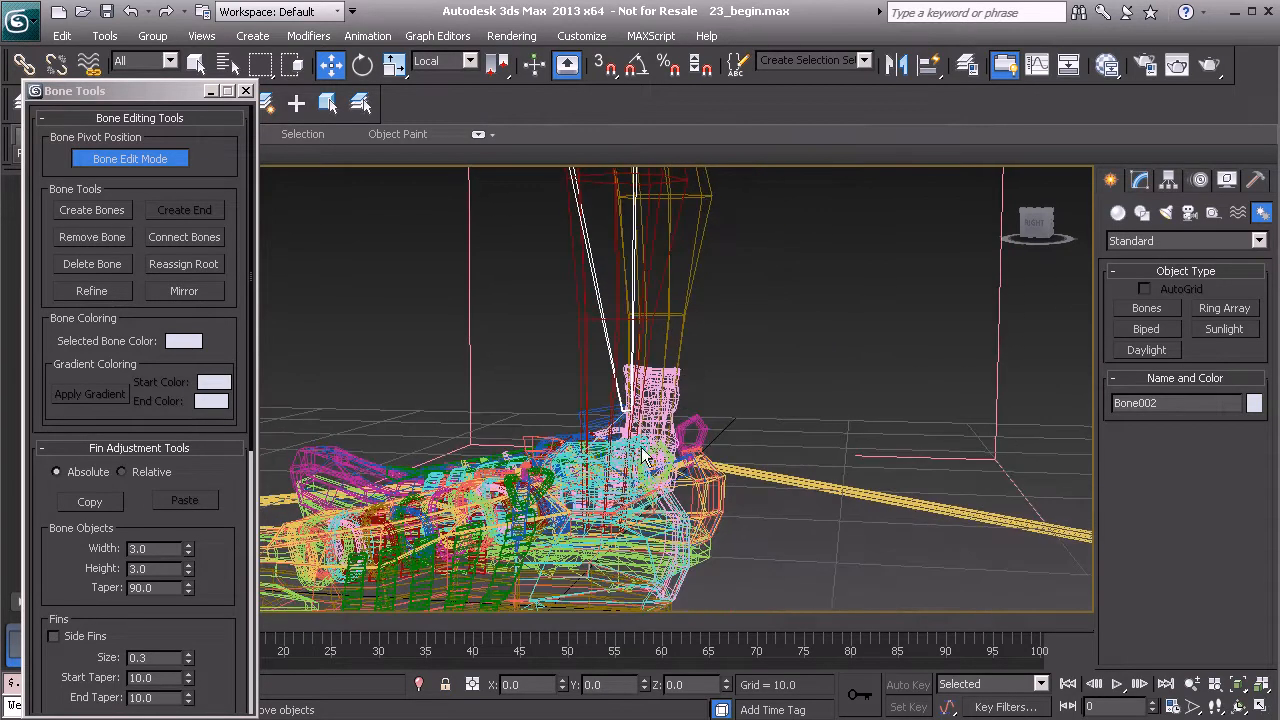
{"action": "middle_click_drag", "start_coordinate": [610, 440], "coordinate": [675, 453], "text": "alt"}
{"action": "left_click", "coordinate": [640, 415]}
{"action": "middle_click_drag", "start_coordinate": [577, 483], "coordinate": [638, 346], "text": "alt"}
{"action": "left_click_drag", "start_coordinate": [625, 355], "coordinate": [663, 450]}
{"action": "middle_click_drag", "start_coordinate": [663, 450], "coordinate": [633, 458], "text": "alt"}
{"action": "left_click_drag", "start_coordinate": [615, 444], "coordinate": [611, 427]}
{"action": "mouse_move", "coordinate": [642, 371]}
{"action": "middle_mouse_down"}
{"action": "mouse_move", "coordinate": [612, 450]}
{"action": "mouse_move", "coordinate": [654, 370]}
{"action": "middle_mouse_up"}
{"action": "scroll", "coordinate": [654, 370], "scroll_direction": "down", "scroll_amount": 5}
{"action": "middle_click_drag", "start_coordinate": [640, 325], "coordinate": [695, 416]}
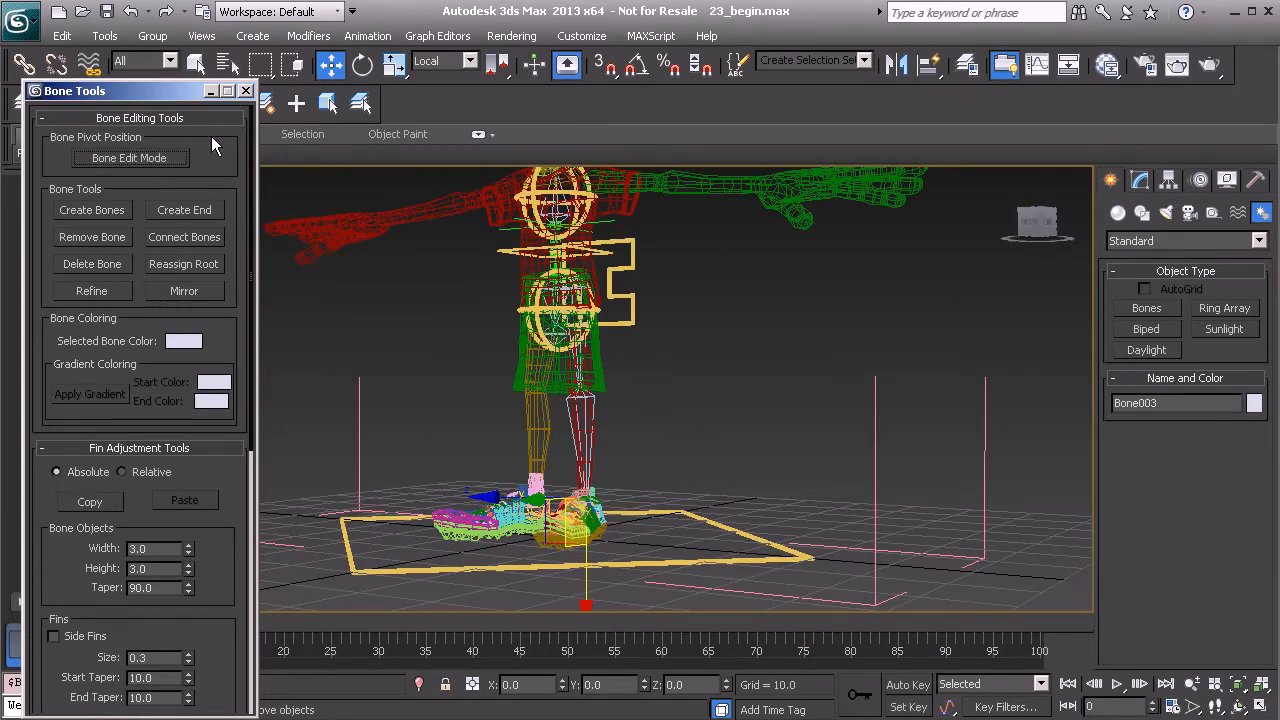
{"action": "left_click", "coordinate": [245, 90]}
Step: Rename the left thigh bone BnDrv_L_Thigh_MAIN01 and copy that name
{"action": "middle_click_drag", "start_coordinate": [395, 315], "coordinate": [470, 360], "text": "alt"}
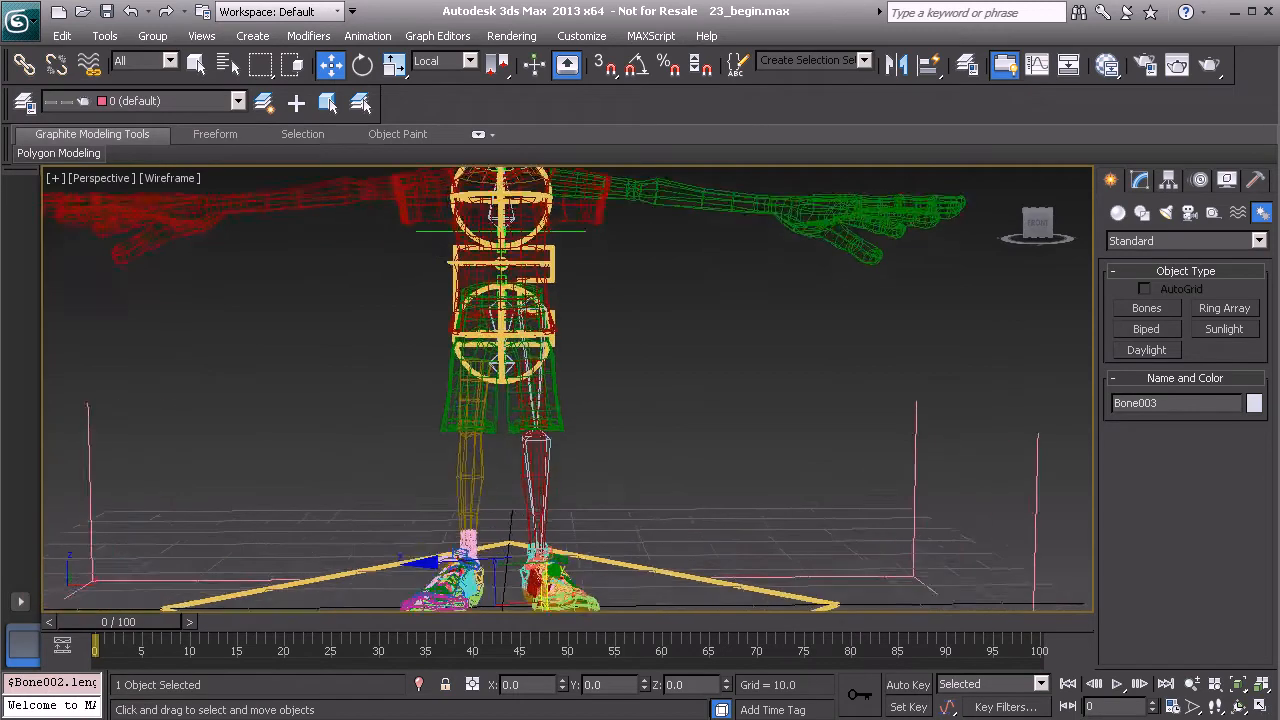
{"action": "scroll", "coordinate": [573, 380], "scroll_direction": "up", "scroll_amount": 4}
{"action": "left_click", "coordinate": [533, 400]}
{"action": "middle_click_drag", "start_coordinate": [508, 405], "coordinate": [548, 384], "text": "alt"}
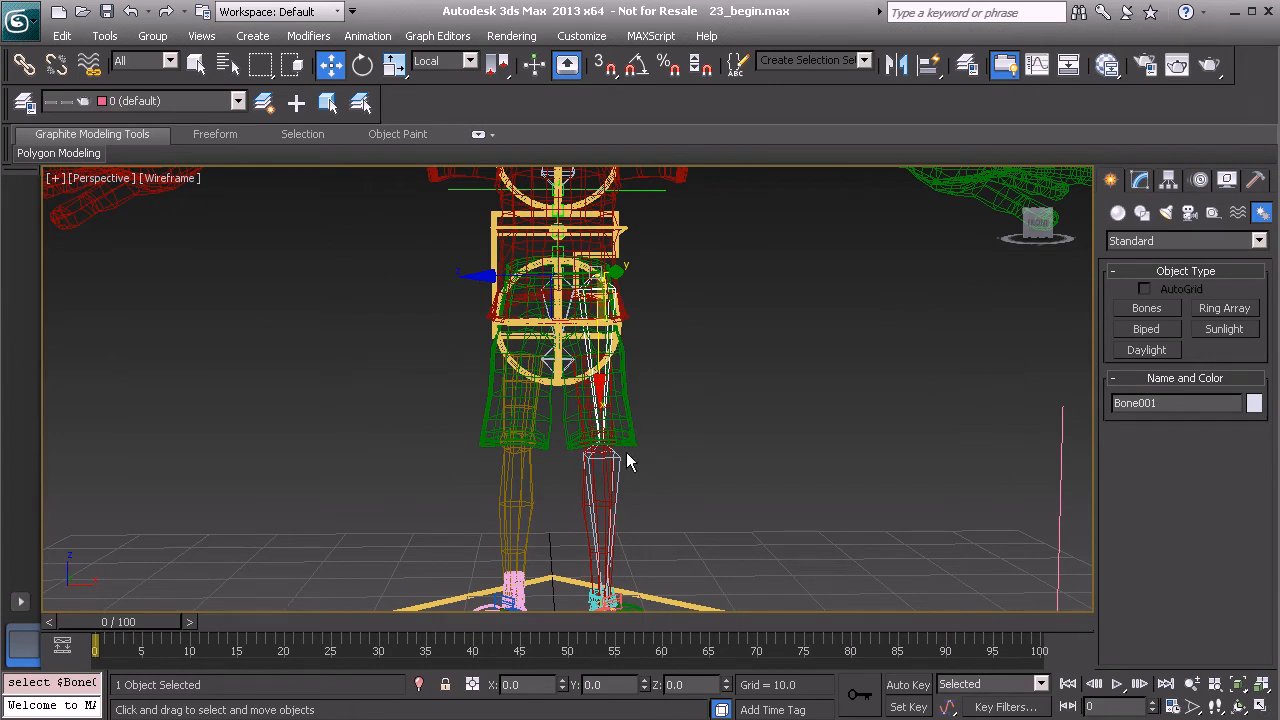
{"action": "middle_click_drag", "start_coordinate": [614, 366], "coordinate": [667, 410], "text": "alt"}
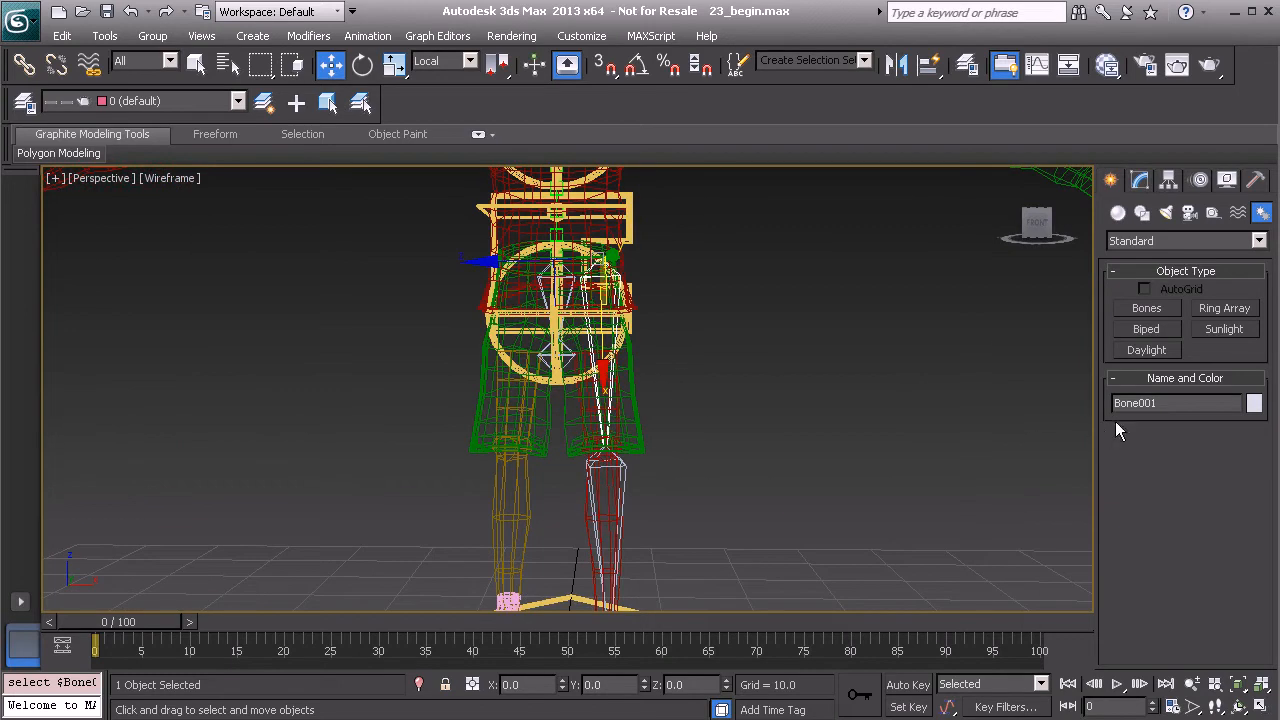
{"action": "double_click", "coordinate": [1158, 402]}
{"action": "type", "text": "B"}
{"action": "key", "text": "Return"}
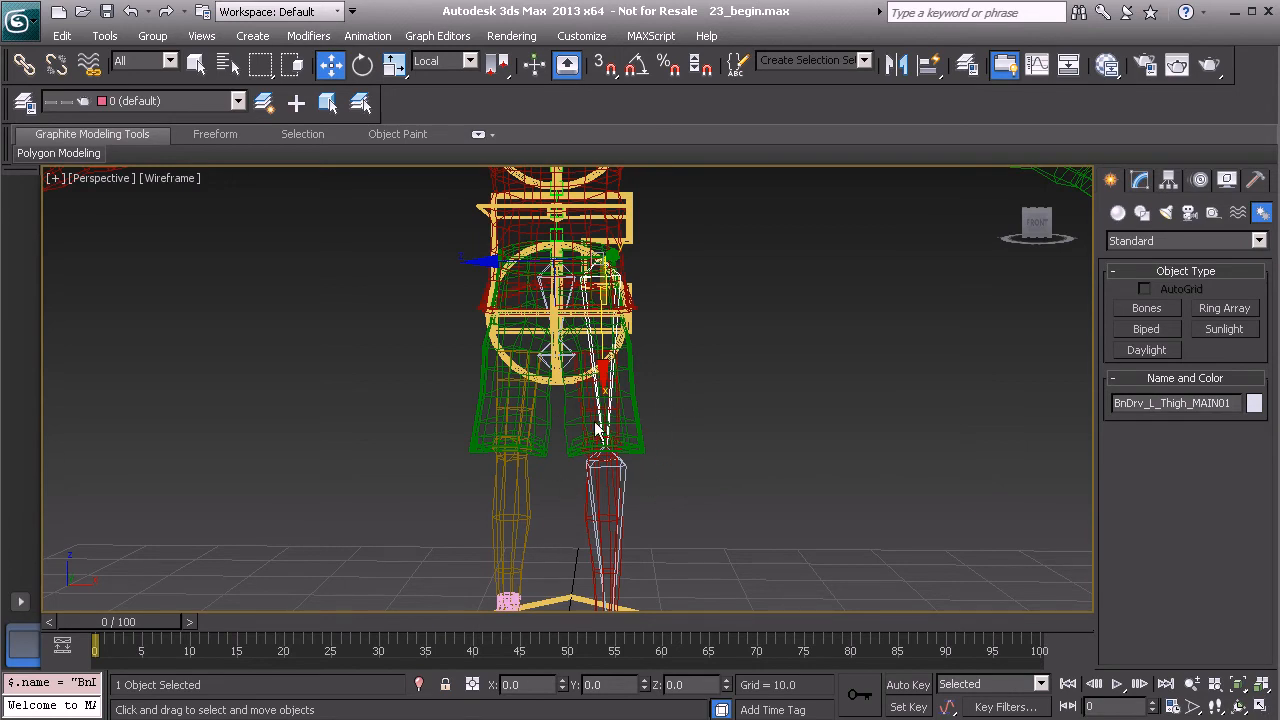
{"action": "double_click", "coordinate": [1197, 405]}
{"action": "key", "text": "ctrl+c"}
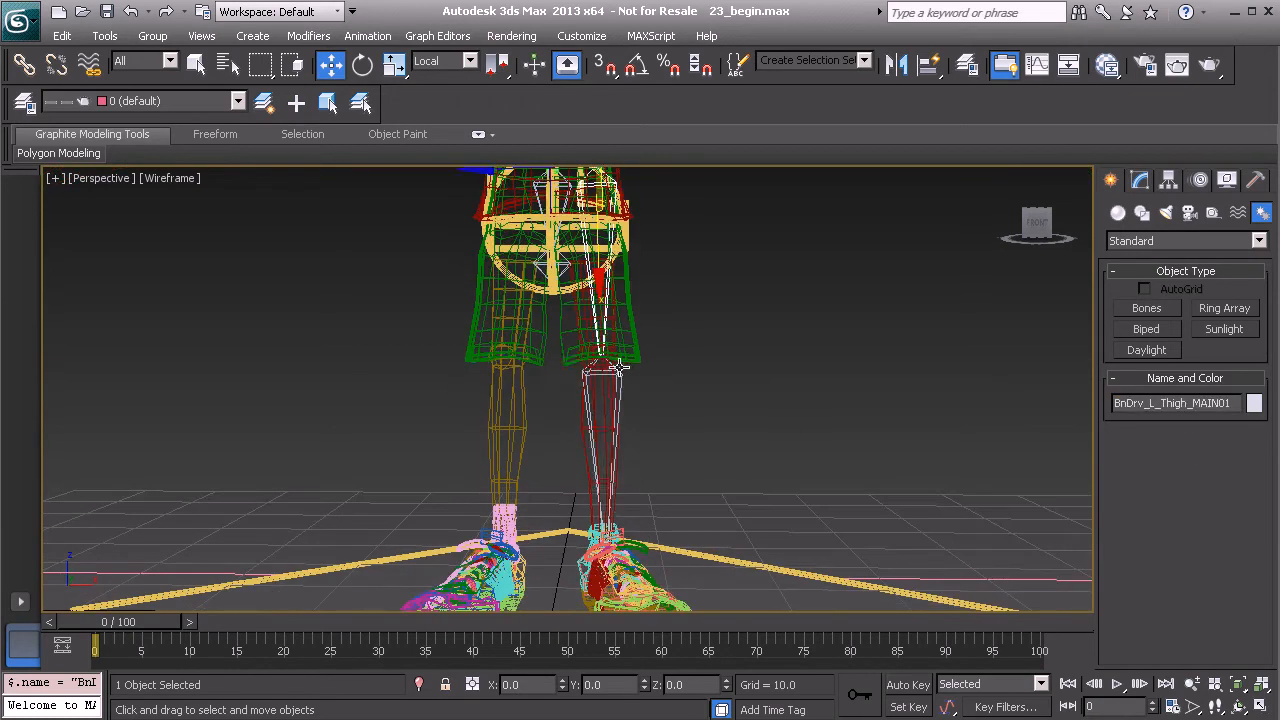
Step: Rename the left shin bone BnDrv_L_Shin_MAIN01, reusing the copied thigh name
{"action": "key", "text": "Page_Down"}
{"action": "double_click", "coordinate": [1140, 402]}
{"action": "key", "text": "ctrl+v"}
{"action": "left_click_drag", "start_coordinate": [1161, 404], "coordinate": [1184, 404]}
{"action": "type", "text": "Shin"}
{"action": "key", "text": "Return"}
Step: Rename the left leg's ankle end bone BnDrv_L_Ankle_MAIN01, reusing the copied thigh name
{"action": "middle_click_drag", "start_coordinate": [625, 530], "coordinate": [565, 475], "text": "alt"}
{"action": "left_click", "coordinate": [584, 456]}
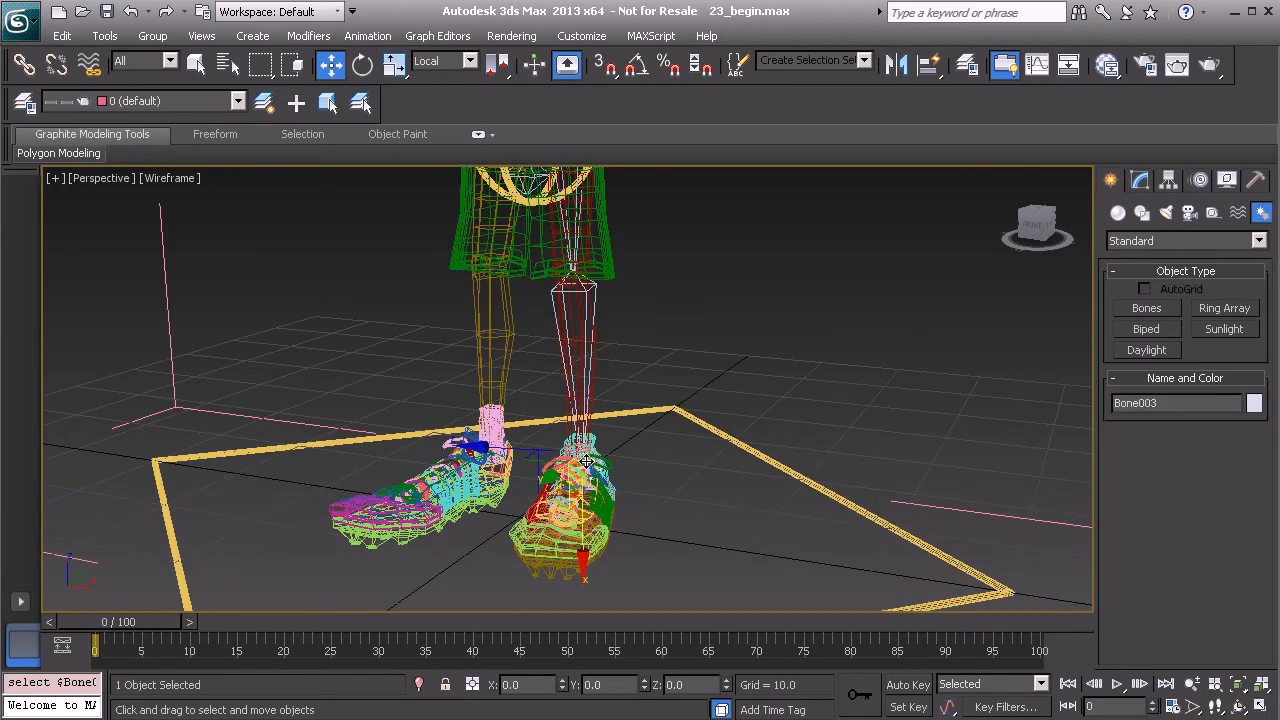
{"action": "double_click", "coordinate": [1199, 404]}
{"action": "key", "text": "ctrl+v"}
{"action": "left_click_drag", "start_coordinate": [1161, 404], "coordinate": [1182, 405]}
{"action": "type", "text": "Ankle"}
{"action": "key", "text": "Return"}
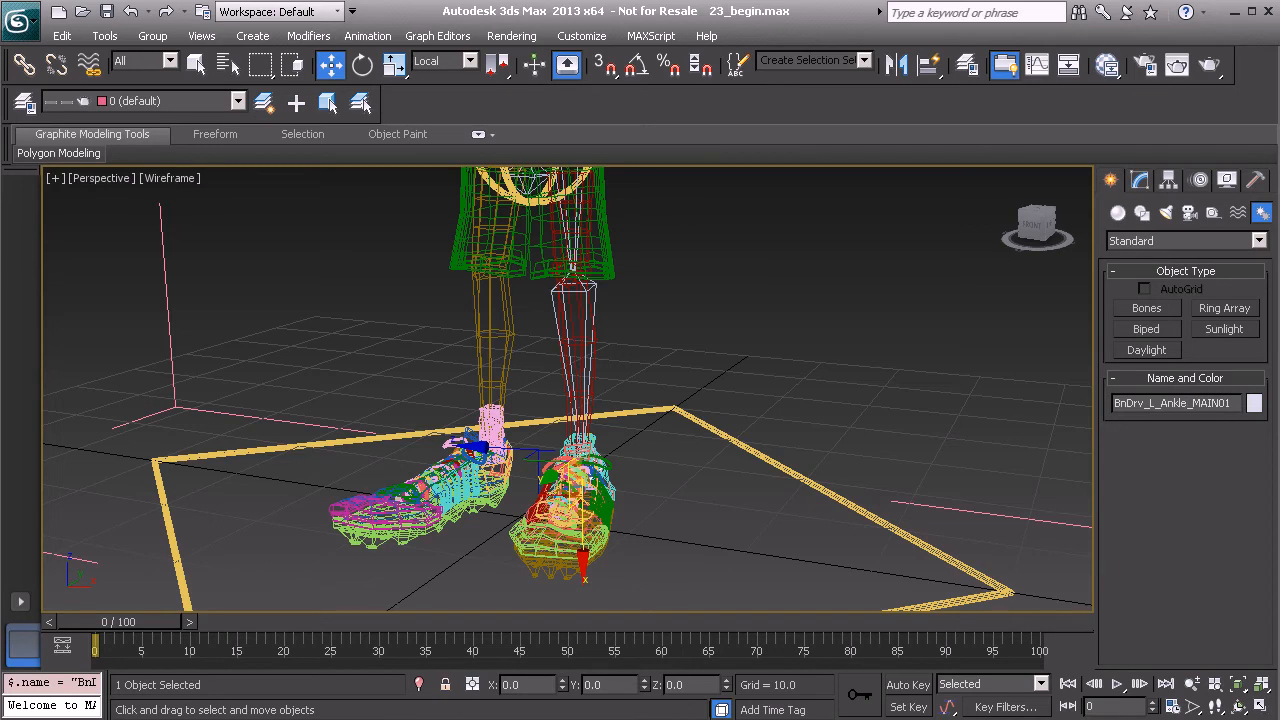
Step: Create a box-shaped Point helper on the ground beside the character's left leg
{"action": "middle_click_drag", "start_coordinate": [730, 332], "coordinate": [579, 339]}
{"action": "left_click", "coordinate": [584, 306]}
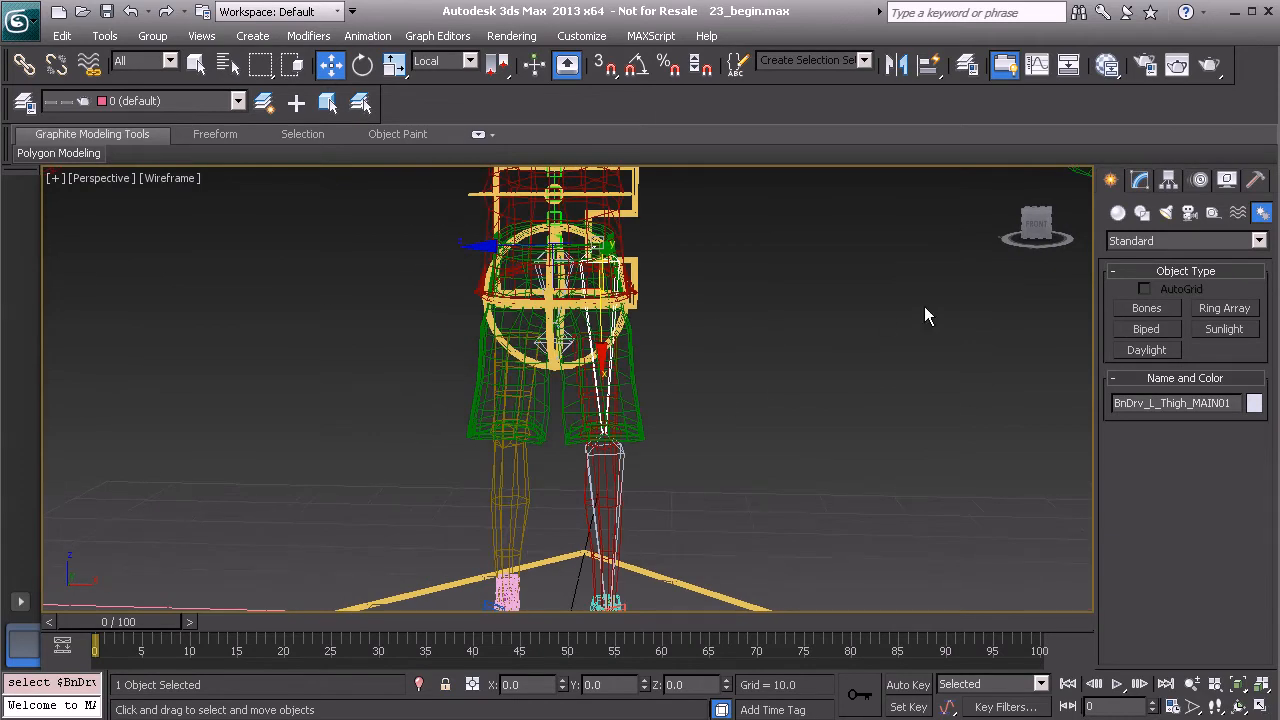
{"action": "left_click", "coordinate": [1213, 213]}
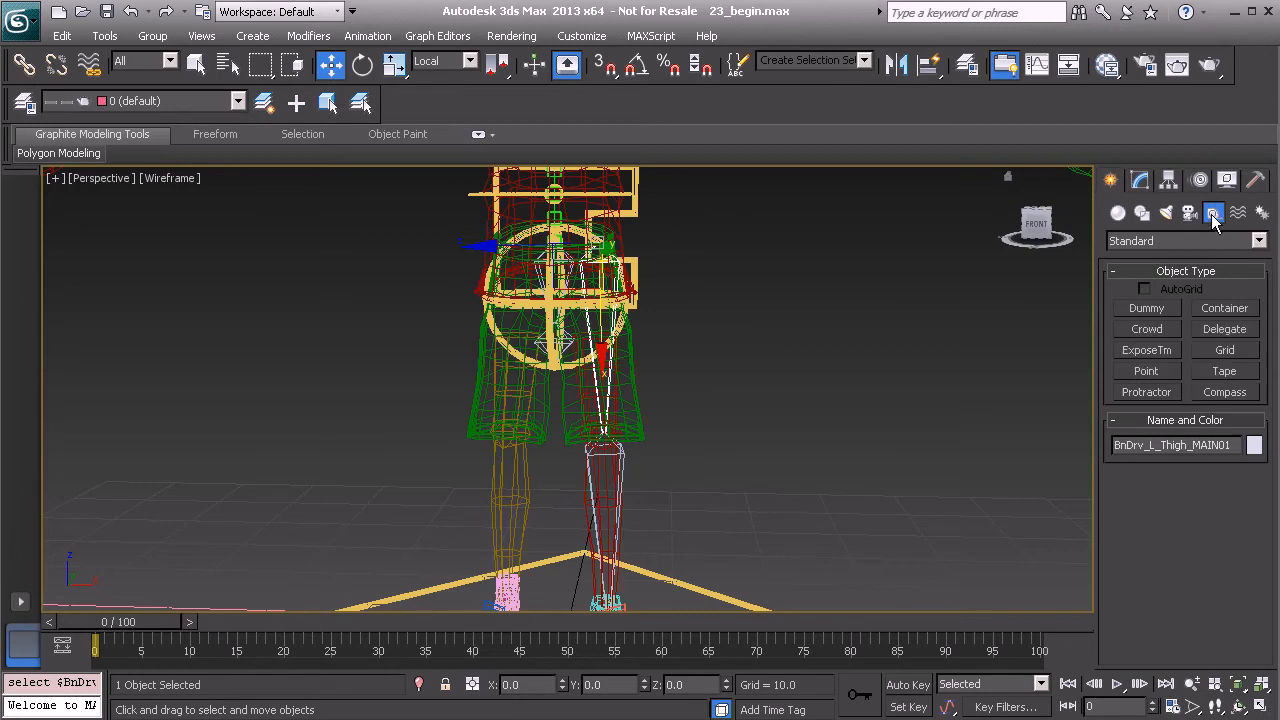
{"action": "left_click", "coordinate": [1146, 372]}
{"action": "left_click", "coordinate": [686, 526]}
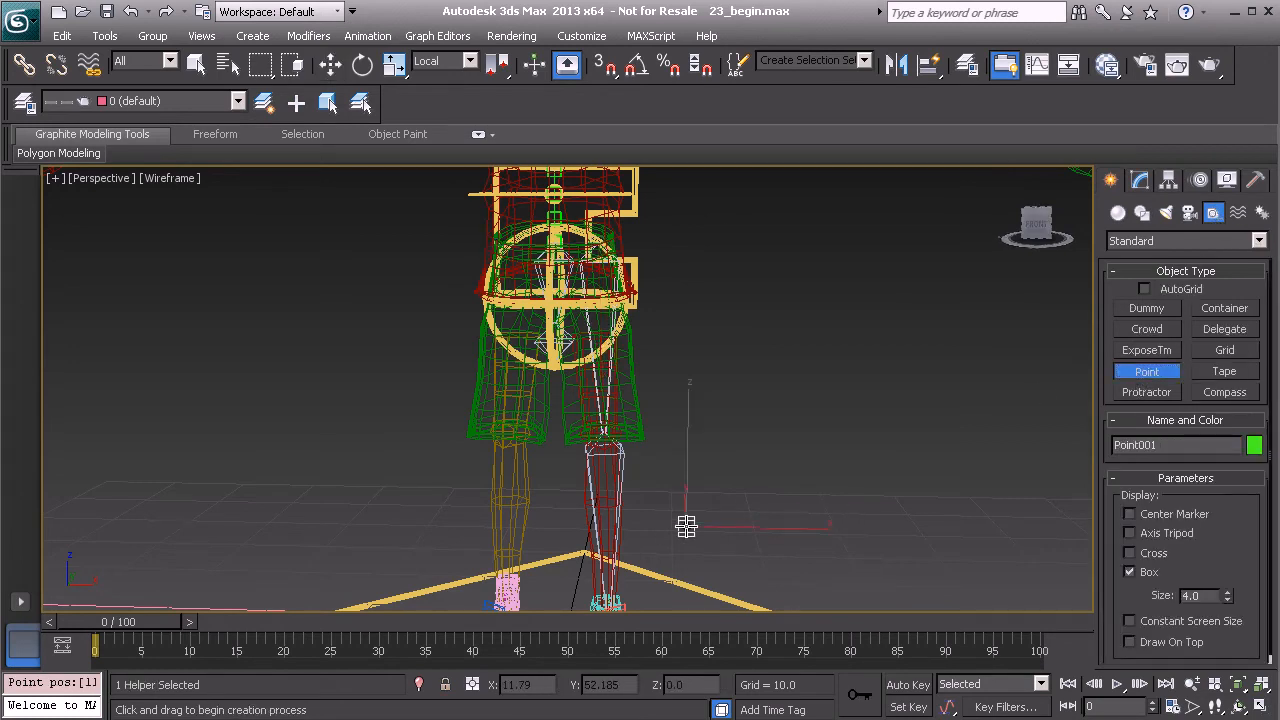
Step: Align the new Point helper to the left thigh bone, matching position and orientation on all axes, pivot to pivot
{"action": "key", "text": "w"}
{"action": "middle_click_drag", "start_coordinate": [787, 480], "coordinate": [659, 459], "text": "alt"}
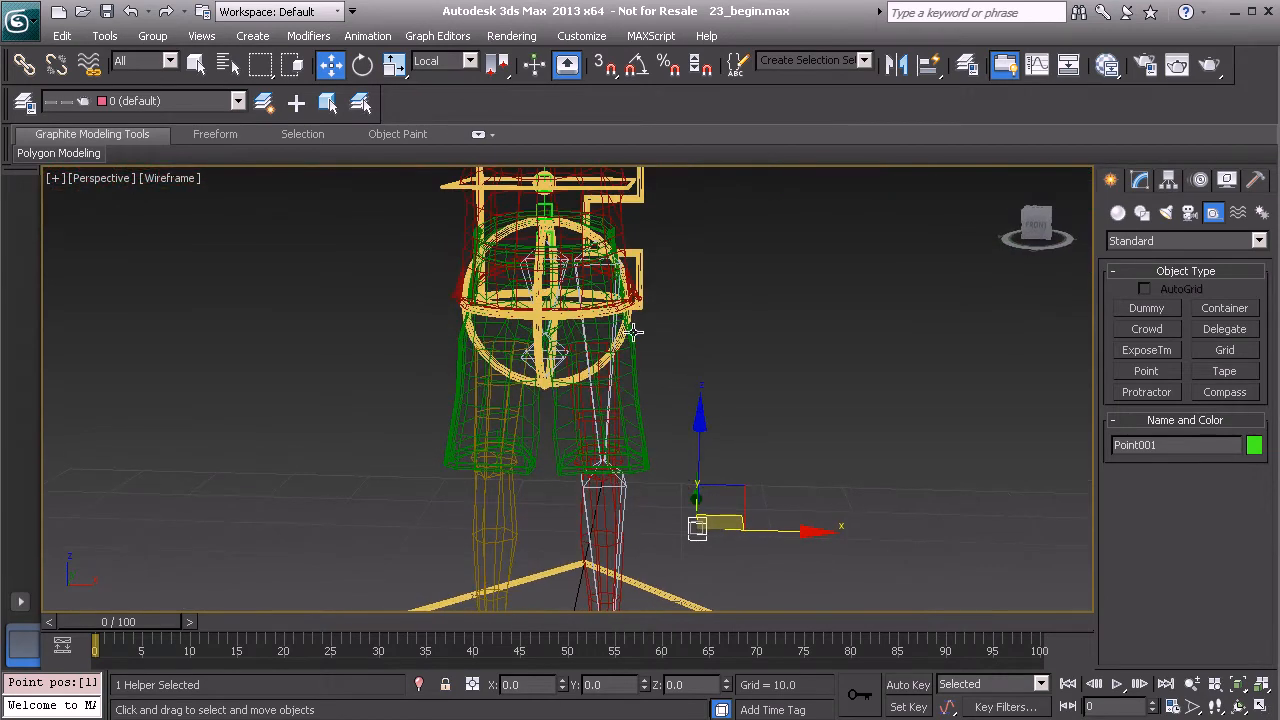
{"action": "scroll", "coordinate": [649, 429], "scroll_direction": "up", "scroll_amount": 4}
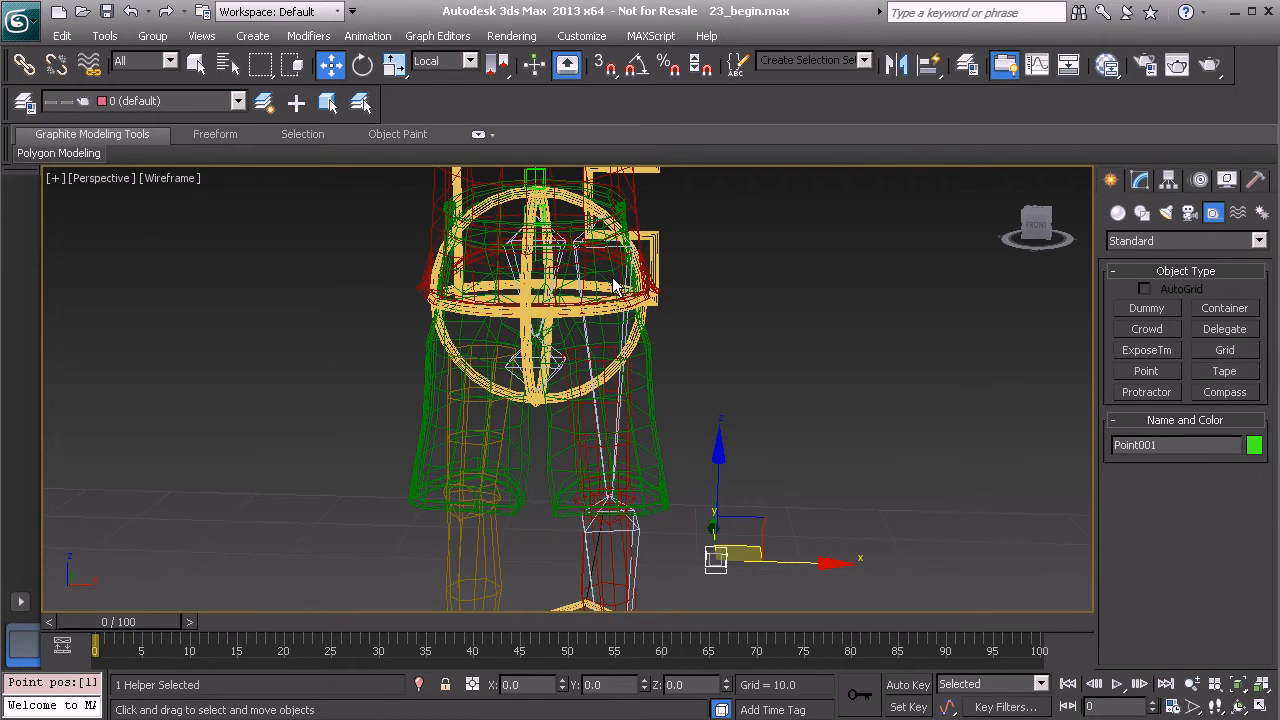
{"action": "key", "text": "alt+a"}
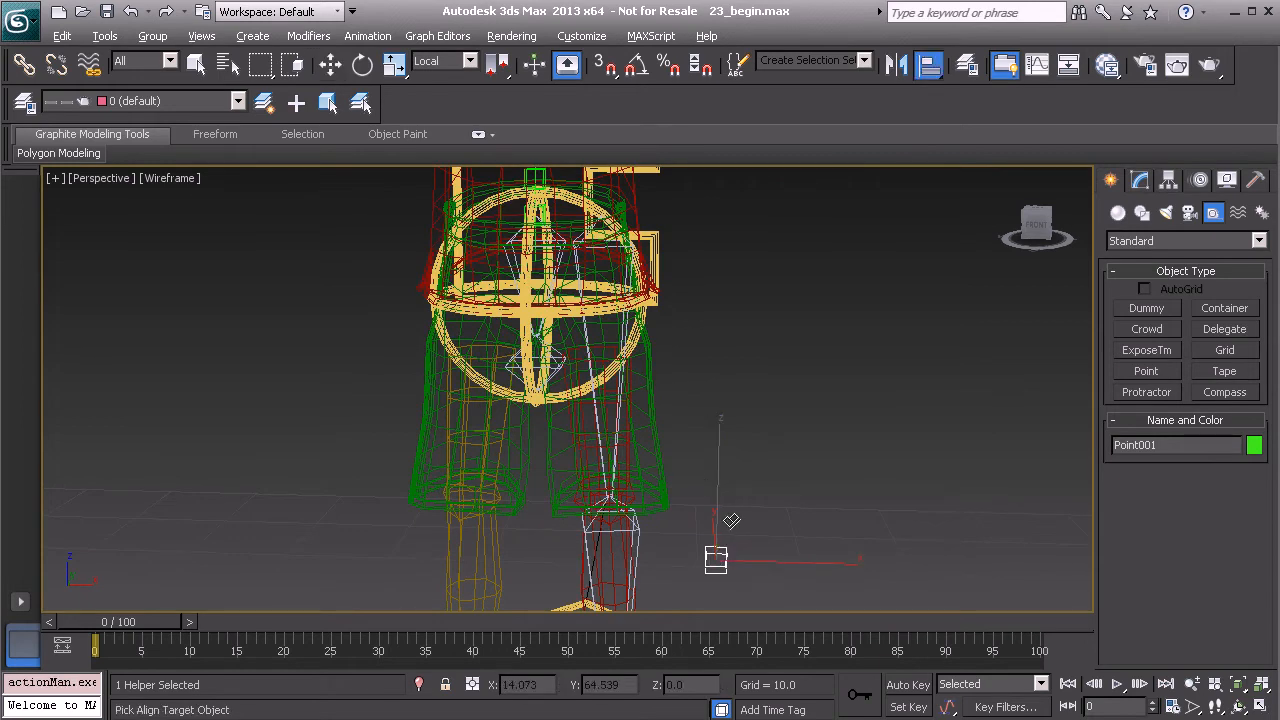
{"action": "left_click", "coordinate": [577, 253]}
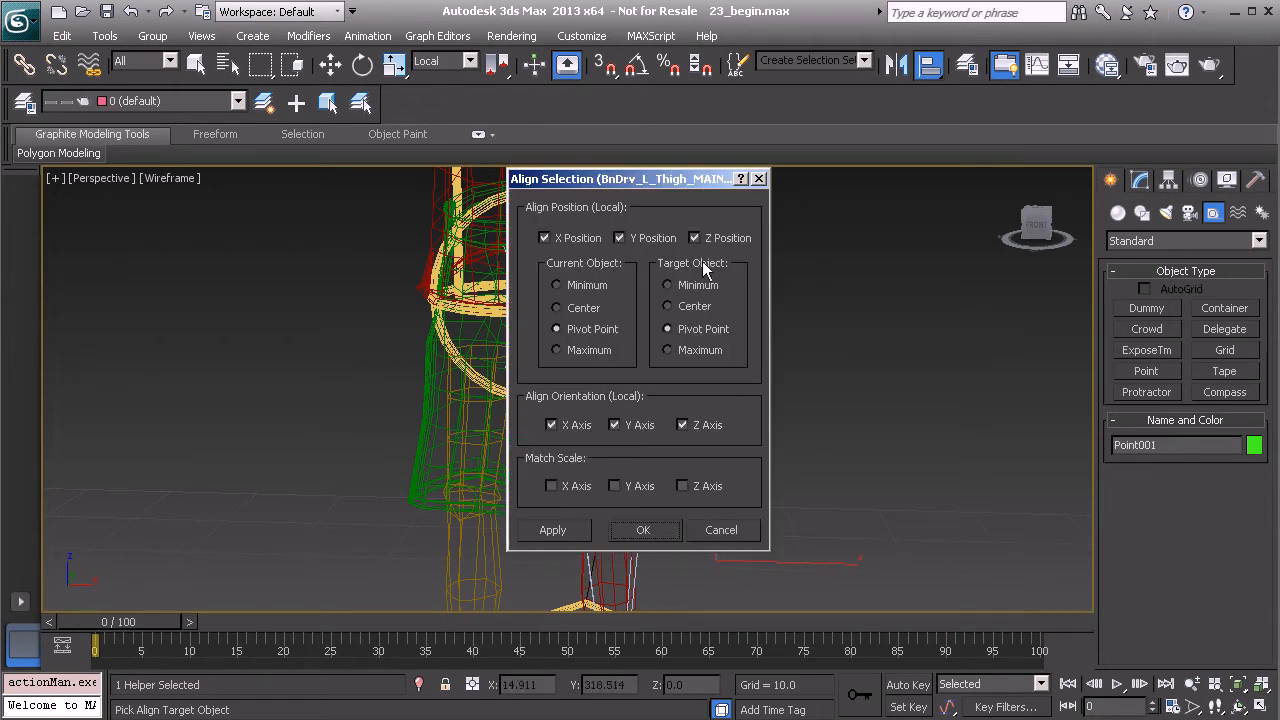
{"action": "left_click", "coordinate": [645, 532]}
{"action": "middle_click_drag", "start_coordinate": [694, 365], "coordinate": [623, 386]}
{"action": "scroll", "coordinate": [623, 386], "scroll_direction": "up", "scroll_amount": 3}
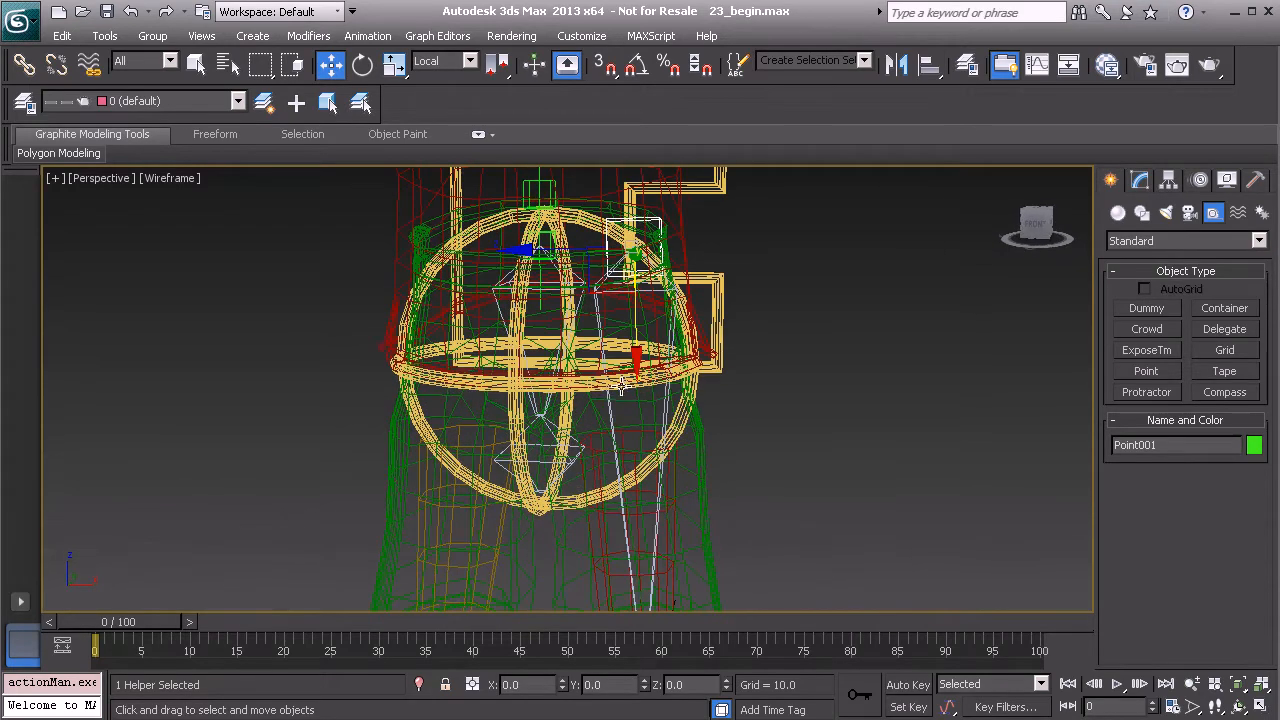
Step: In World coordinates, clone the left hip's Point helper as an instance and set the clone's X position to -3.545
{"action": "left_click", "coordinate": [450, 62]}
{"action": "left_click", "coordinate": [455, 98]}
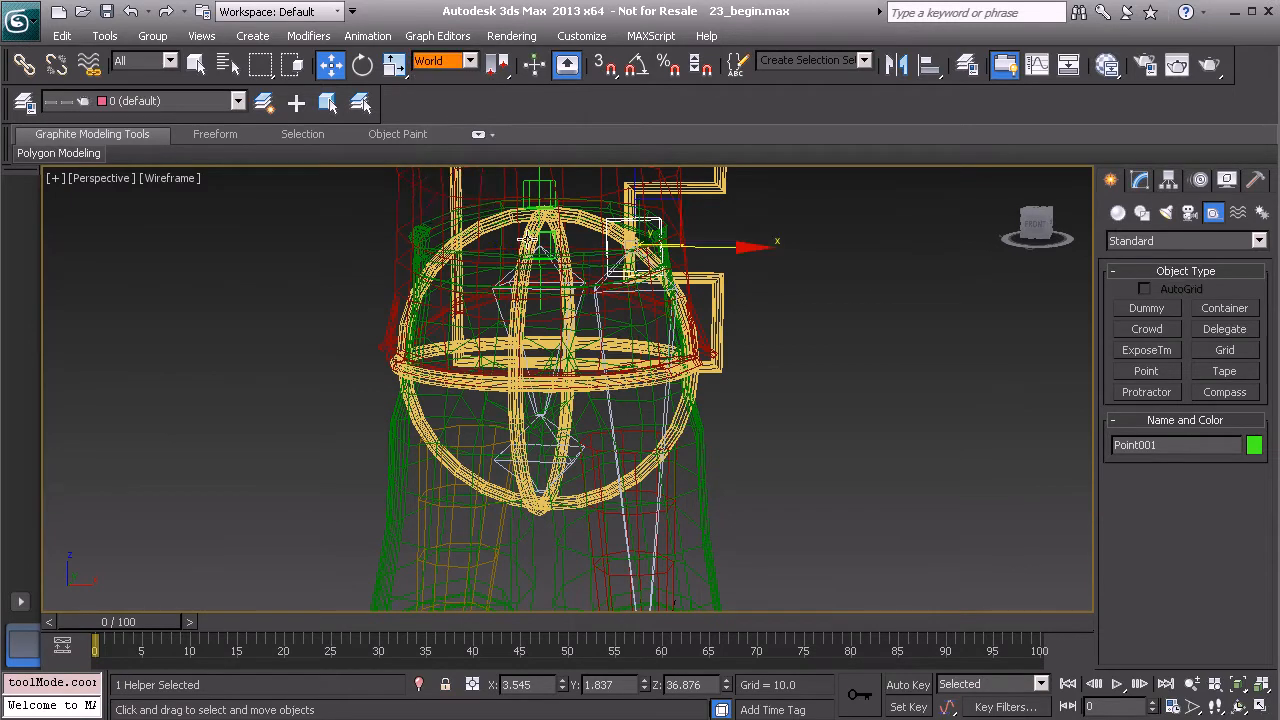
{"action": "middle_click_drag", "start_coordinate": [597, 288], "coordinate": [600, 308]}
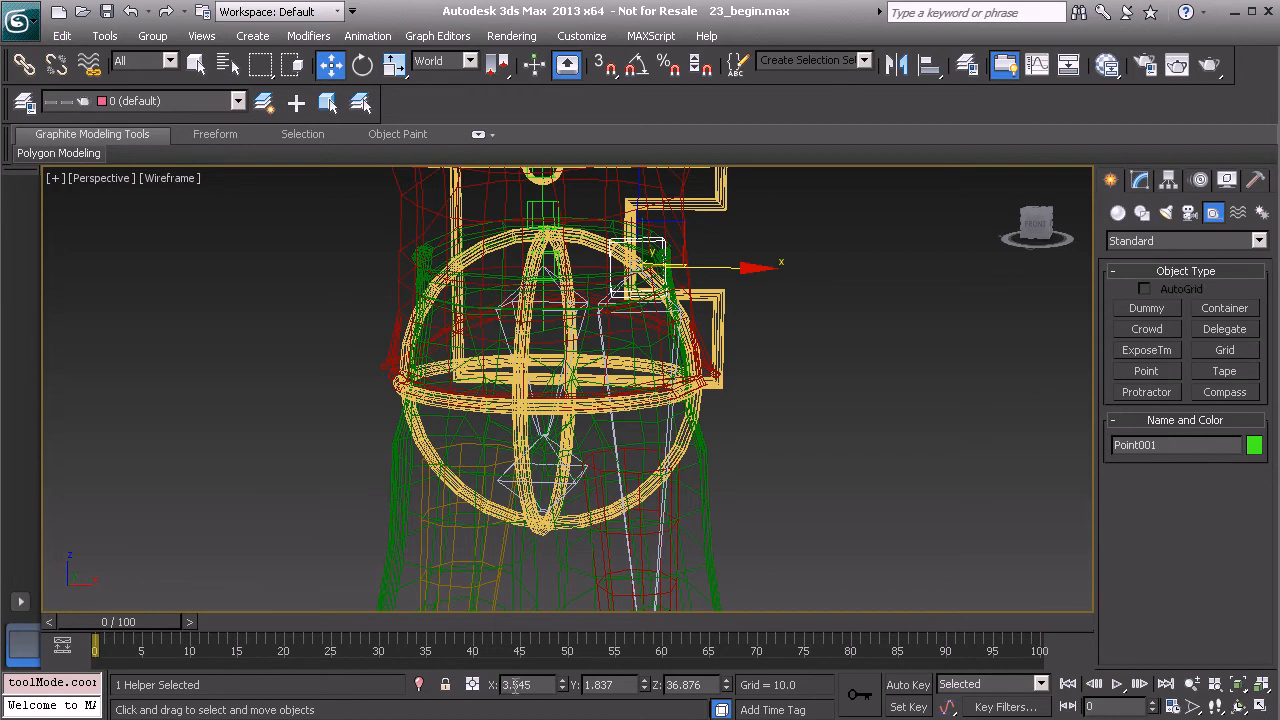
{"action": "middle_click_drag", "start_coordinate": [659, 466], "coordinate": [672, 462]}
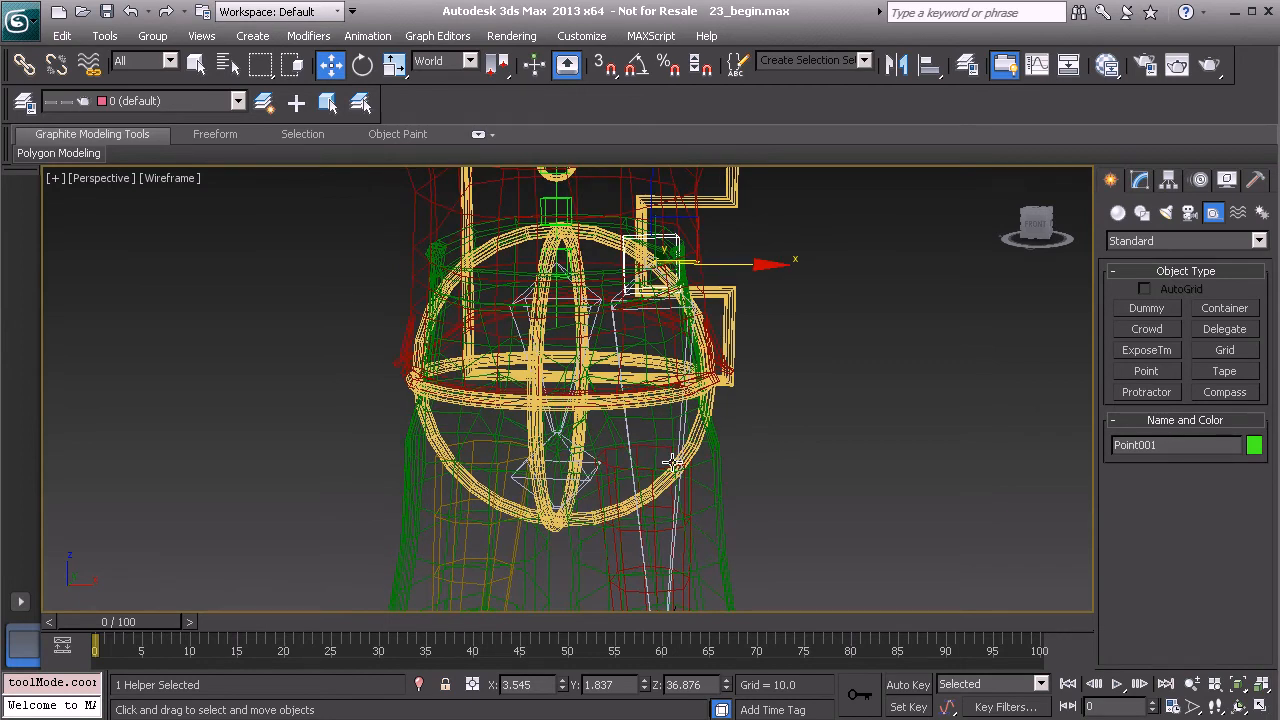
{"action": "key", "text": "ctrl+v"}
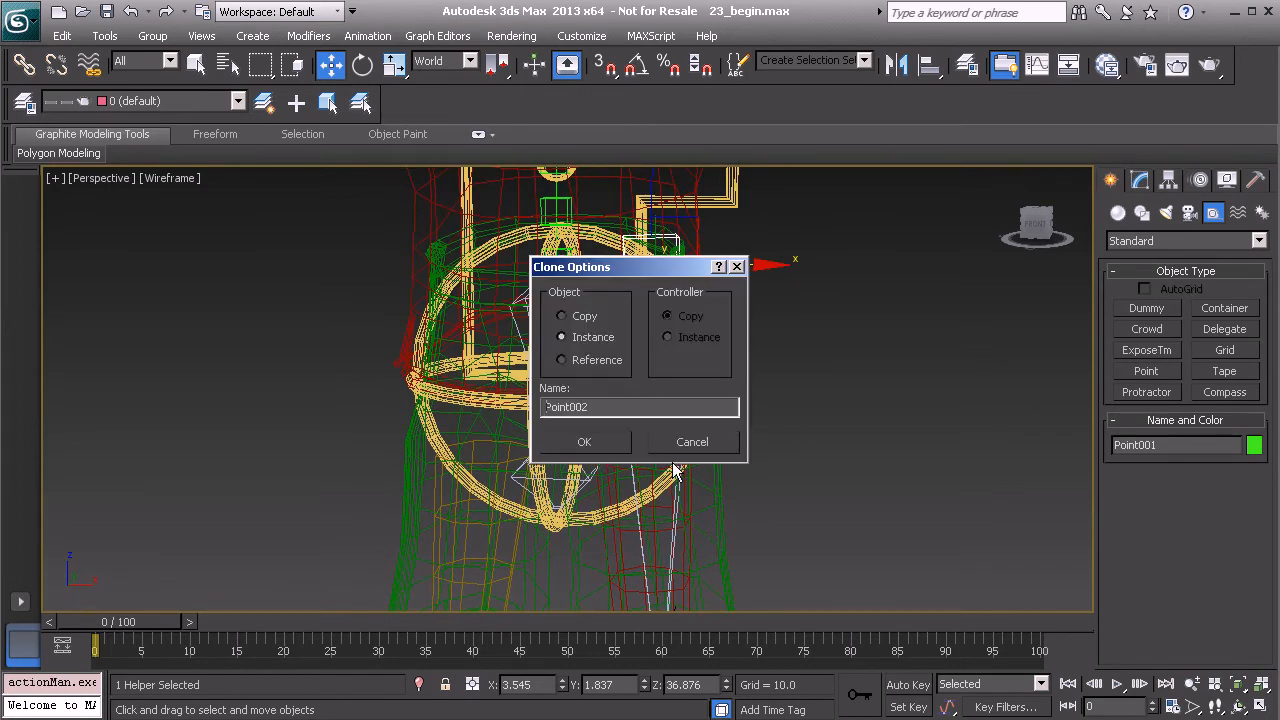
{"action": "left_click", "coordinate": [601, 445]}
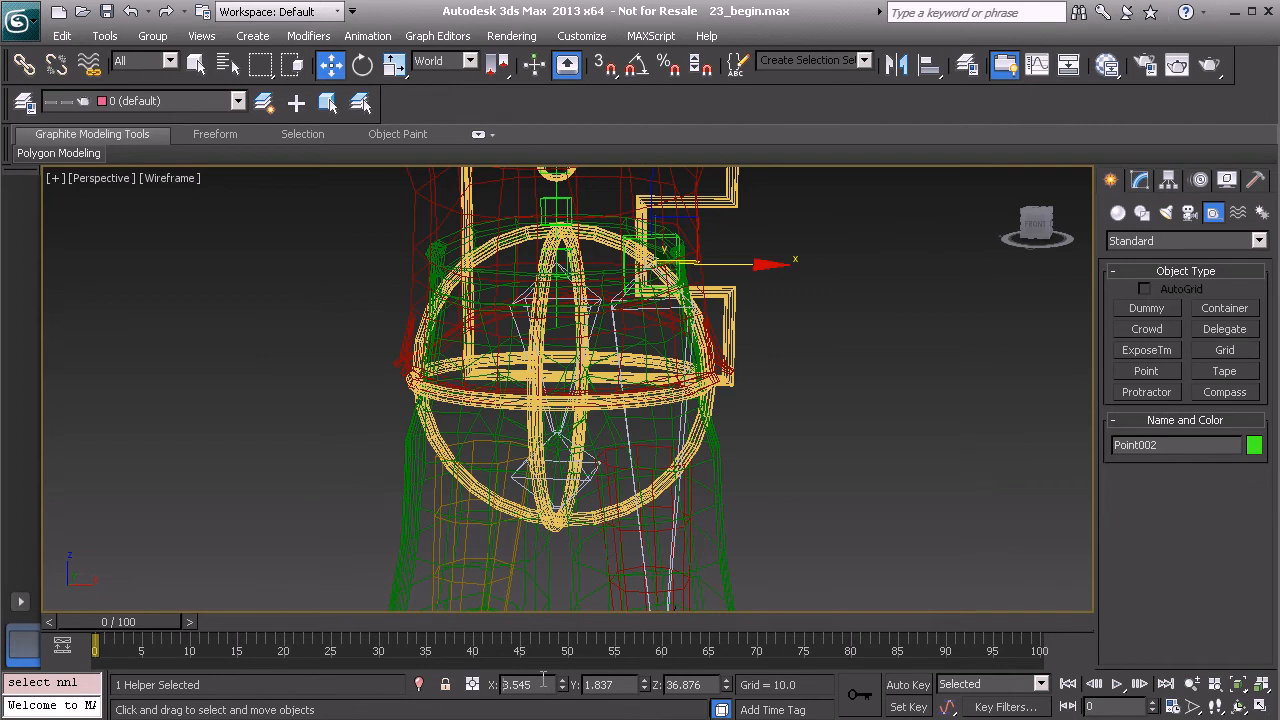
{"action": "type", "text": "-"}
{"action": "key", "text": "Return"}
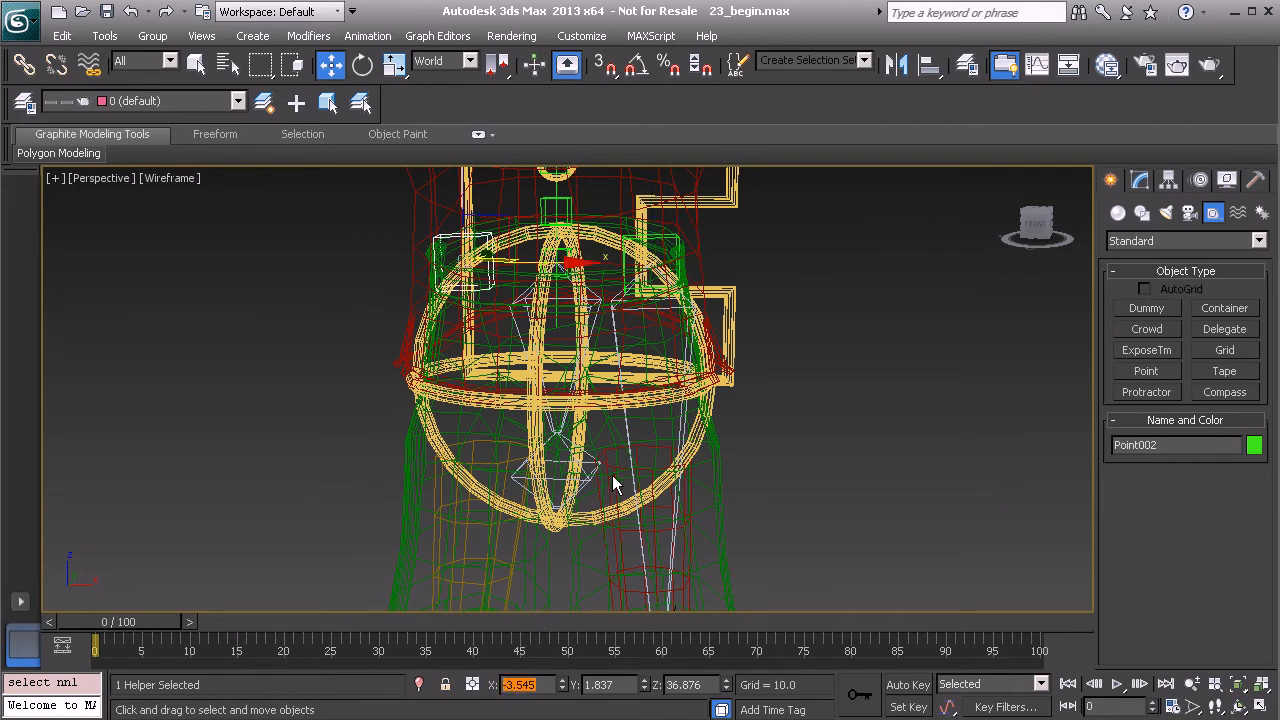
Step: Select the whole left leg bone chain and mirror it across the X axis, flipping bone axis Y, with an offset of -8.0
{"action": "left_click", "coordinate": [618, 334]}
{"action": "double_click", "coordinate": [615, 331]}
{"action": "scroll", "coordinate": [640, 400], "scroll_direction": "down", "scroll_amount": 8}
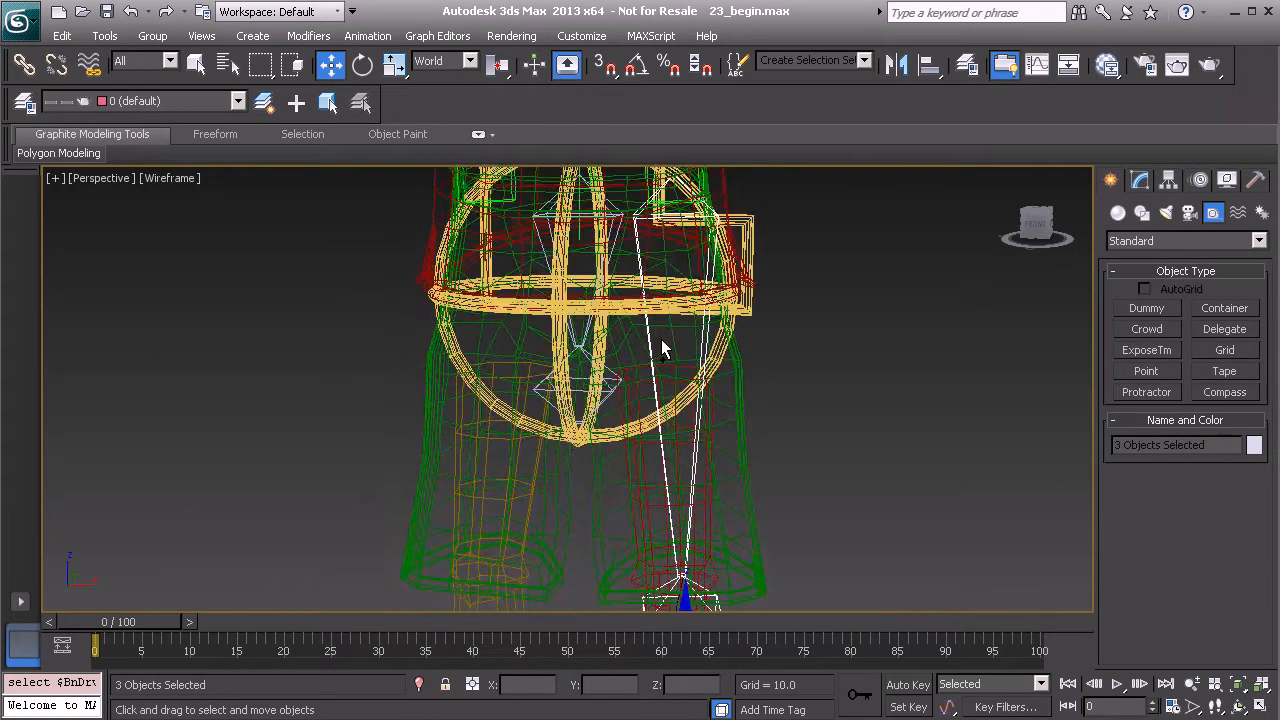
{"action": "middle_click_drag", "start_coordinate": [560, 468], "coordinate": [708, 314], "text": "alt"}
{"action": "right_click", "coordinate": [713, 278]}
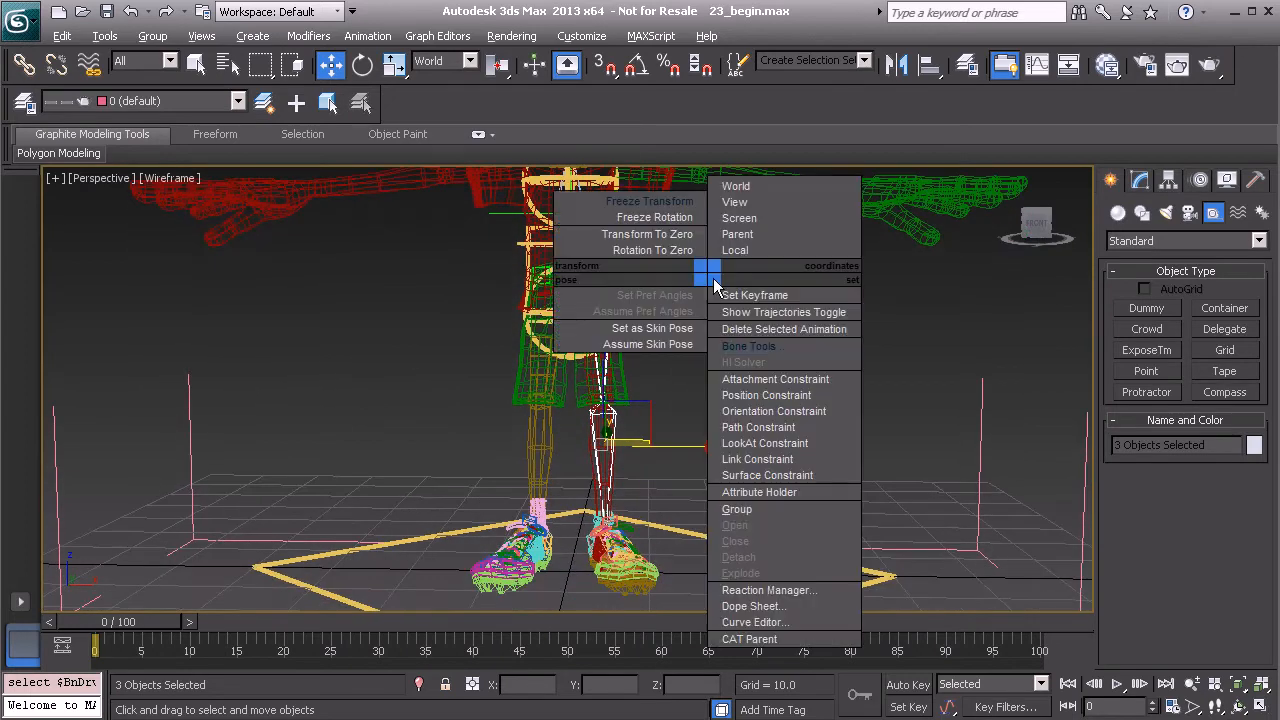
{"action": "left_click", "coordinate": [765, 328]}
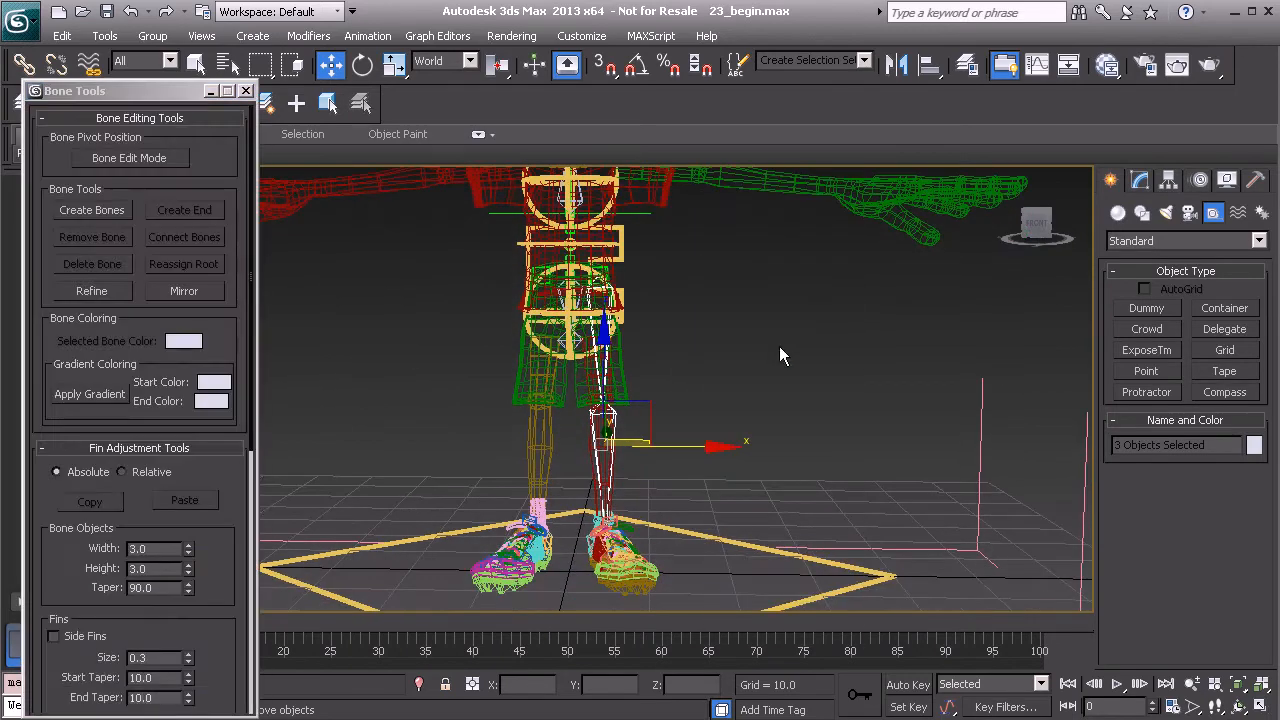
{"action": "left_click", "coordinate": [186, 290]}
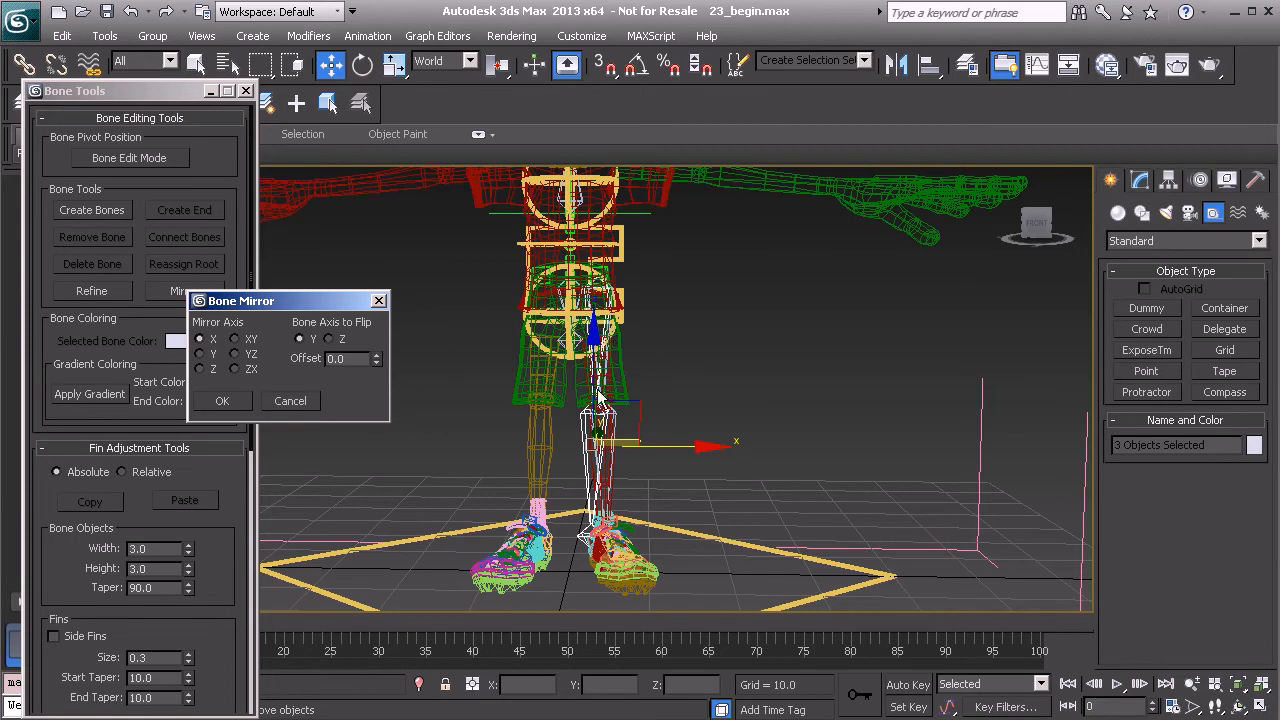
{"action": "left_click_drag", "start_coordinate": [370, 362], "coordinate": [375, 360]}
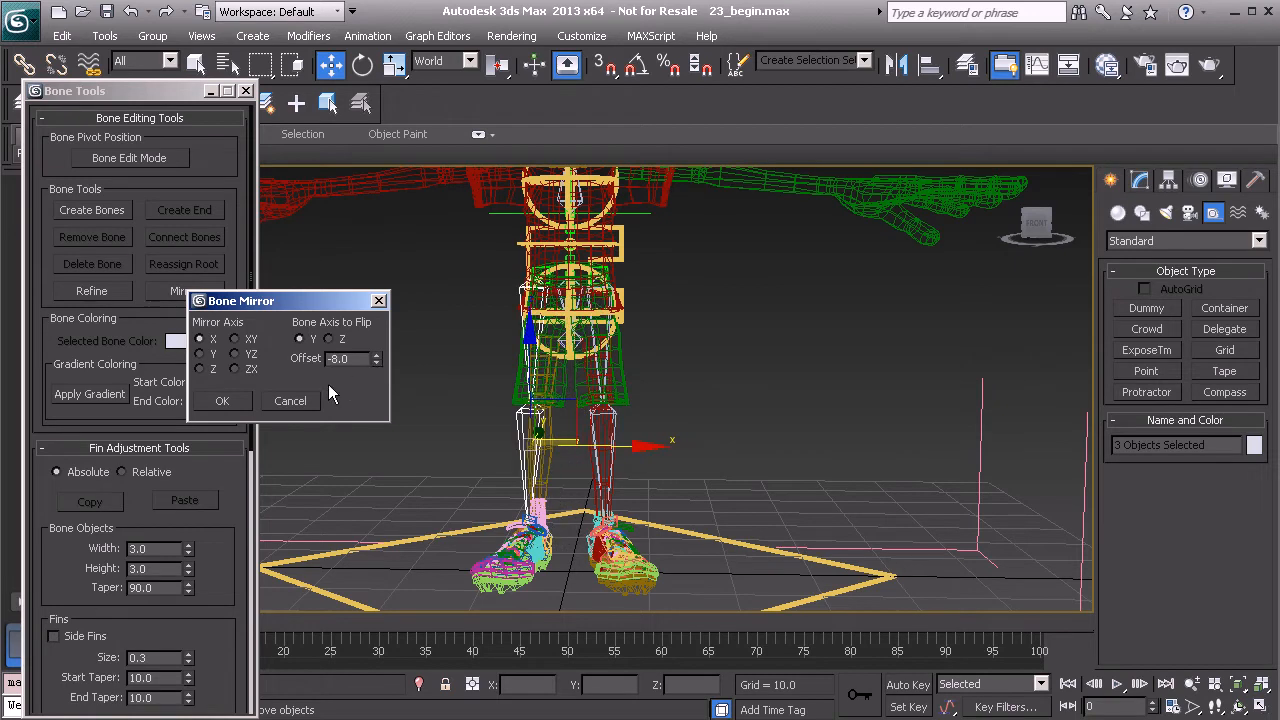
{"action": "left_click", "coordinate": [222, 400]}
Step: Align the mirrored thigh bone's position to the Point helper at the right hip
{"action": "middle_click_drag", "start_coordinate": [527, 417], "coordinate": [525, 437]}
{"action": "scroll", "coordinate": [545, 390], "scroll_direction": "up", "scroll_amount": 5}
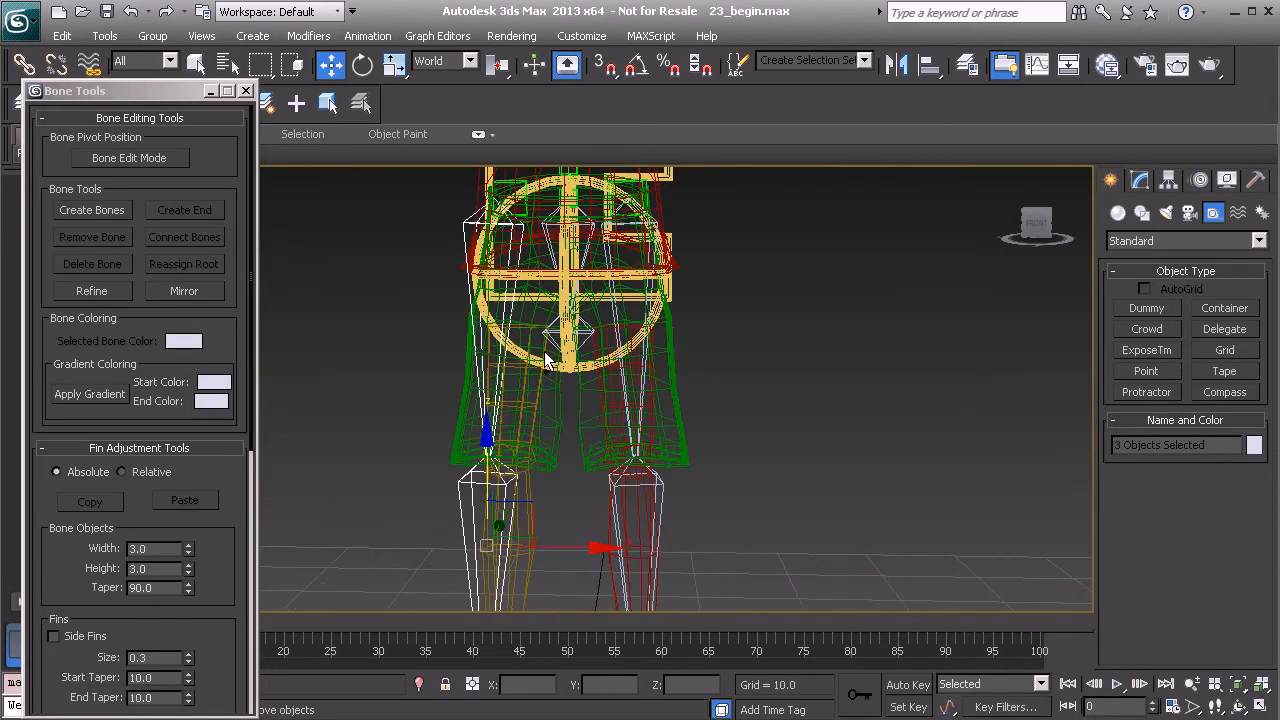
{"action": "left_click", "coordinate": [461, 228]}
{"action": "middle_click_drag", "start_coordinate": [465, 240], "coordinate": [548, 350]}
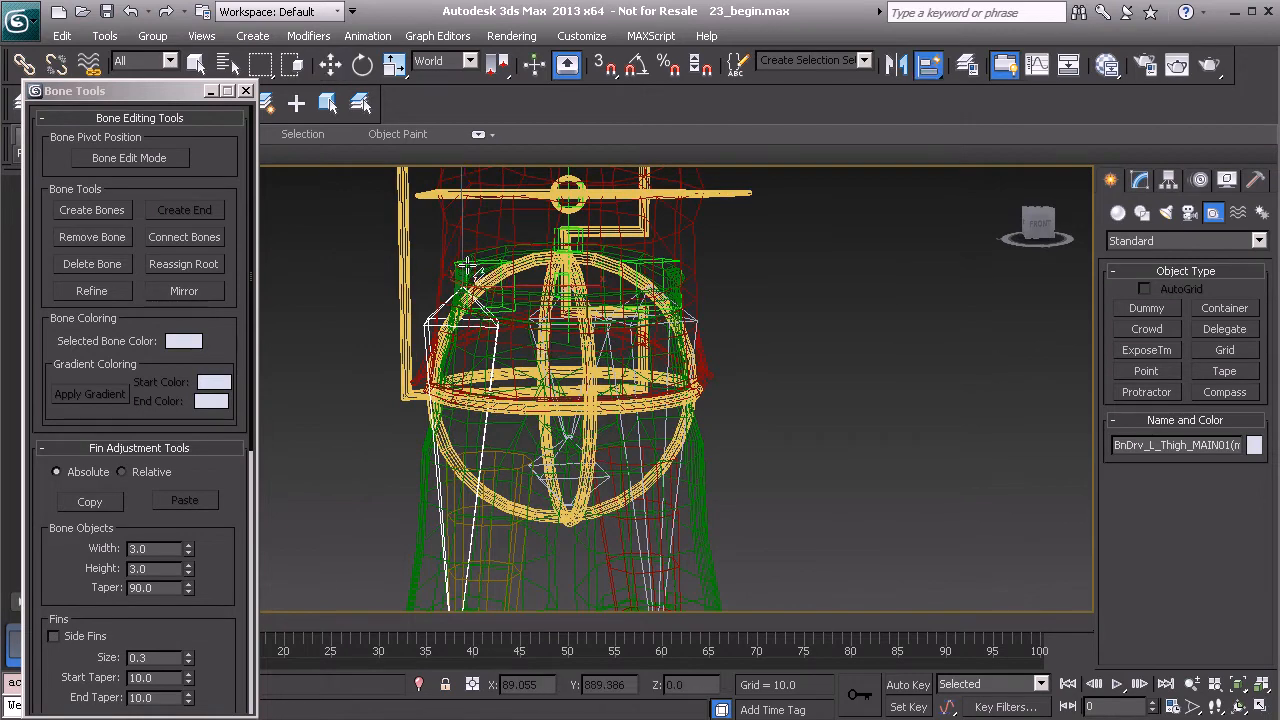
{"action": "left_click_drag", "start_coordinate": [458, 268], "coordinate": [470, 265]}
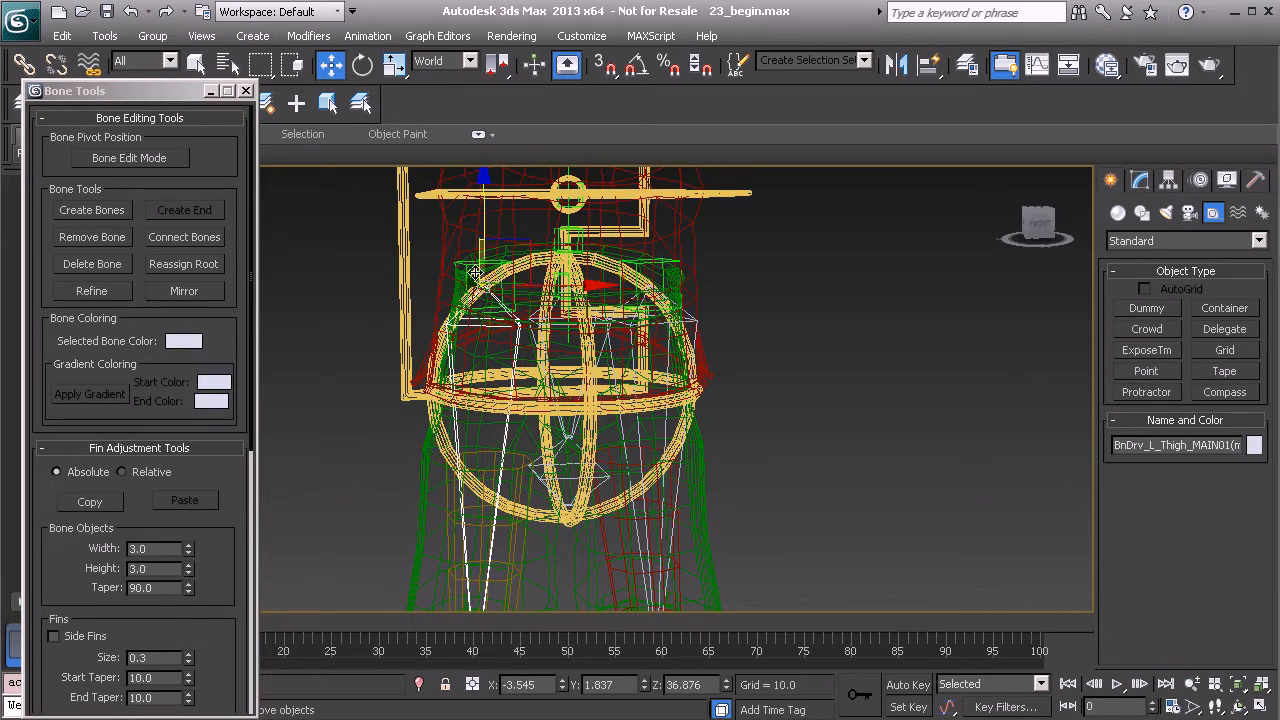
Step: Align the right hip's Point helper to the mirrored thigh bone, matching position and orientation on all axes, pivot to pivot
{"action": "mouse_move", "coordinate": [470, 288]}
{"action": "middle_mouse_down", "text": "alt"}
{"action": "mouse_move", "coordinate": [425, 280]}
{"action": "mouse_move", "coordinate": [464, 265]}
{"action": "middle_mouse_up", "text": "alt"}
{"action": "left_click", "coordinate": [465, 266]}
{"action": "middle_click_drag", "start_coordinate": [500, 312], "coordinate": [514, 358]}
{"action": "scroll", "coordinate": [514, 358], "scroll_direction": "up", "scroll_amount": 1}
{"action": "key", "text": "alt+a"}
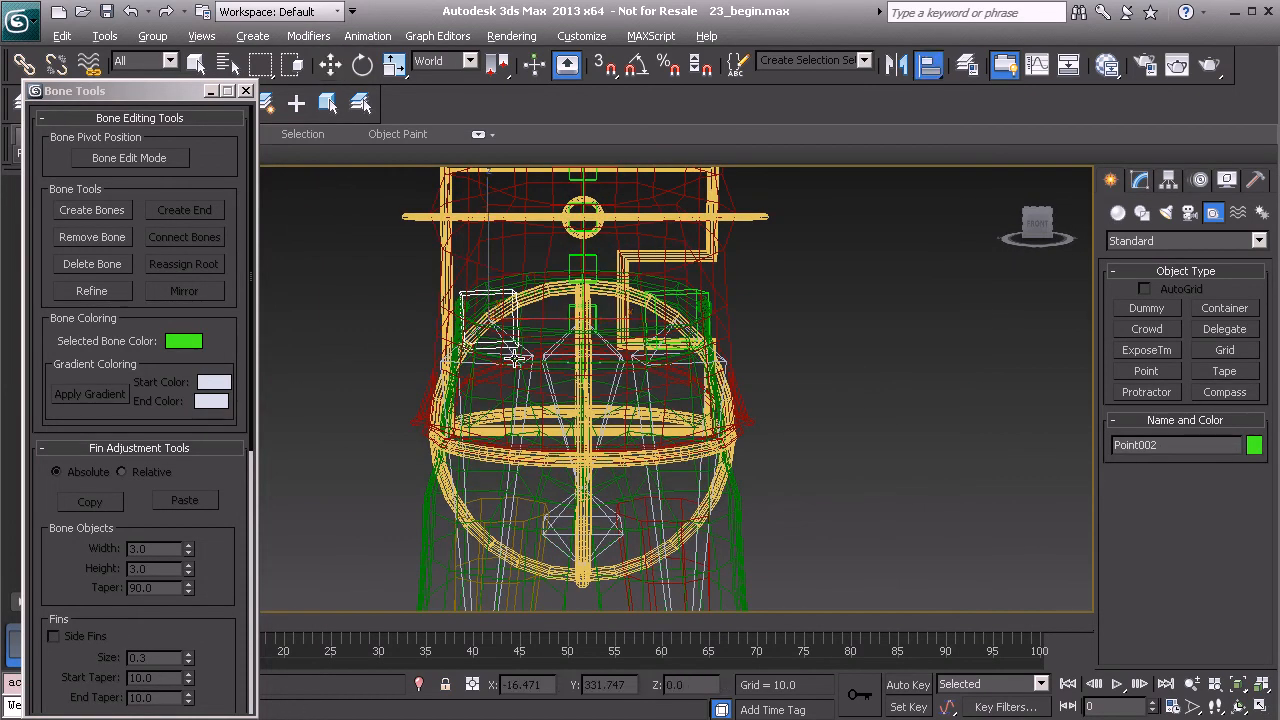
{"action": "left_click", "coordinate": [528, 374]}
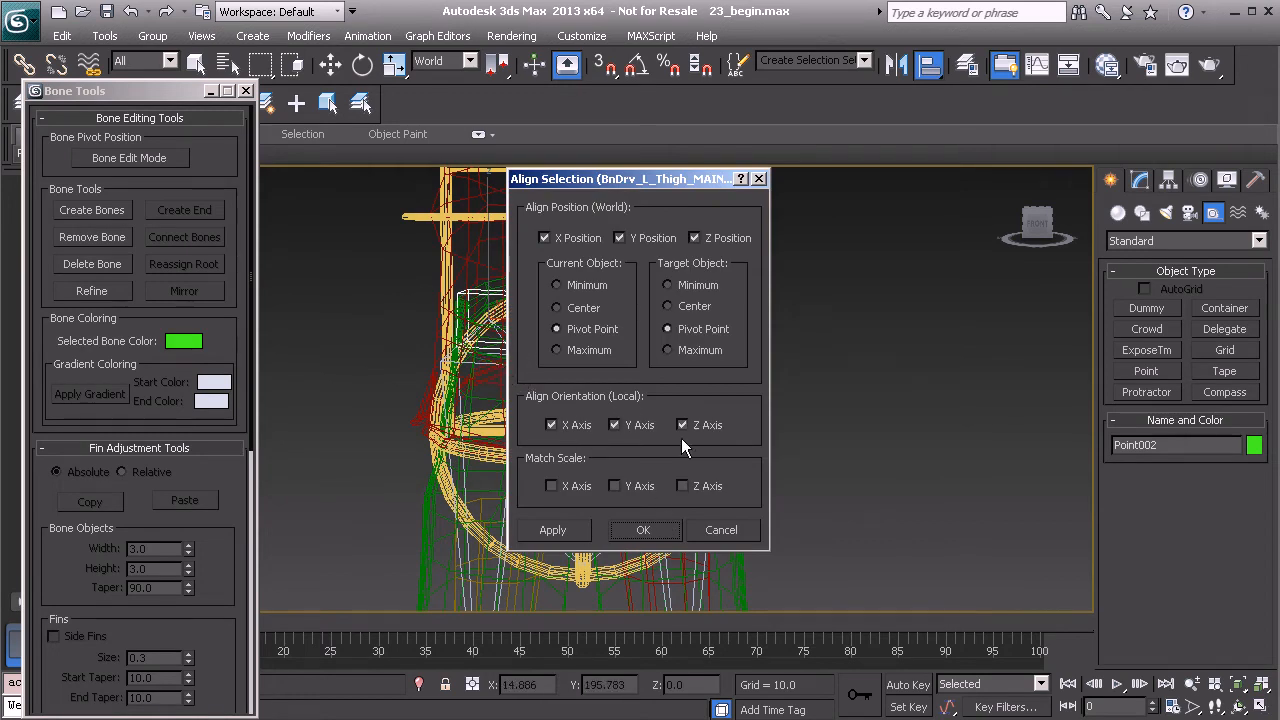
{"action": "left_click", "coordinate": [643, 530]}
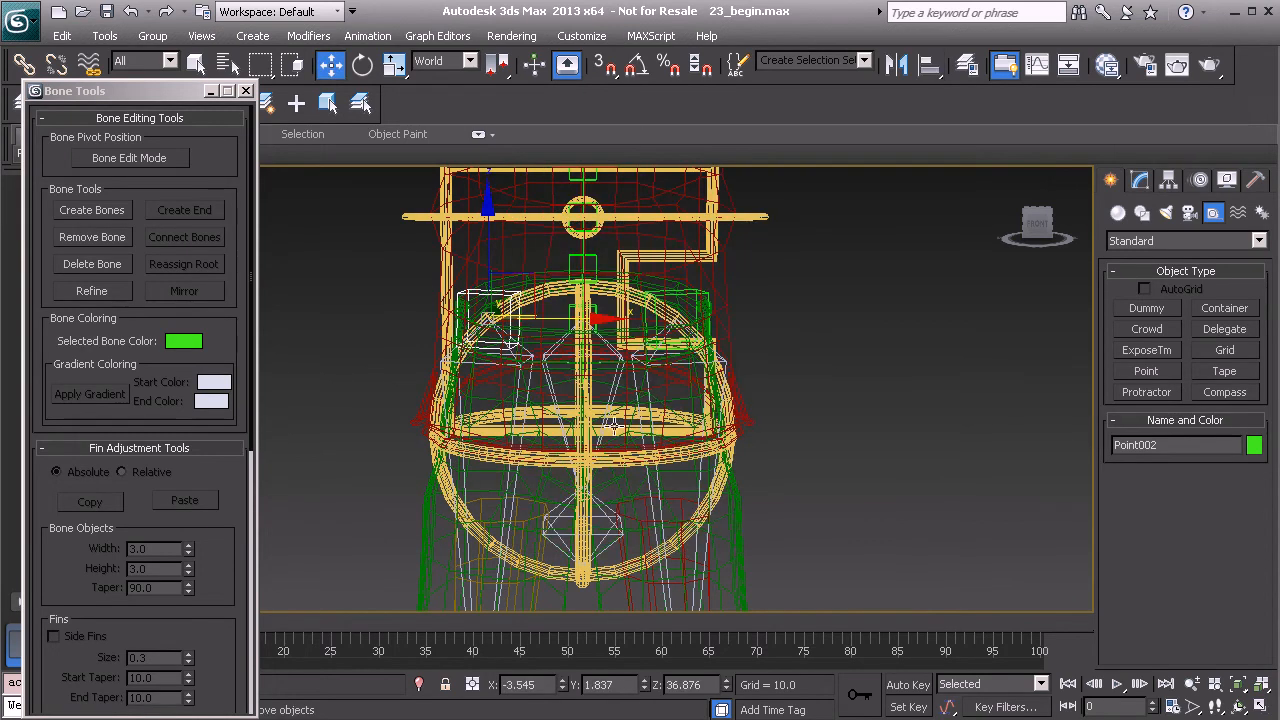
Step: Compare the World positions of the left thigh bone and both hip Point helpers, and examine the symmetry of the leg chains
{"action": "left_click", "coordinate": [663, 360]}
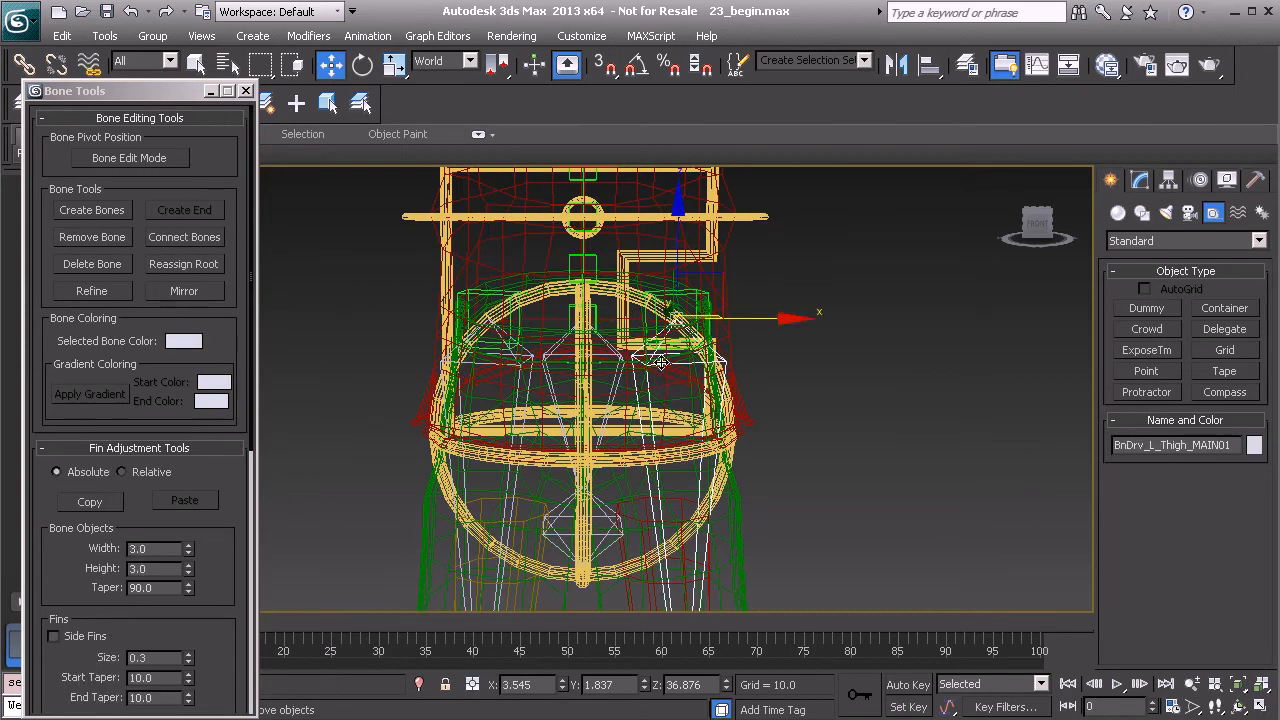
{"action": "middle_click_drag", "start_coordinate": [693, 374], "coordinate": [667, 368], "text": "alt"}
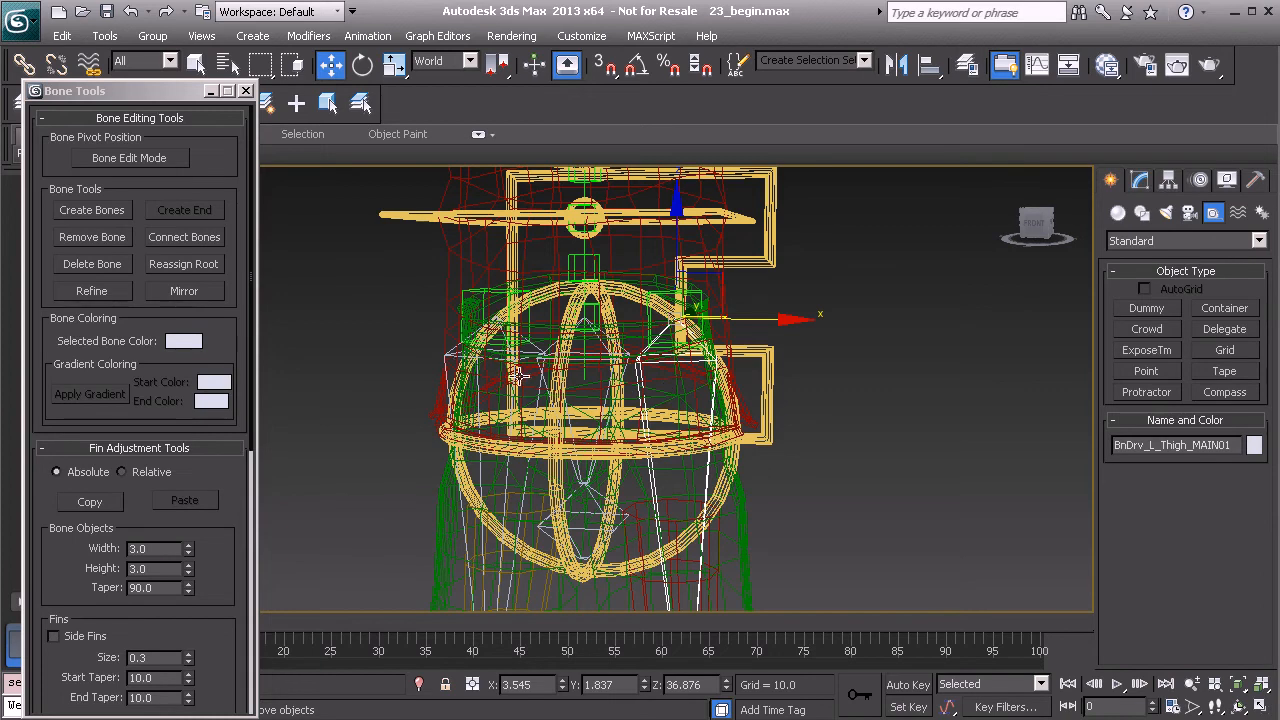
{"action": "left_click", "coordinate": [466, 290]}
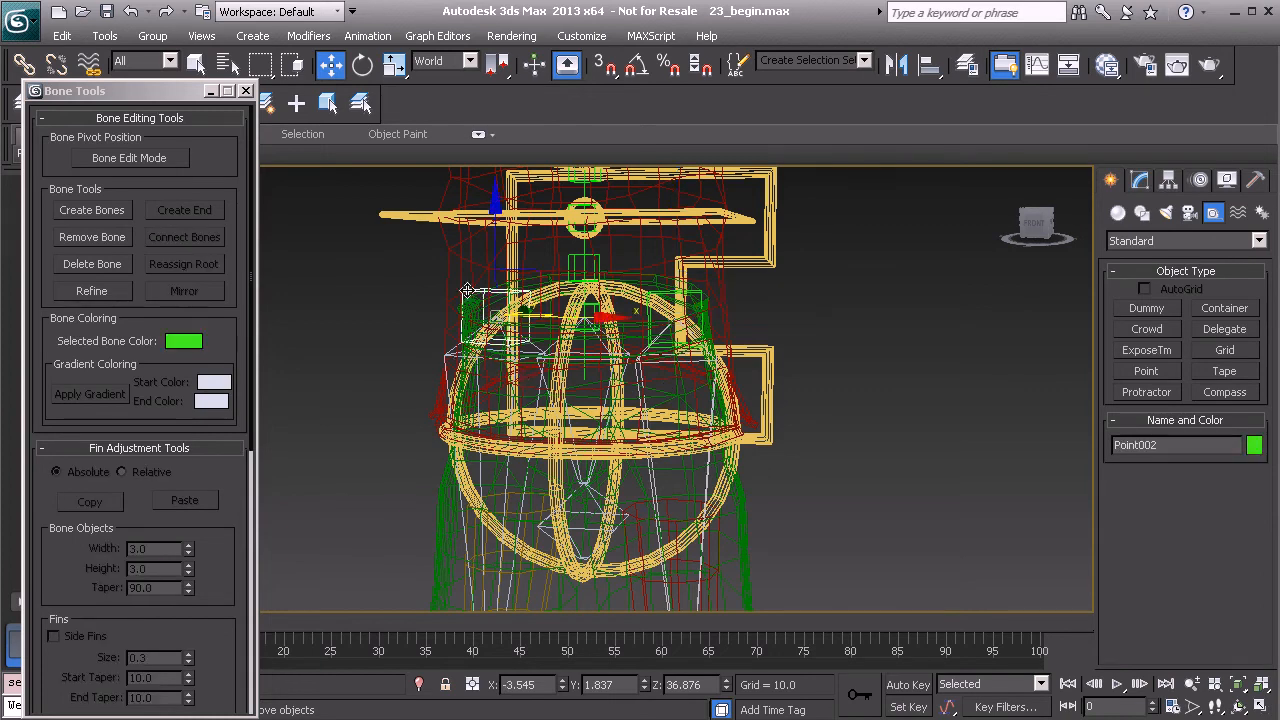
{"action": "left_click", "coordinate": [666, 291]}
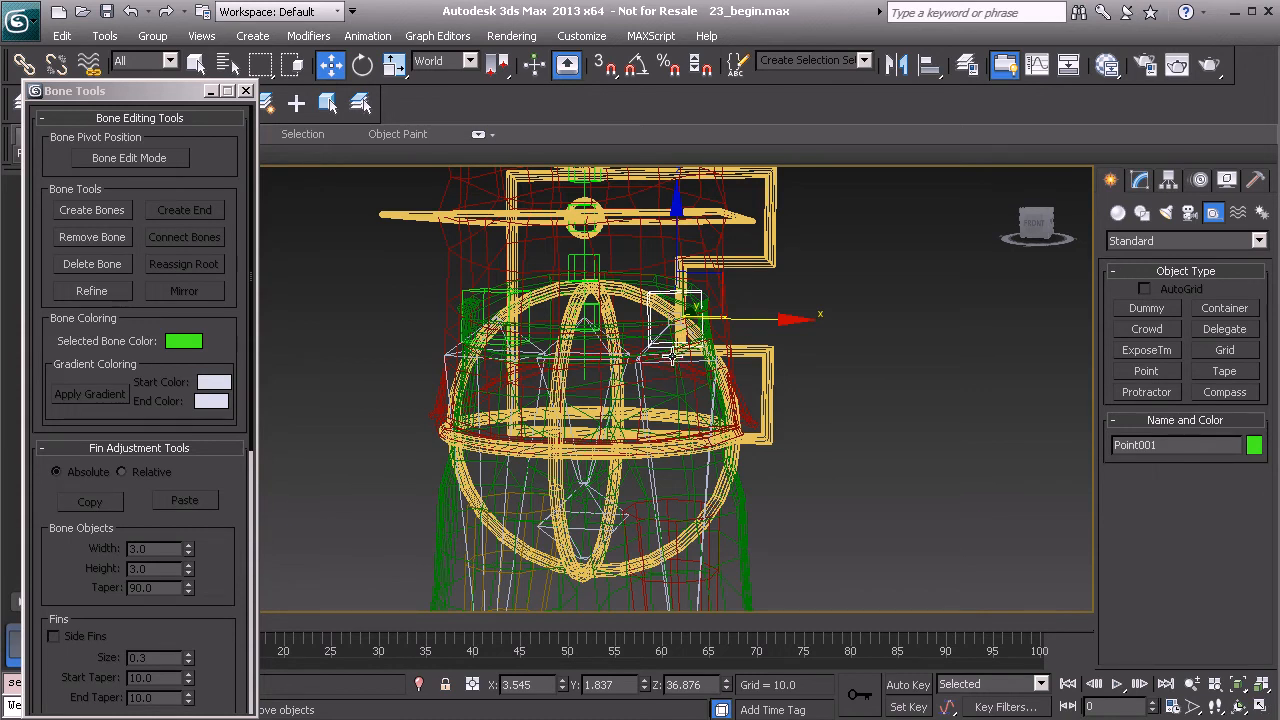
{"action": "mouse_move", "coordinate": [677, 373]}
{"action": "middle_mouse_down", "text": "alt"}
{"action": "mouse_move", "coordinate": [715, 376]}
{"action": "mouse_move", "coordinate": [688, 378]}
{"action": "middle_mouse_up", "text": "alt"}
{"action": "middle_click_drag", "start_coordinate": [592, 363], "coordinate": [672, 350], "text": "alt"}
{"action": "scroll", "coordinate": [666, 366], "scroll_direction": "down", "scroll_amount": 3}
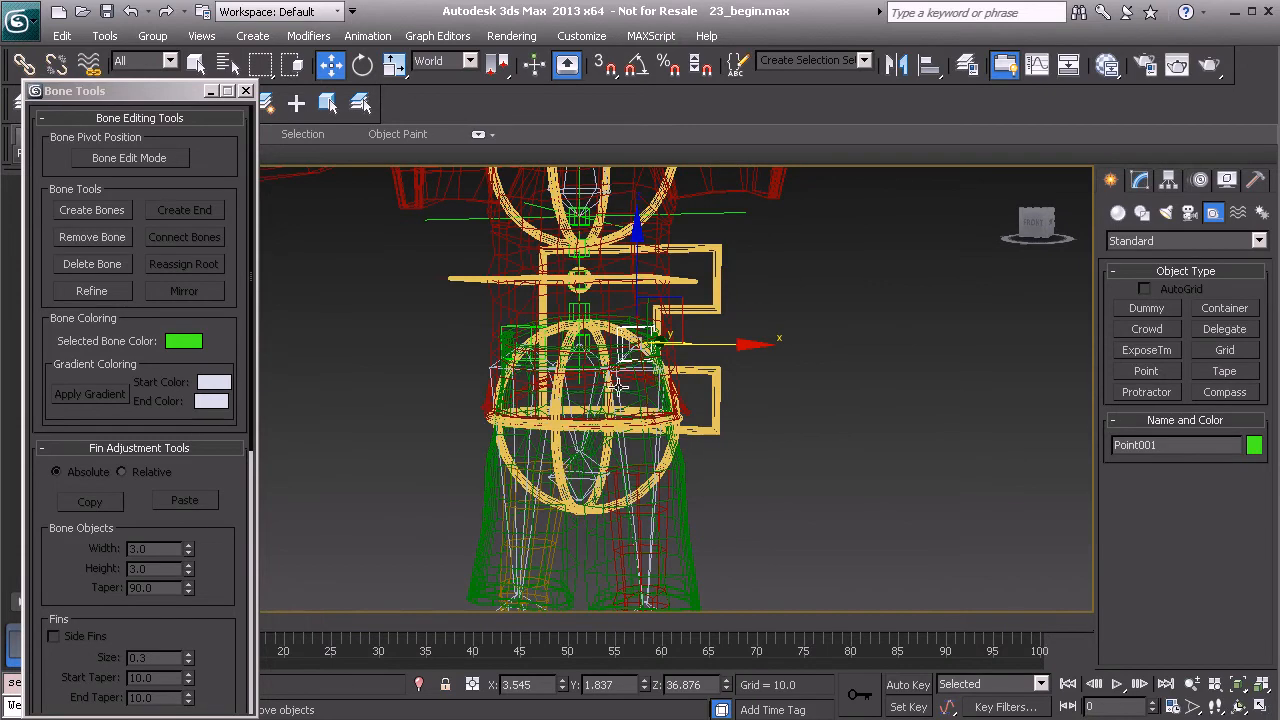
{"action": "scroll", "coordinate": [613, 385], "scroll_direction": "down", "scroll_amount": 2}
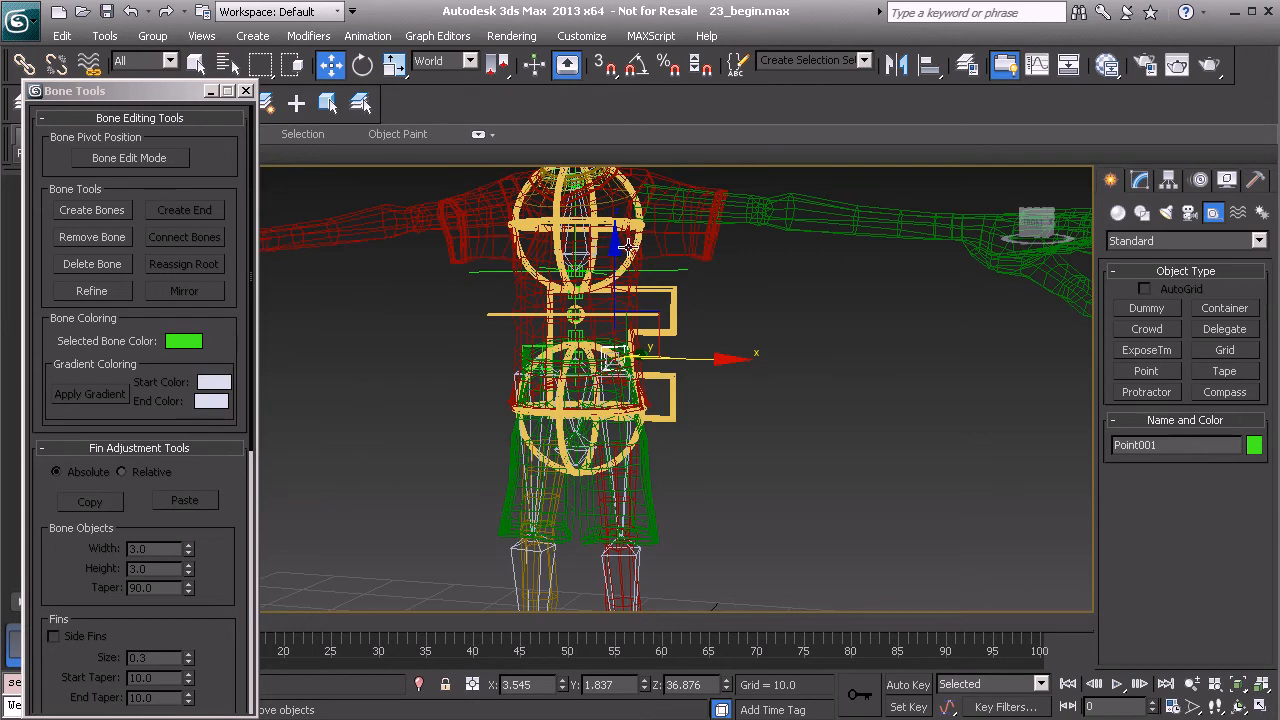
{"action": "scroll", "coordinate": [589, 415], "scroll_direction": "up", "scroll_amount": 4}
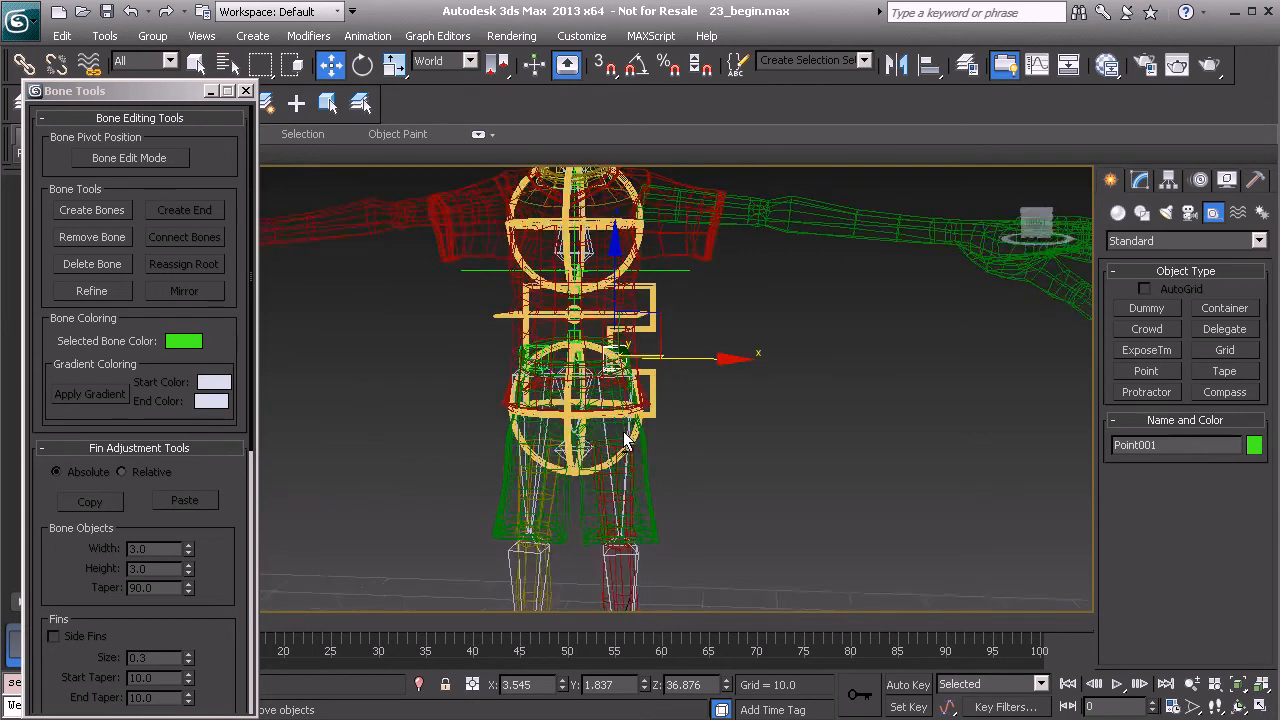
{"action": "scroll", "coordinate": [602, 370], "scroll_direction": "up", "scroll_amount": 1}
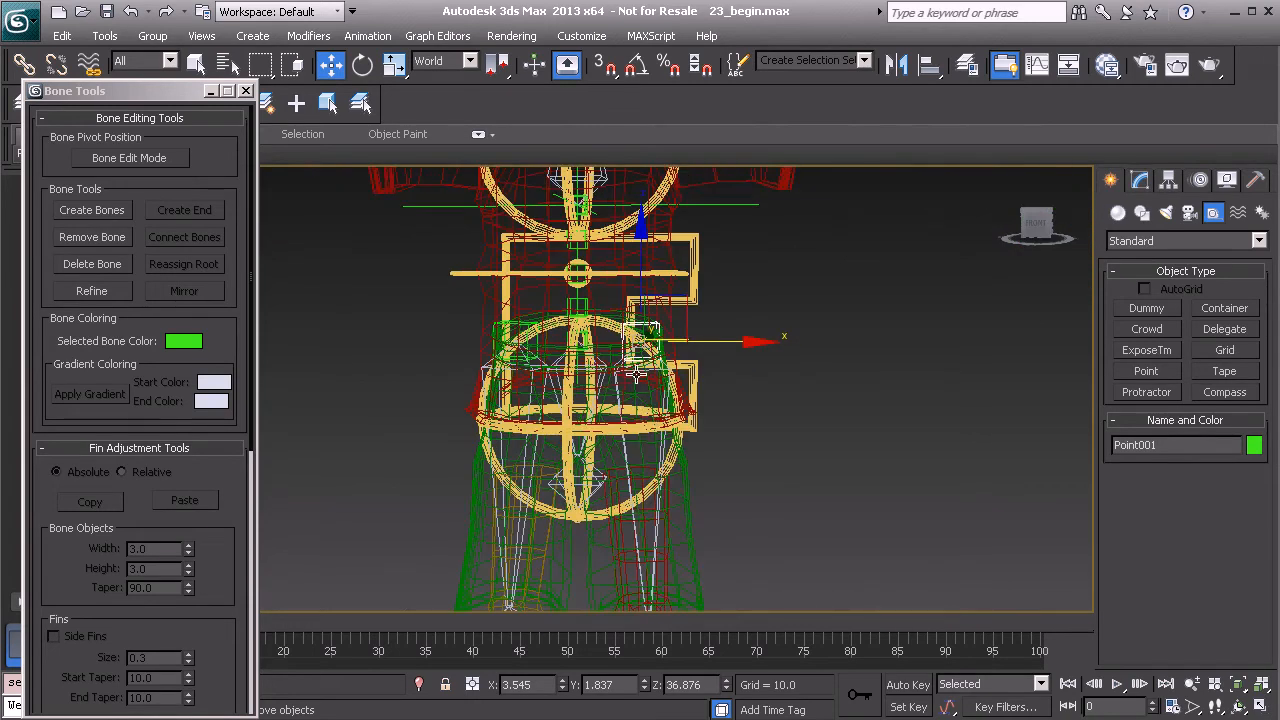
Step: Rename the left hip's Point helper as PtDrv_L_Thigh01, based on the left thigh bone's name
{"action": "scroll", "coordinate": [636, 373], "scroll_direction": "up", "scroll_amount": 3}
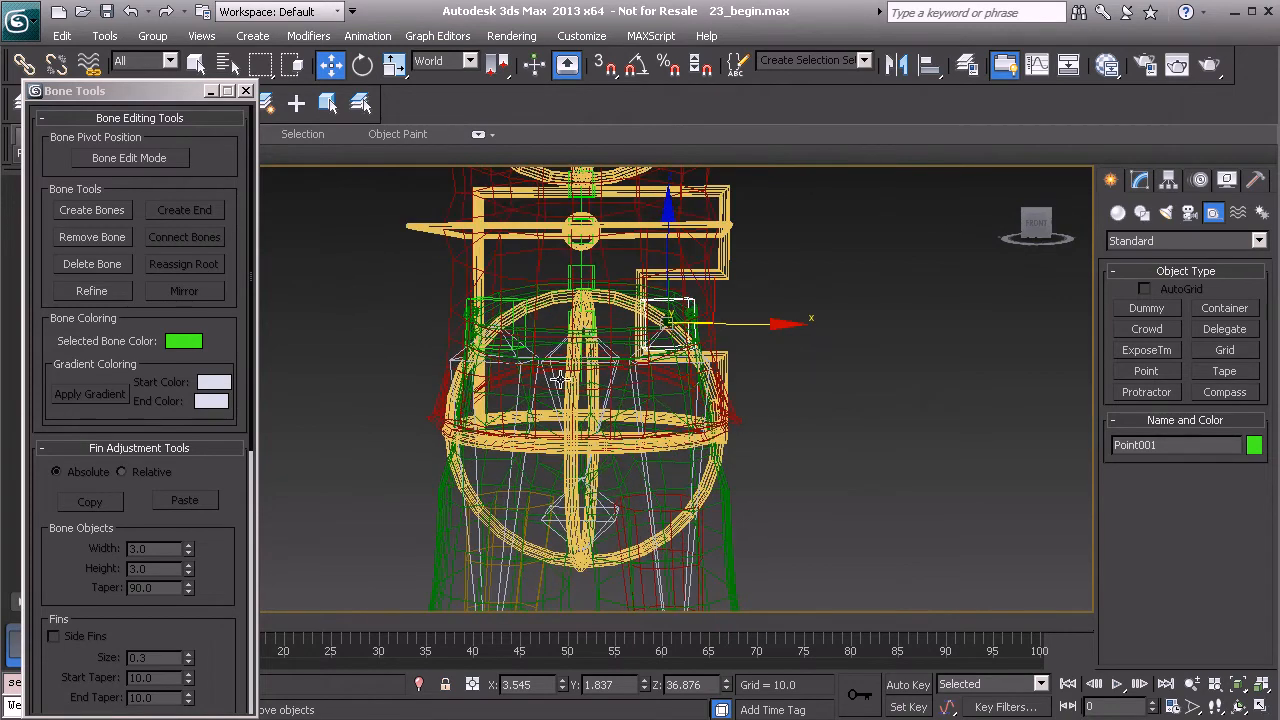
{"action": "left_click", "coordinate": [633, 398]}
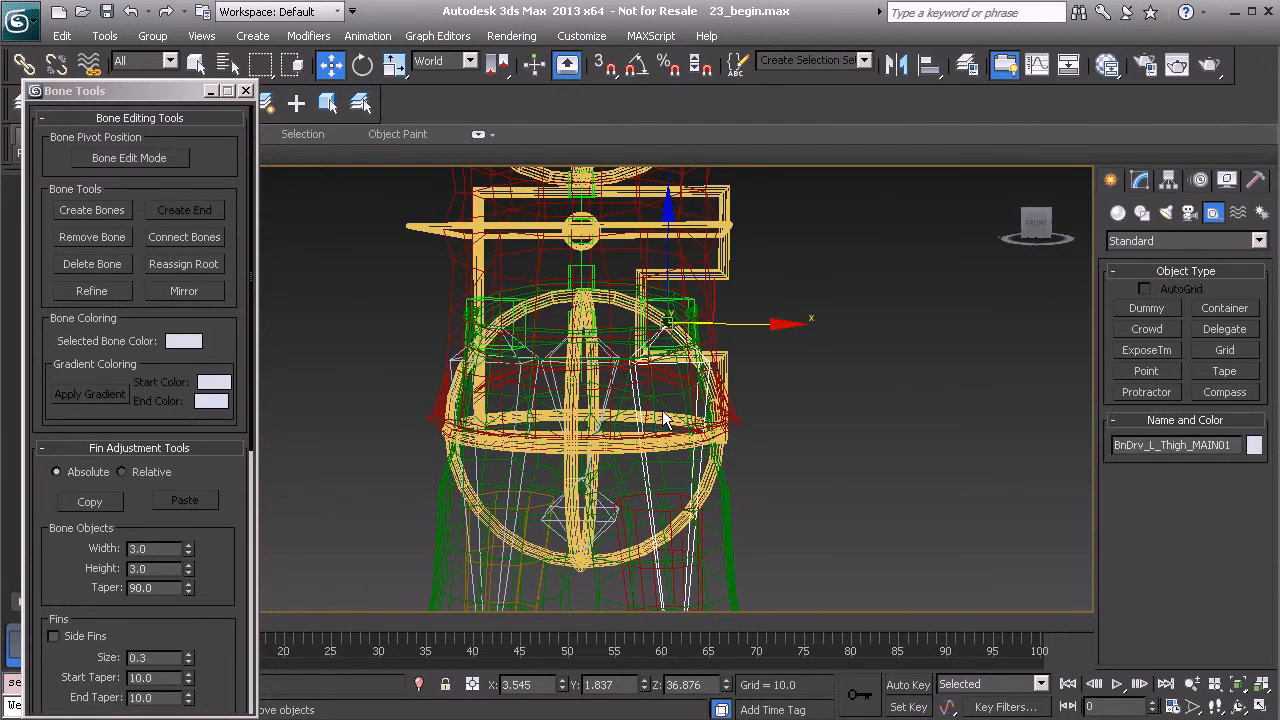
{"action": "left_click", "coordinate": [1153, 445]}
{"action": "key", "text": "ctrl+c"}
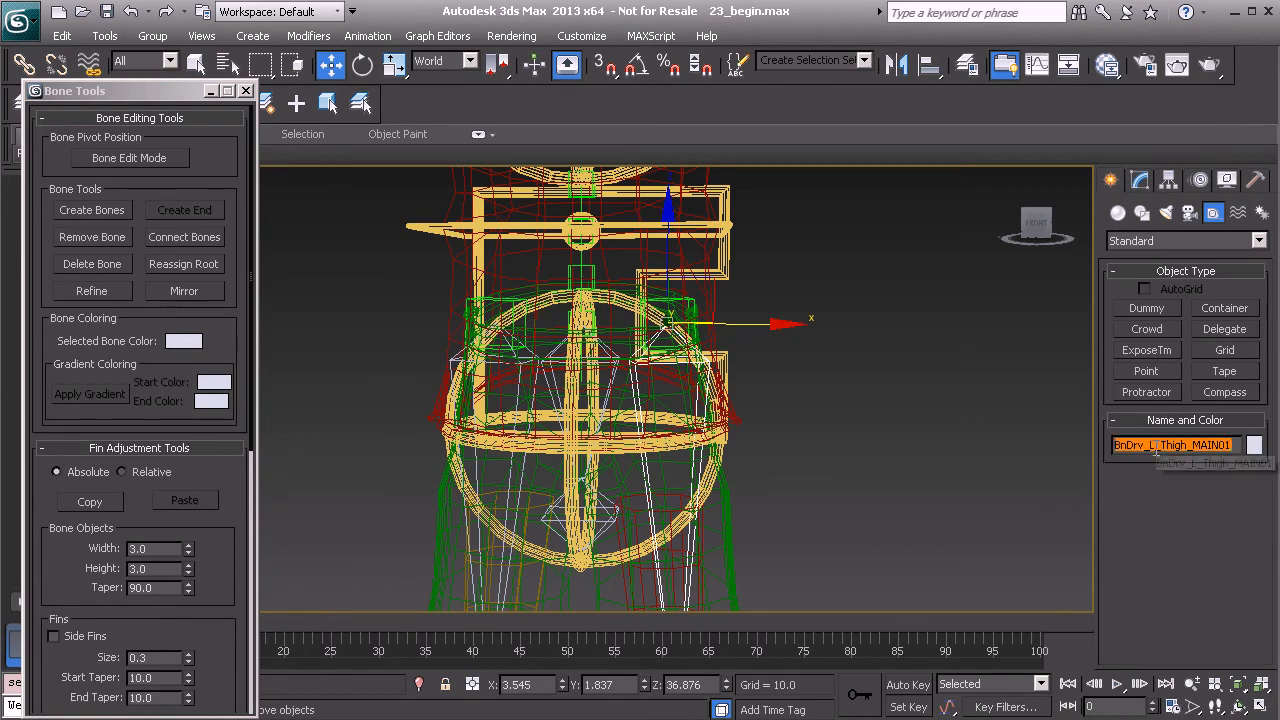
{"action": "left_click", "coordinate": [692, 305]}
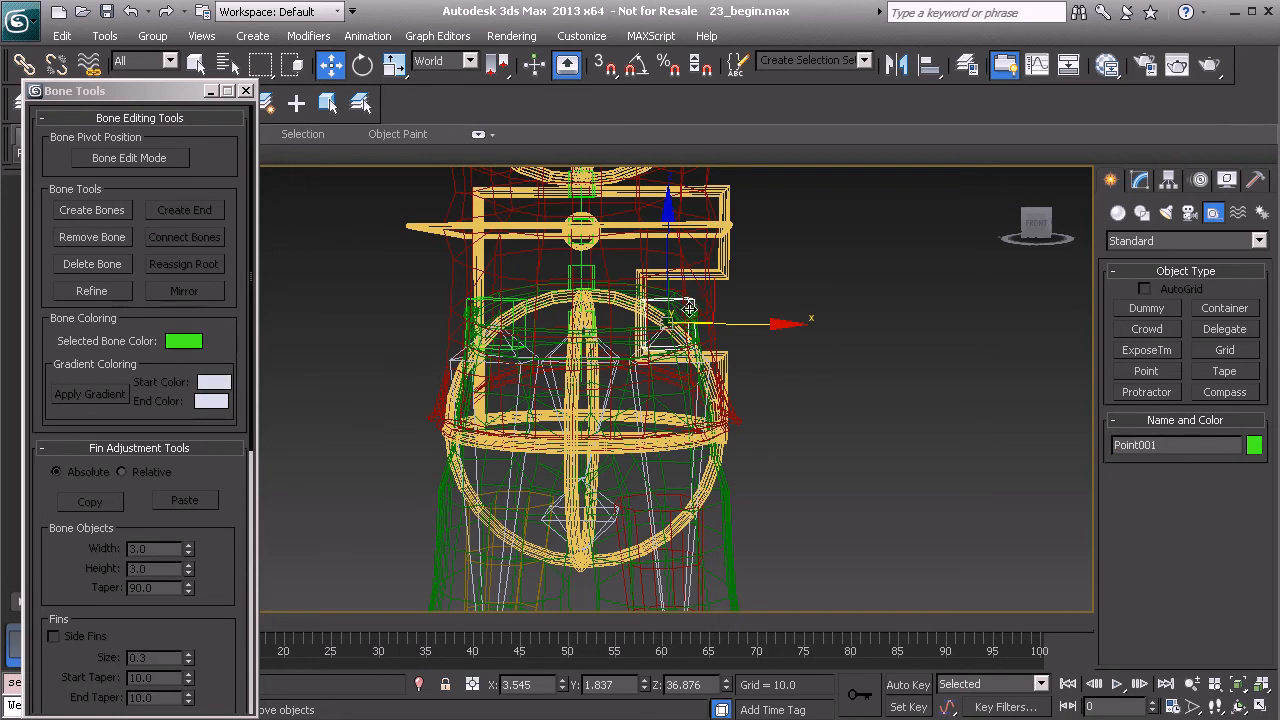
{"action": "left_click", "coordinate": [1117, 444]}
{"action": "key", "text": "ctrl+v"}
{"action": "type", "text": "Pt"}
{"action": "left_click_drag", "start_coordinate": [1190, 445], "coordinate": [1214, 461]}
{"action": "double_click", "coordinate": [1163, 447]}
Step: Reuse the left helper's name for the right hip's Point helper, renaming it as PtDrv_R_Thigh01
{"action": "key", "text": "ctrl+c"}
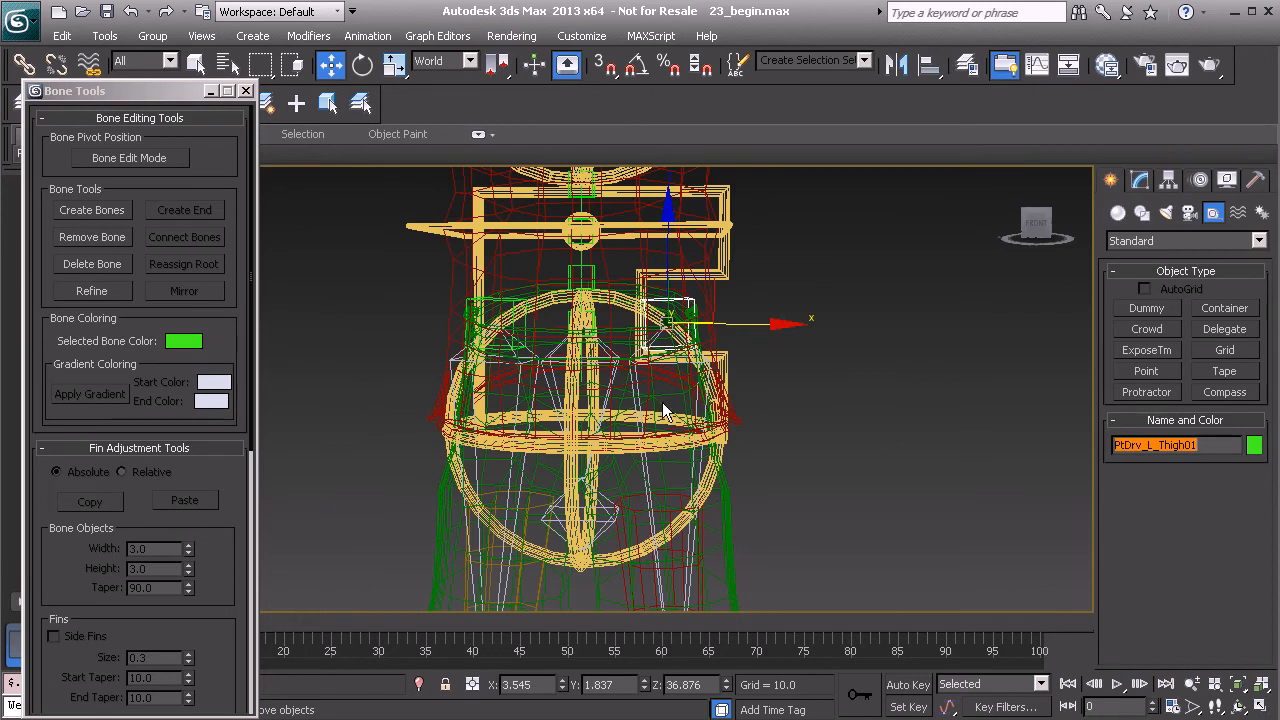
{"action": "left_click", "coordinate": [519, 300]}
{"action": "double_click", "coordinate": [1173, 447]}
{"action": "key", "text": "ctrl+v"}
{"action": "double_click", "coordinate": [1151, 446]}
{"action": "type", "text": "R"}
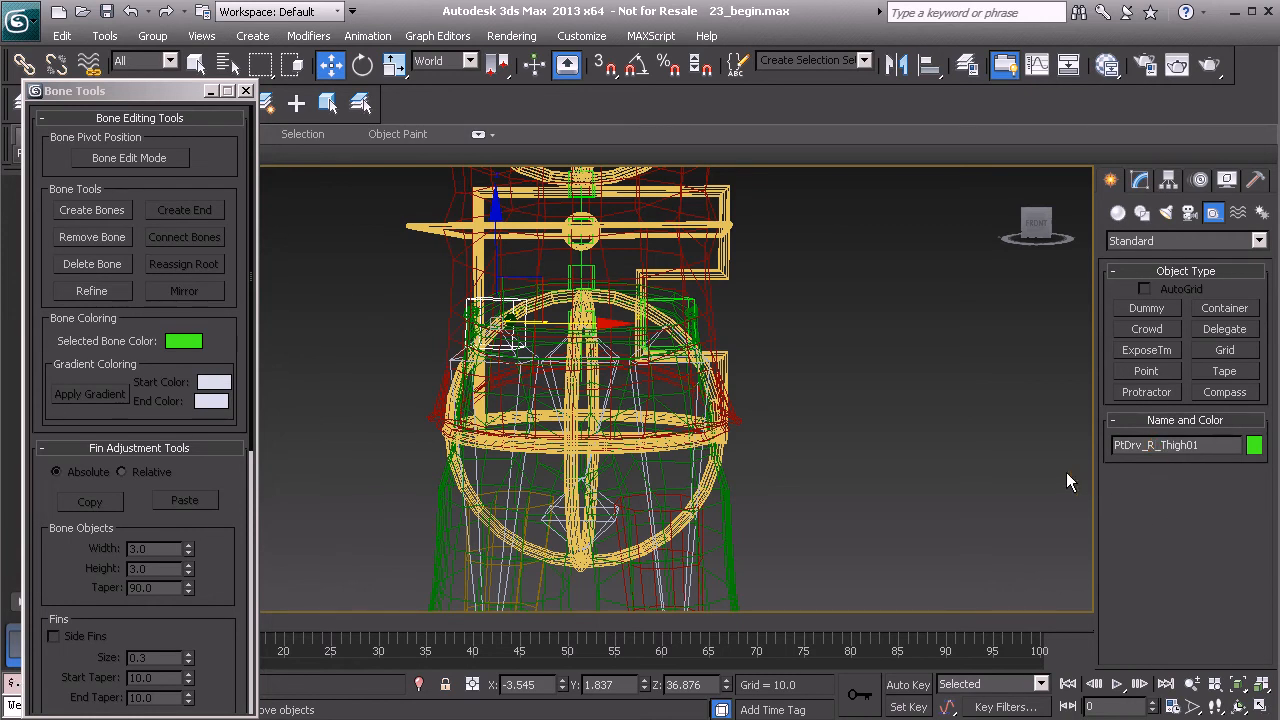
Step: Link the left thigh bone to PtDrv_L_Thigh01, and link that helper to the pelvis bone
{"action": "middle_click_drag", "start_coordinate": [880, 467], "coordinate": [719, 365], "text": "alt"}
{"action": "left_click", "coordinate": [643, 343]}
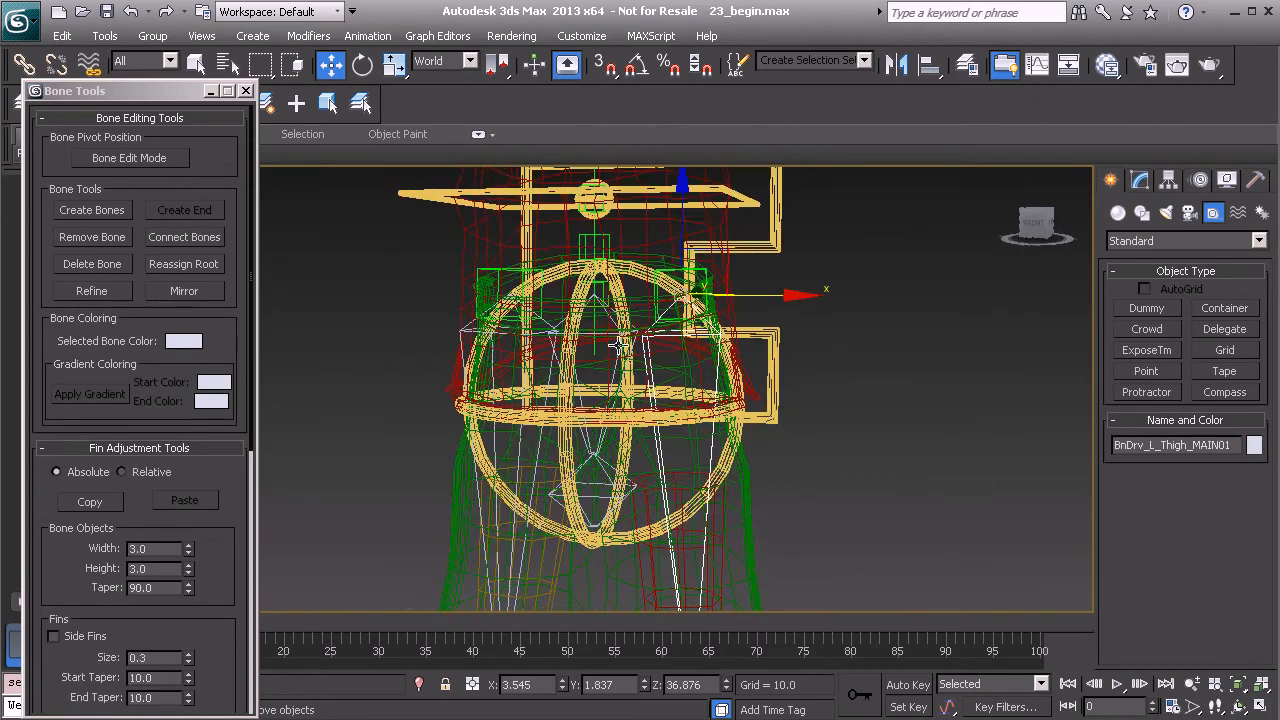
{"action": "left_click", "coordinate": [25, 70]}
{"action": "scroll", "coordinate": [716, 336], "scroll_direction": "up", "scroll_amount": 4}
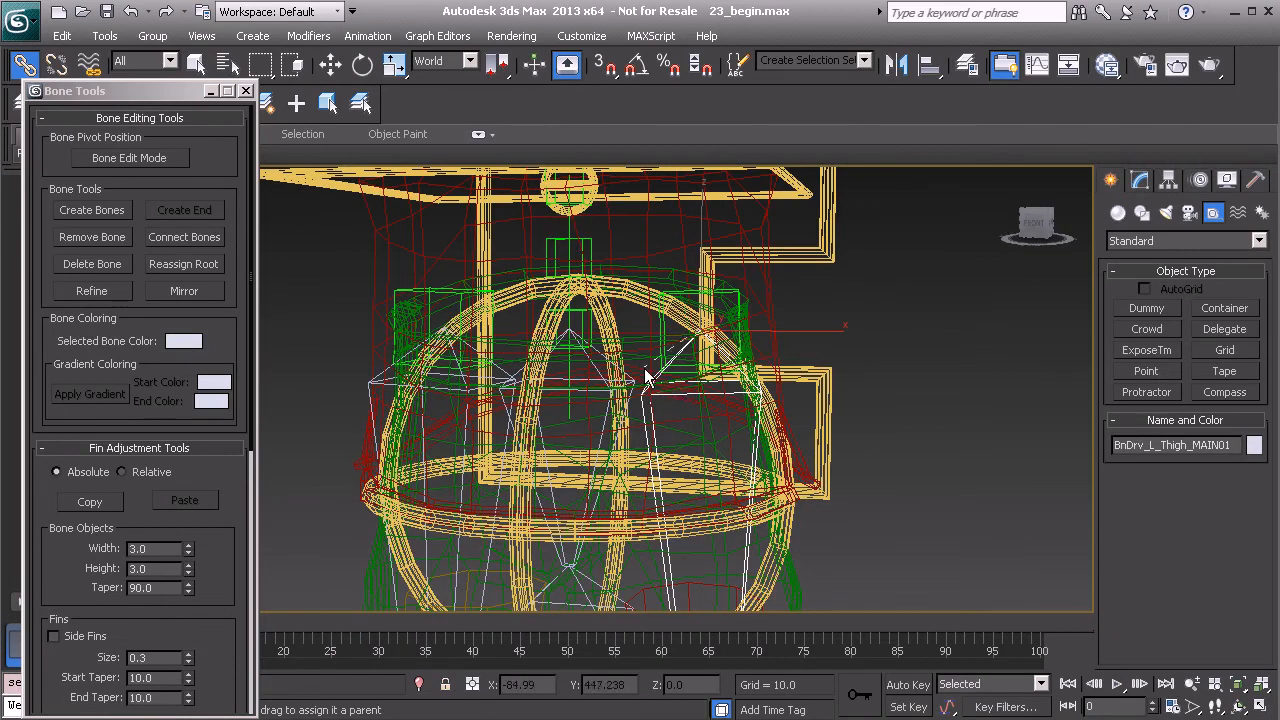
{"action": "left_click", "coordinate": [660, 340]}
{"action": "left_click_drag", "start_coordinate": [660, 340], "coordinate": [593, 364]}
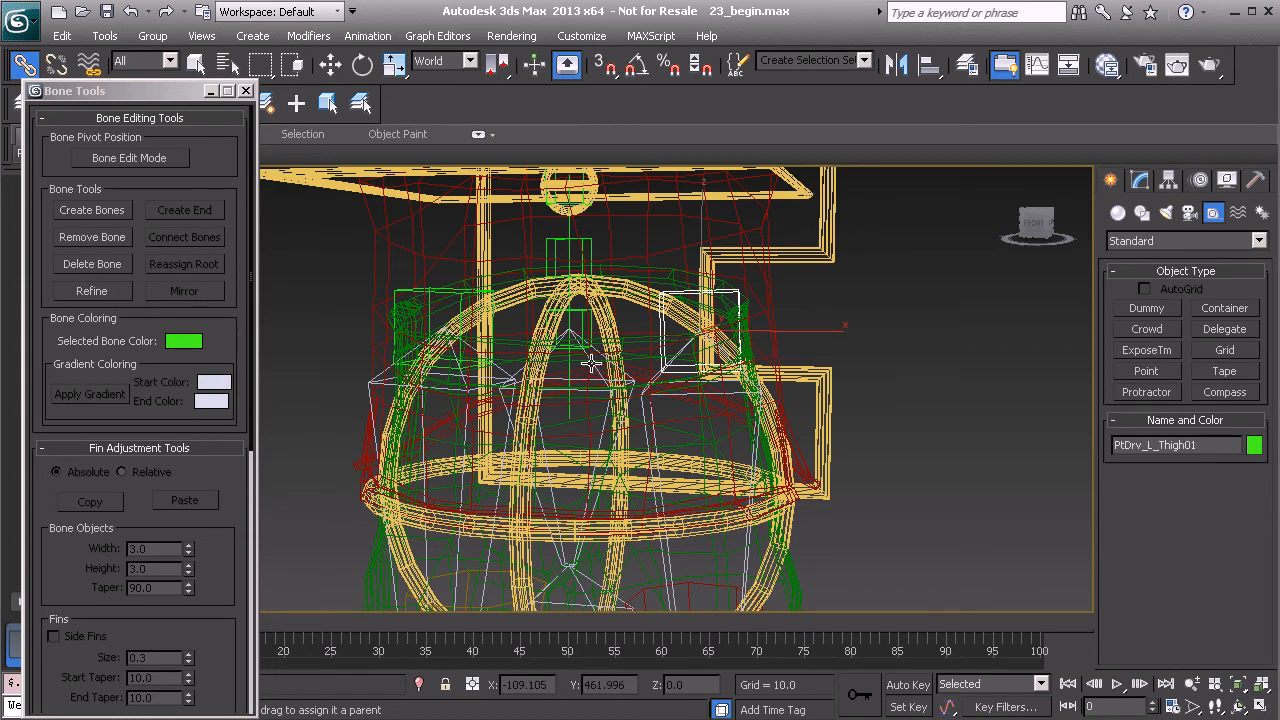
Step: Select the whole left leg bone chain and freeze its transforms
{"action": "left_click", "coordinate": [683, 392]}
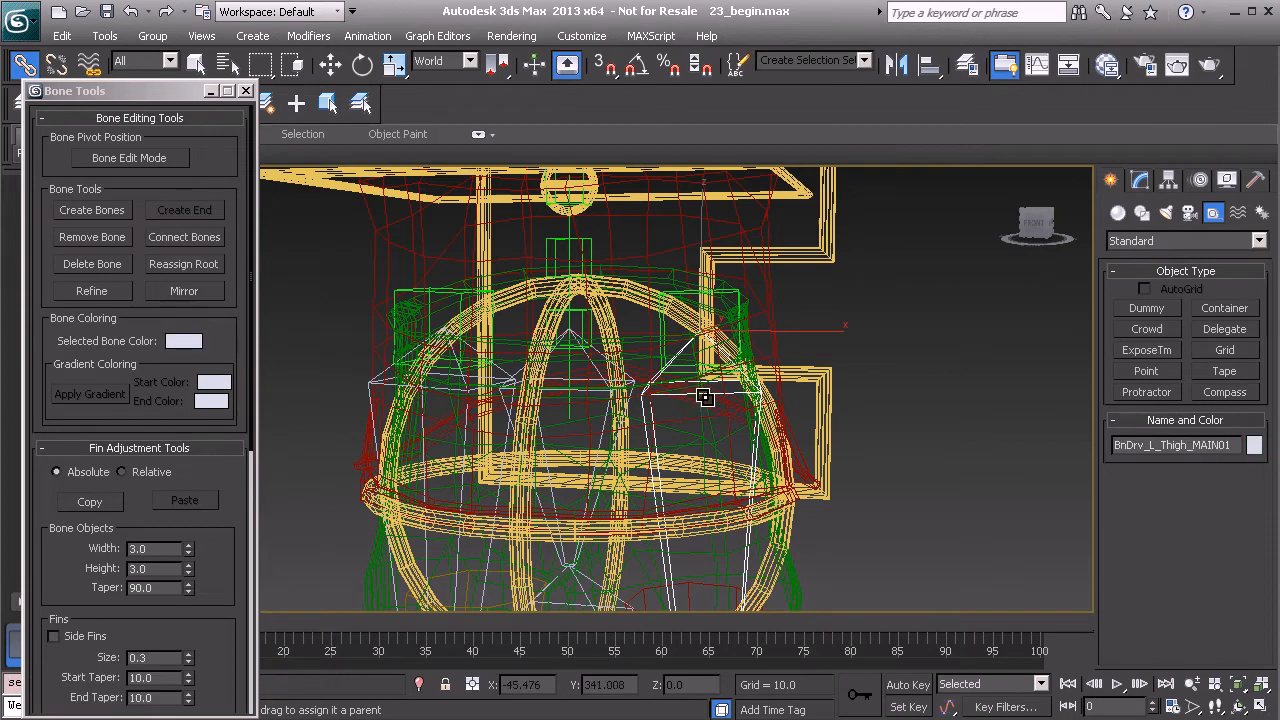
{"action": "scroll", "coordinate": [698, 402], "scroll_direction": "down", "scroll_amount": 3}
{"action": "double_click", "coordinate": [658, 392]}
{"action": "middle_click_drag", "start_coordinate": [710, 446], "coordinate": [750, 287]}
{"action": "scroll", "coordinate": [749, 292], "scroll_direction": "down", "scroll_amount": 3}
{"action": "middle_click_drag", "start_coordinate": [710, 490], "coordinate": [723, 358]}
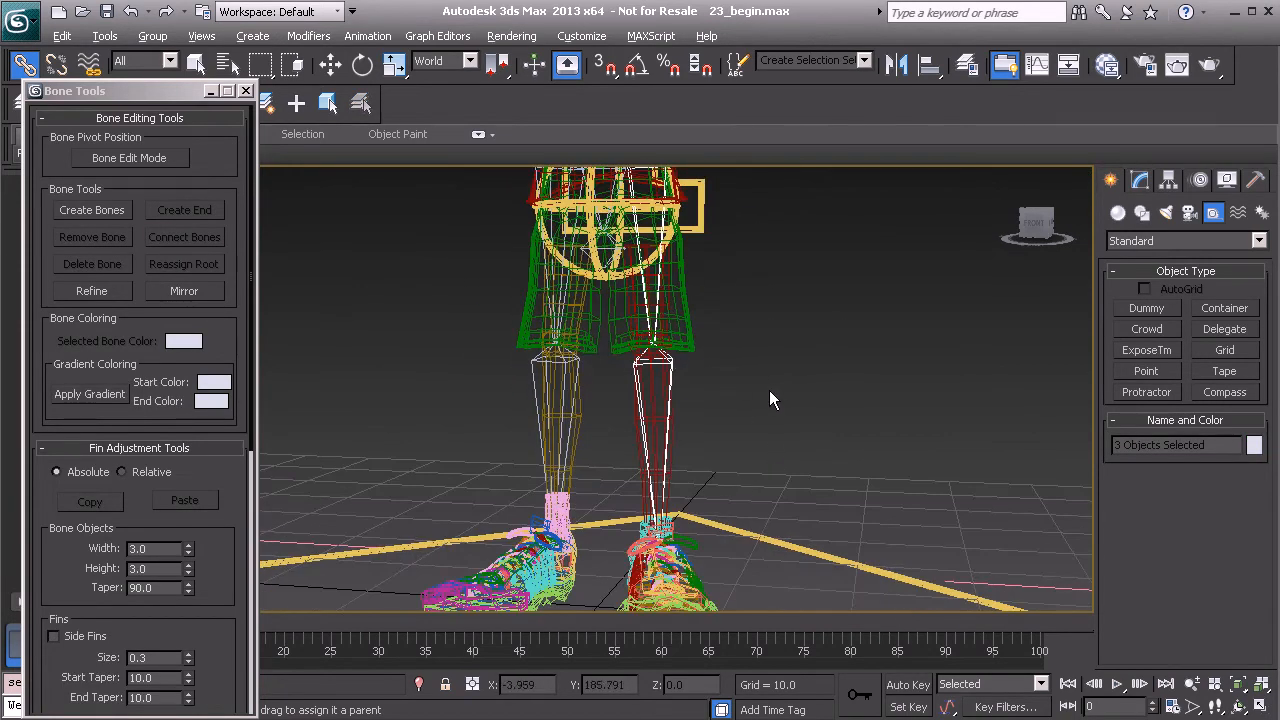
{"action": "right_click", "coordinate": [768, 394]}
{"action": "left_click", "coordinate": [720, 312]}
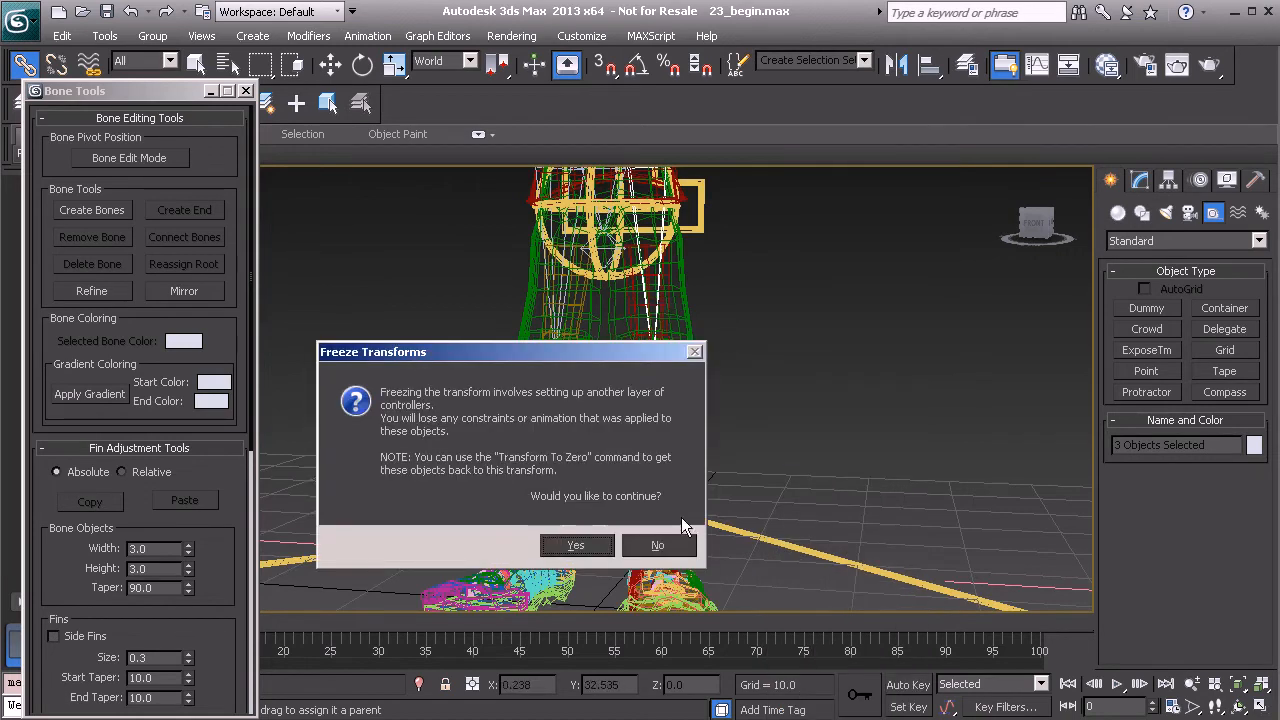
{"action": "left_click", "coordinate": [582, 545]}
Step: Link the mirrored right thigh bone to PtDrv_R_Thigh01, and link that helper to the pelvis bone
{"action": "middle_click_drag", "start_coordinate": [579, 374], "coordinate": [561, 537]}
{"action": "scroll", "coordinate": [518, 453], "scroll_direction": "up", "scroll_amount": 5}
{"action": "mouse_move", "coordinate": [593, 447]}
{"action": "middle_mouse_down"}
{"action": "mouse_move", "coordinate": [607, 484]}
{"action": "mouse_move", "coordinate": [598, 472]}
{"action": "middle_mouse_up"}
{"action": "left_click", "coordinate": [628, 456]}
{"action": "scroll", "coordinate": [606, 471], "scroll_direction": "up", "scroll_amount": 3}
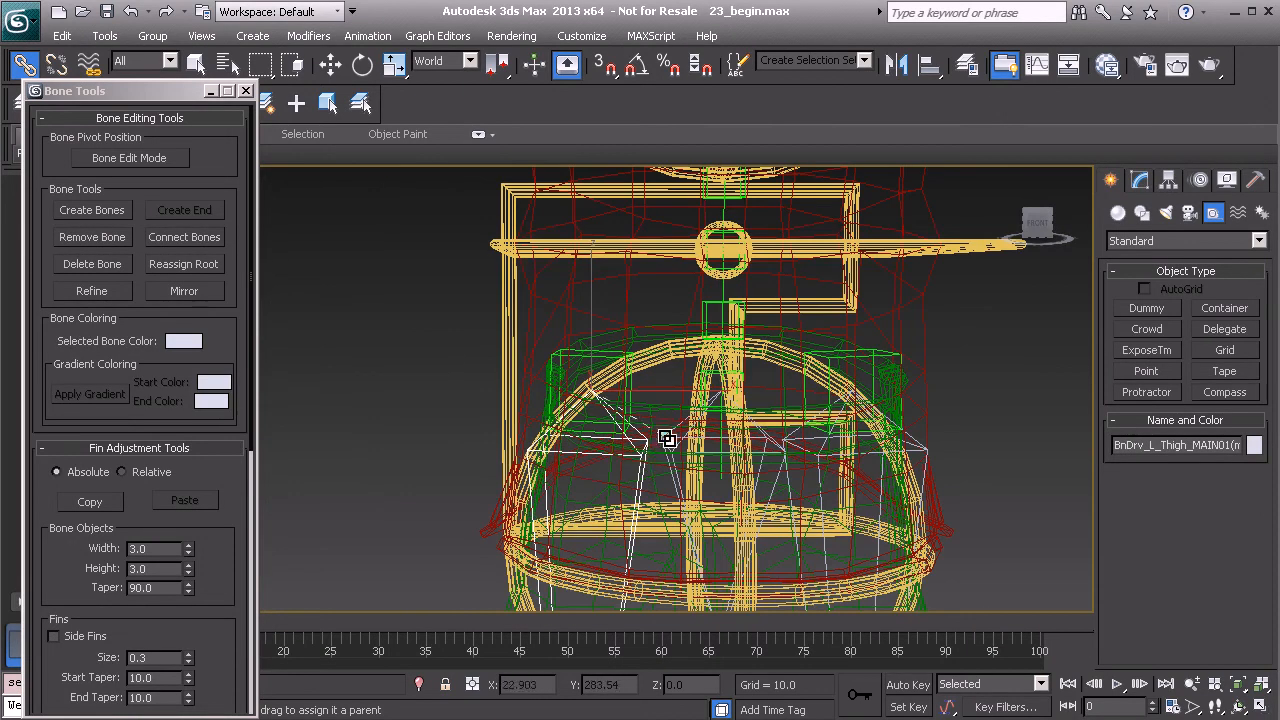
{"action": "left_click", "coordinate": [628, 401]}
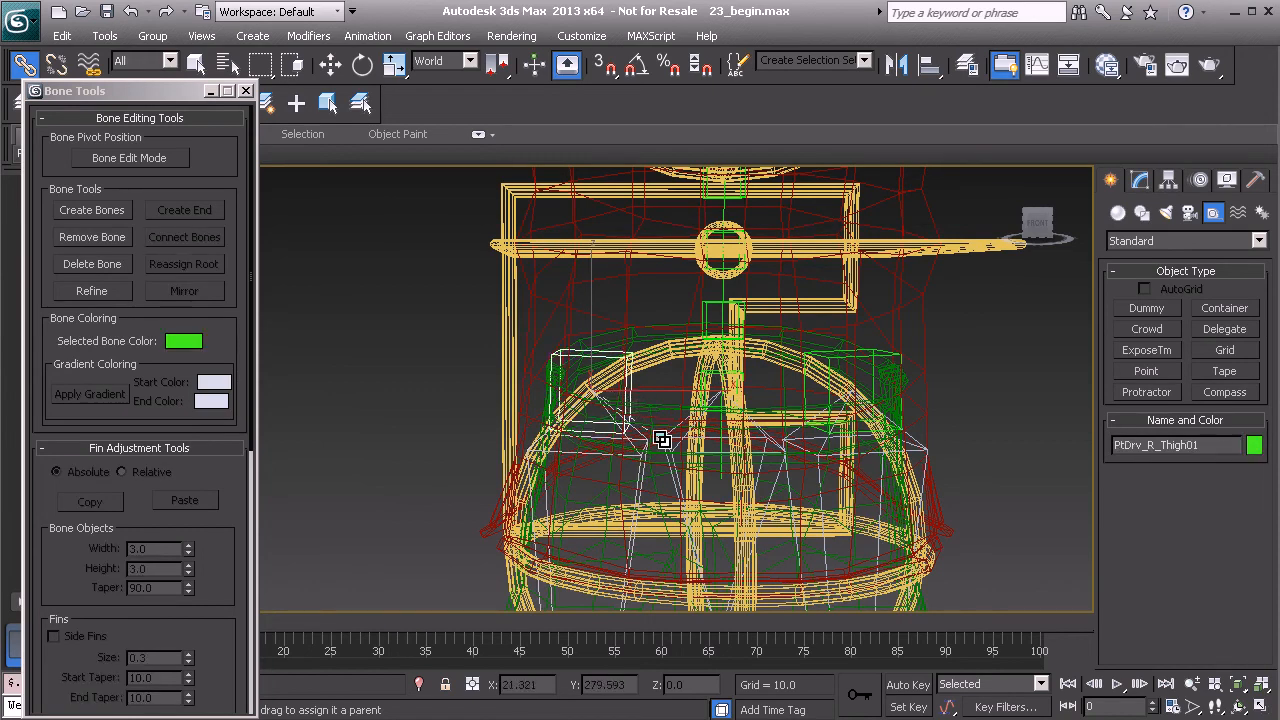
{"action": "middle_click_drag", "start_coordinate": [660, 441], "coordinate": [657, 415]}
{"action": "left_click", "coordinate": [624, 403]}
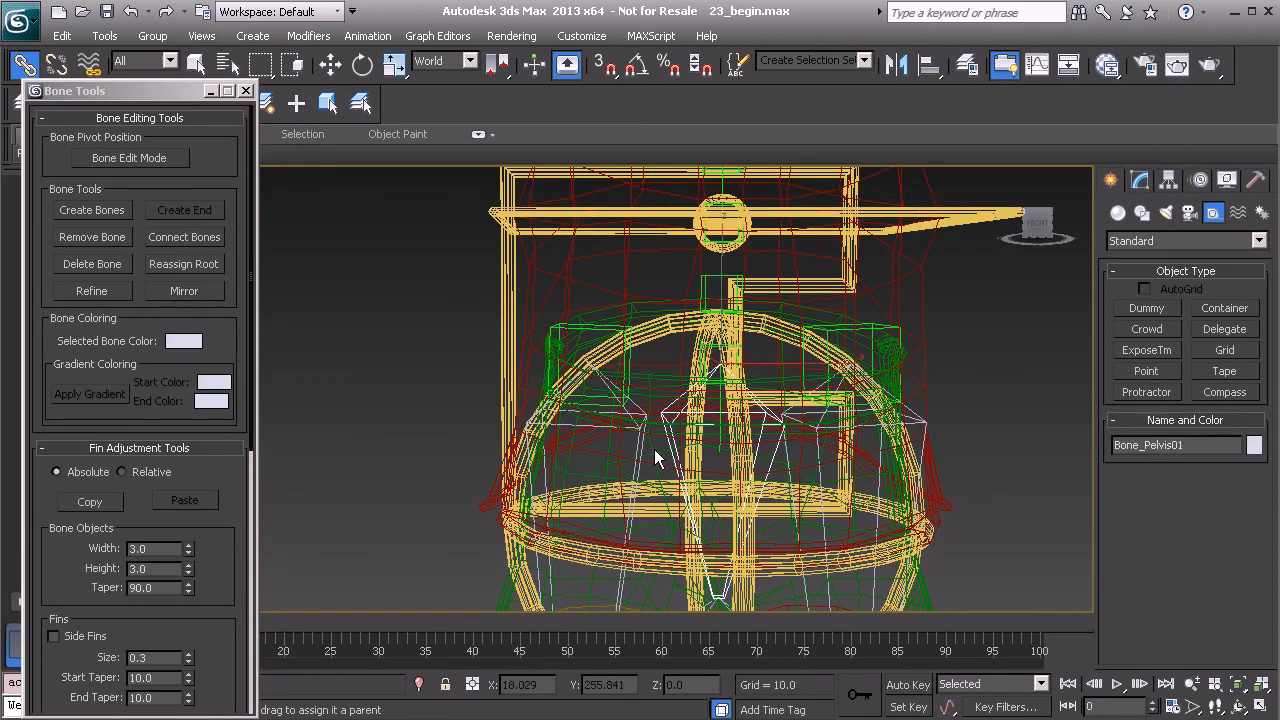
Step: Select the whole right leg bone chain and freeze its transforms
{"action": "left_click", "coordinate": [634, 443]}
{"action": "scroll", "coordinate": [636, 445], "scroll_direction": "down", "scroll_amount": 3}
{"action": "scroll", "coordinate": [634, 447], "scroll_direction": "down", "scroll_amount": 1}
{"action": "middle_click_drag", "start_coordinate": [622, 470], "coordinate": [622, 368]}
{"action": "double_click", "coordinate": [609, 322]}
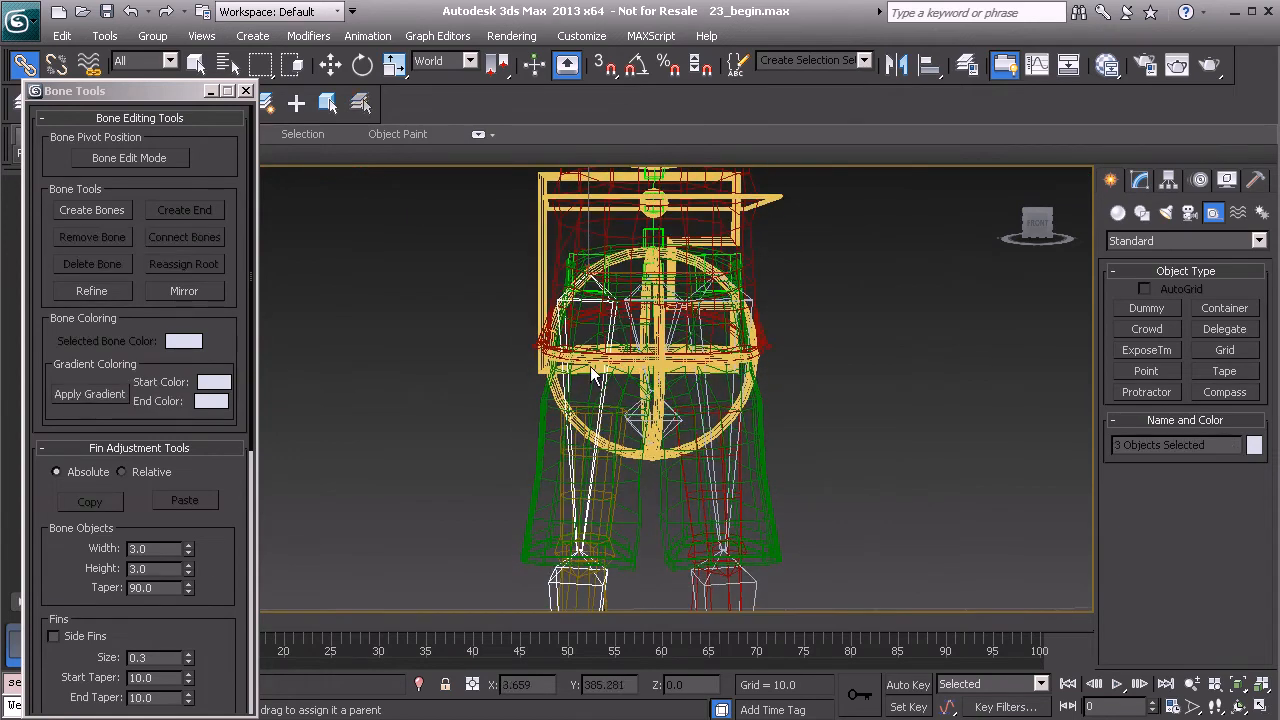
{"action": "middle_click_drag", "start_coordinate": [524, 417], "coordinate": [584, 336]}
{"action": "scroll", "coordinate": [557, 388], "scroll_direction": "down", "scroll_amount": 3}
{"action": "middle_click_drag", "start_coordinate": [557, 388], "coordinate": [549, 317]}
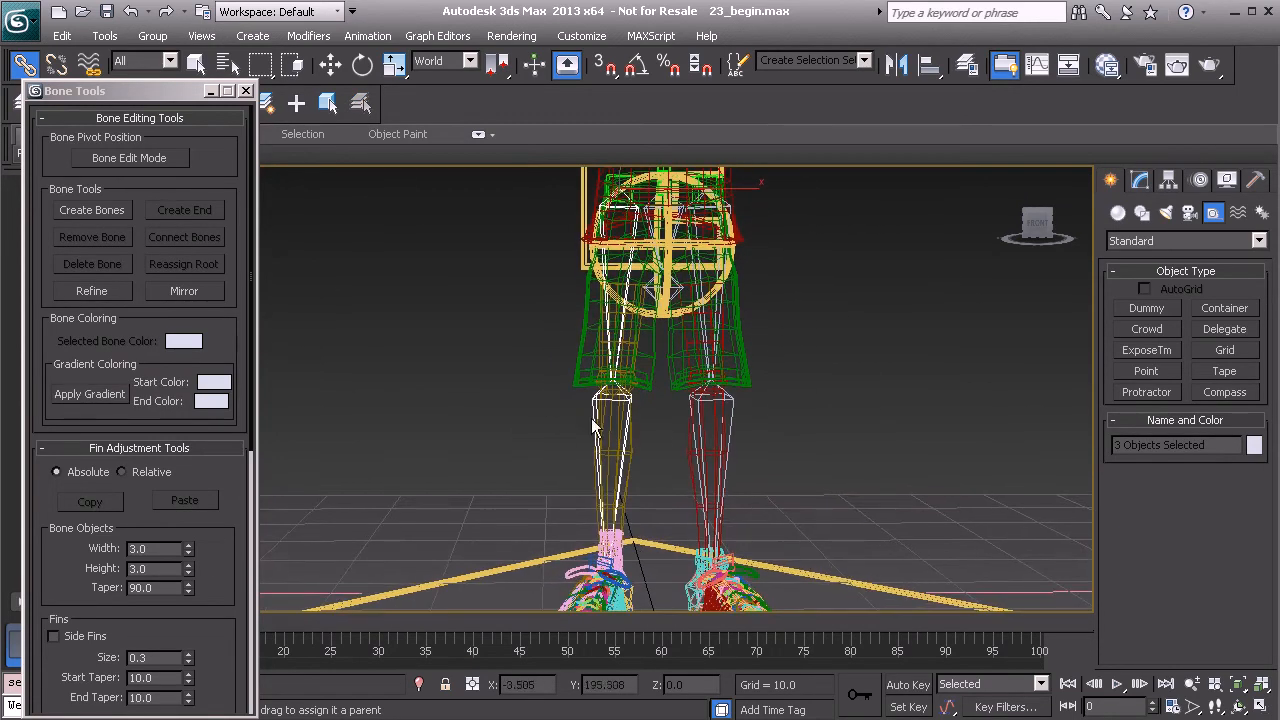
{"action": "right_click", "coordinate": [457, 298], "text": "alt"}
{"action": "left_click", "coordinate": [417, 220]}
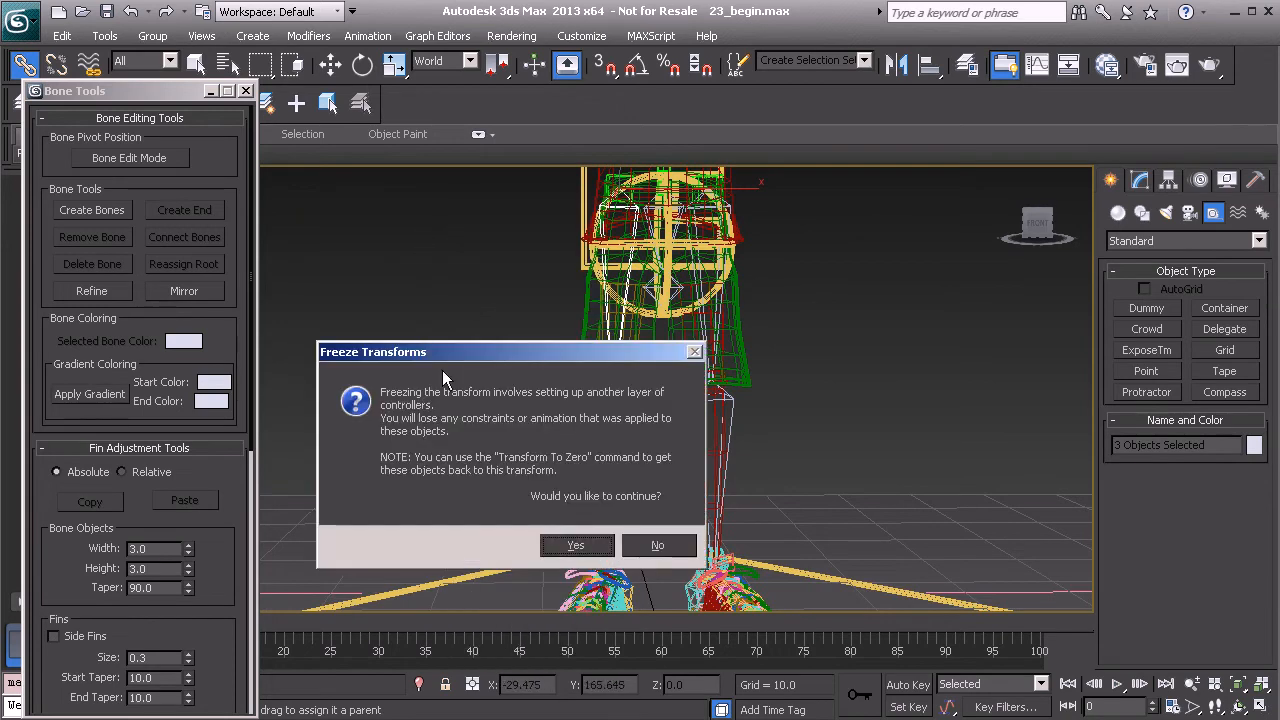
{"action": "left_click", "coordinate": [570, 545]}
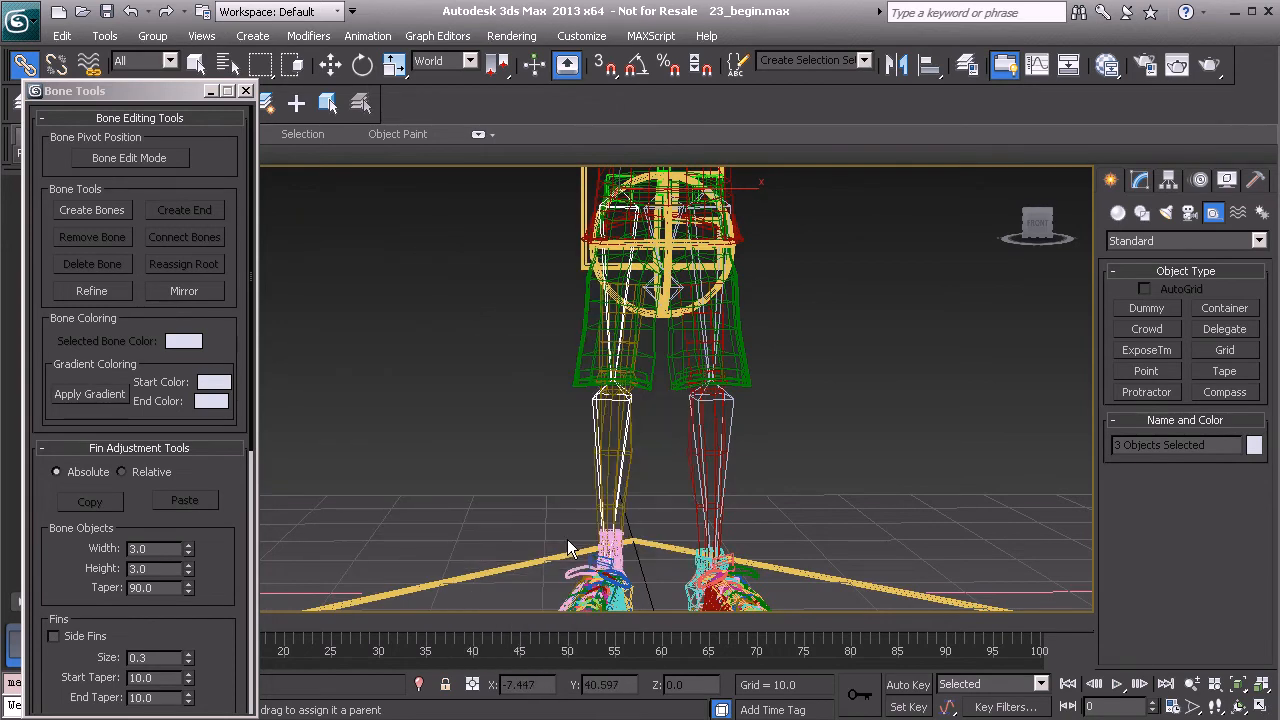
Step: Test-rotate the pelvis control to check the leg links, undo the rotation and clear the selection
{"action": "middle_click_drag", "start_coordinate": [687, 405], "coordinate": [672, 521]}
{"action": "middle_click_drag", "start_coordinate": [759, 381], "coordinate": [600, 402], "text": "alt"}
{"action": "left_click", "coordinate": [697, 380]}
{"action": "middle_click_drag", "start_coordinate": [697, 380], "coordinate": [640, 330], "text": "alt"}
{"action": "key", "text": "e"}
{"action": "left_click_drag", "start_coordinate": [593, 261], "coordinate": [612, 220]}
{"action": "key", "text": "ctrl+z"}
{"action": "left_click", "coordinate": [835, 485]}
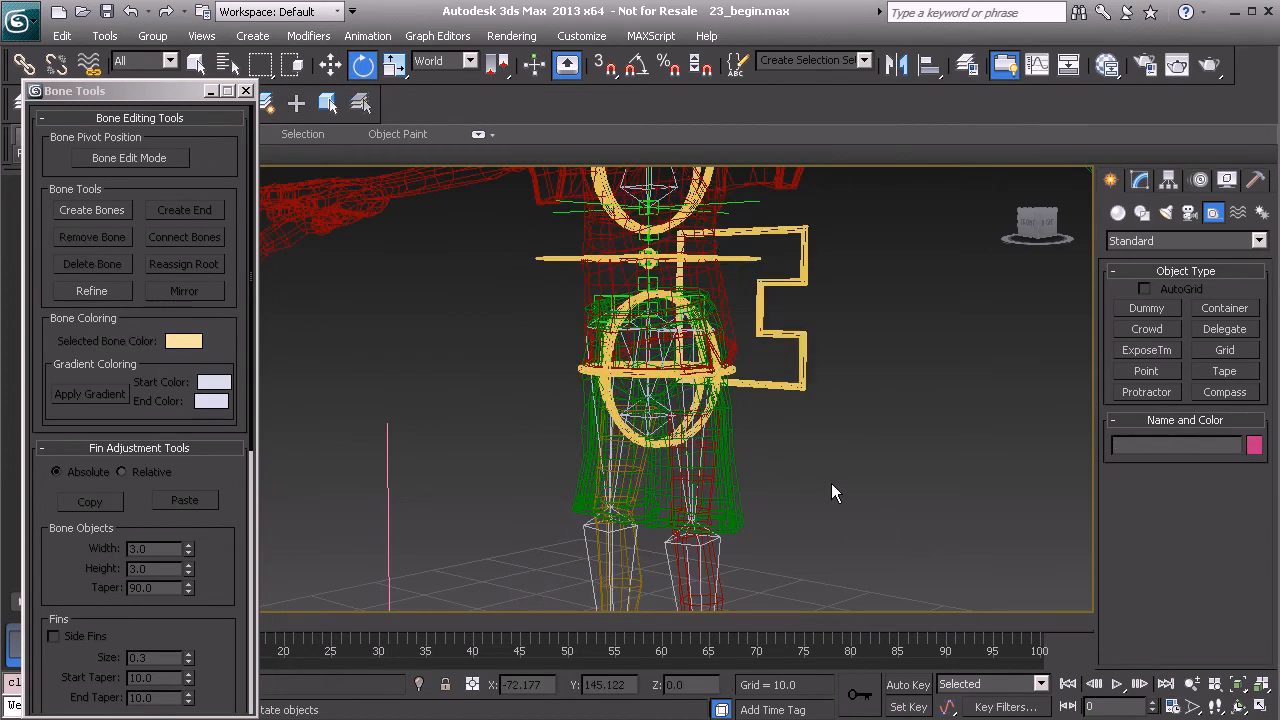
Step: Rename the mirrored thigh bone as BnDrv_R_Thigh_MAIN01, removing the (mirrored) suffix
{"action": "middle_click_drag", "start_coordinate": [720, 430], "coordinate": [630, 428], "text": "alt"}
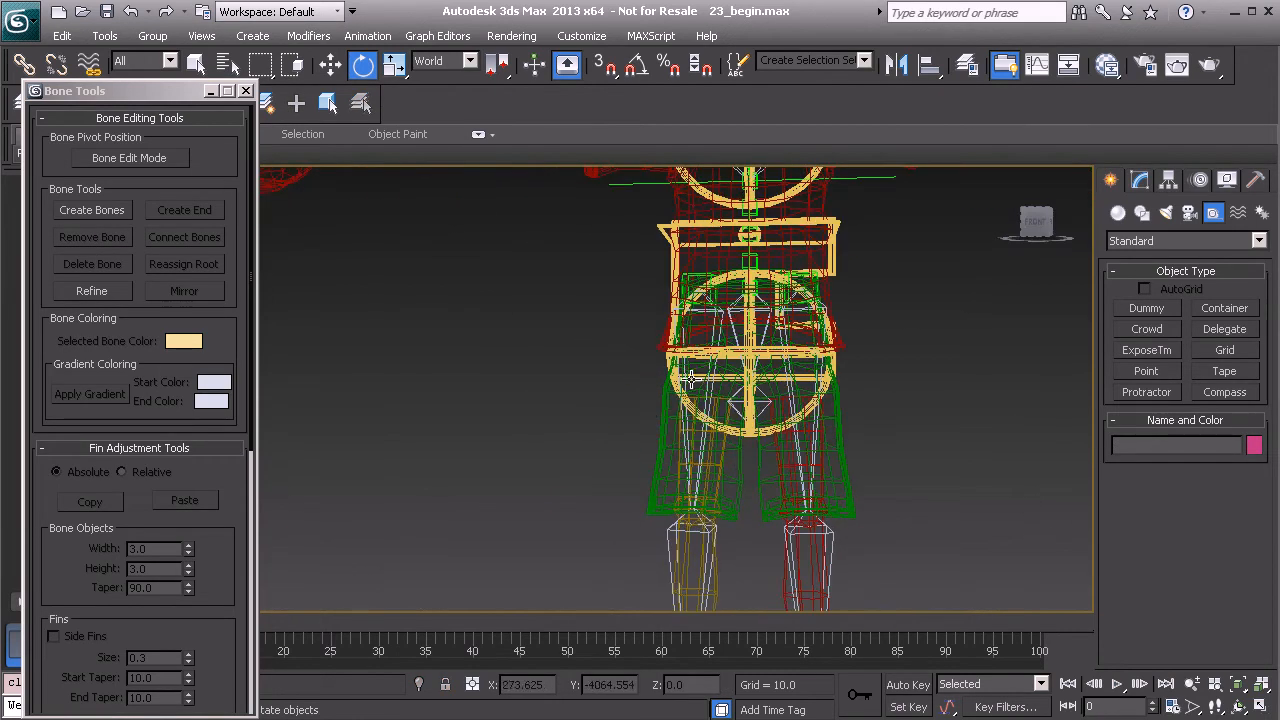
{"action": "left_click", "coordinate": [692, 459]}
{"action": "middle_click_drag", "start_coordinate": [798, 514], "coordinate": [751, 510]}
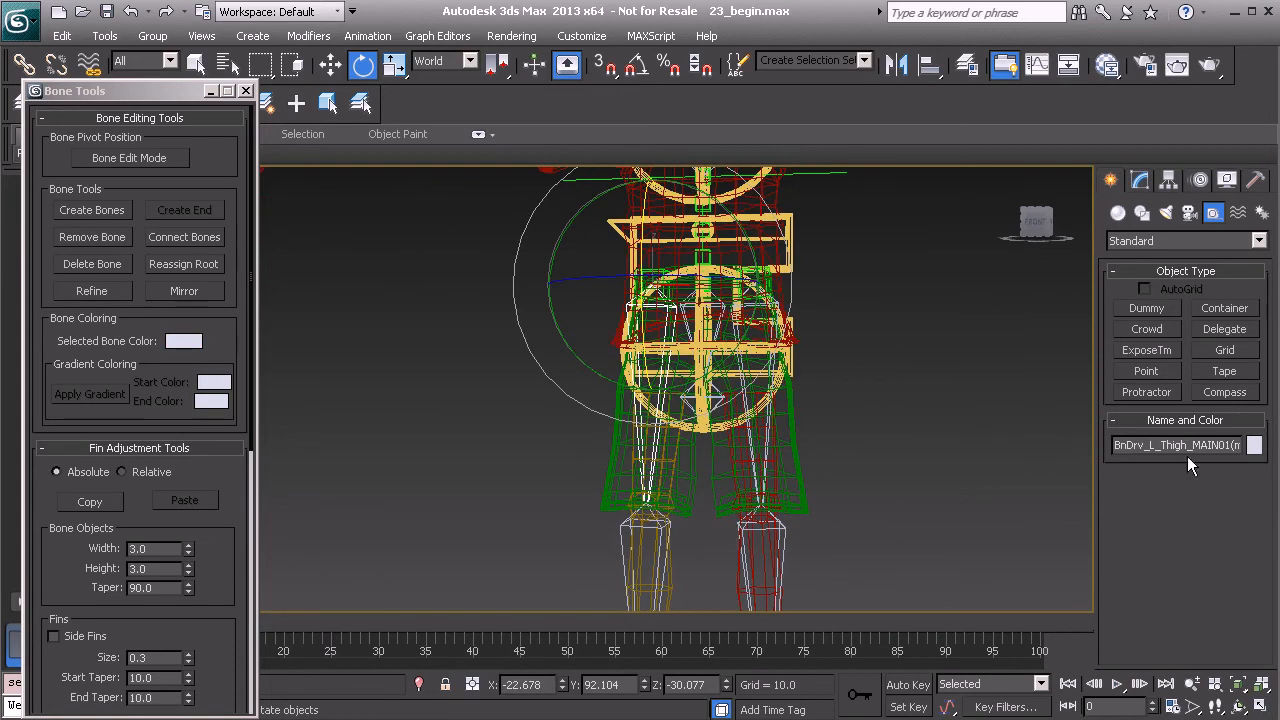
{"action": "left_click_drag", "start_coordinate": [1149, 445], "coordinate": [1156, 446]}
{"action": "type", "text": "R"}
{"action": "left_click_drag", "start_coordinate": [1233, 445], "coordinate": [1255, 445]}
{"action": "left_click", "coordinate": [1203, 445]}
{"action": "left_click_drag", "start_coordinate": [1195, 445], "coordinate": [1241, 446]}
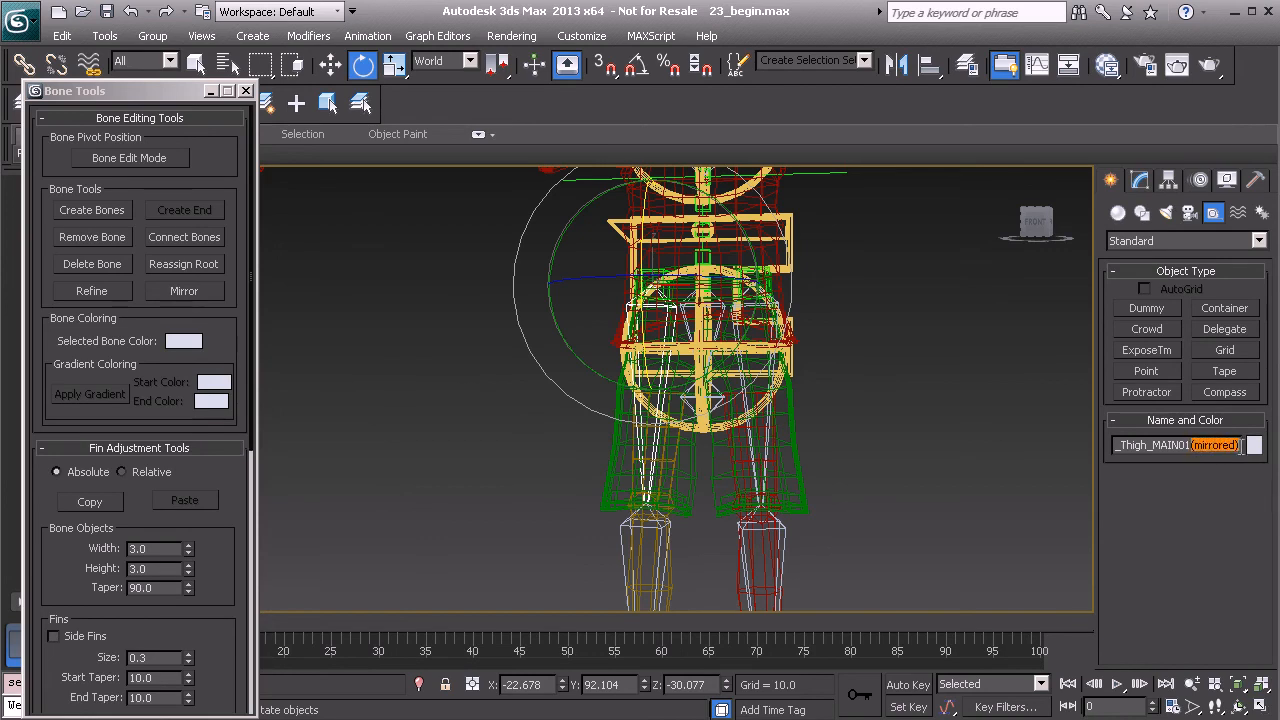
{"action": "key", "text": "Delete"}
Step: Select both hip Point helpers together with all the leg bones linked below them
{"action": "middle_click_drag", "start_coordinate": [680, 478], "coordinate": [649, 523]}
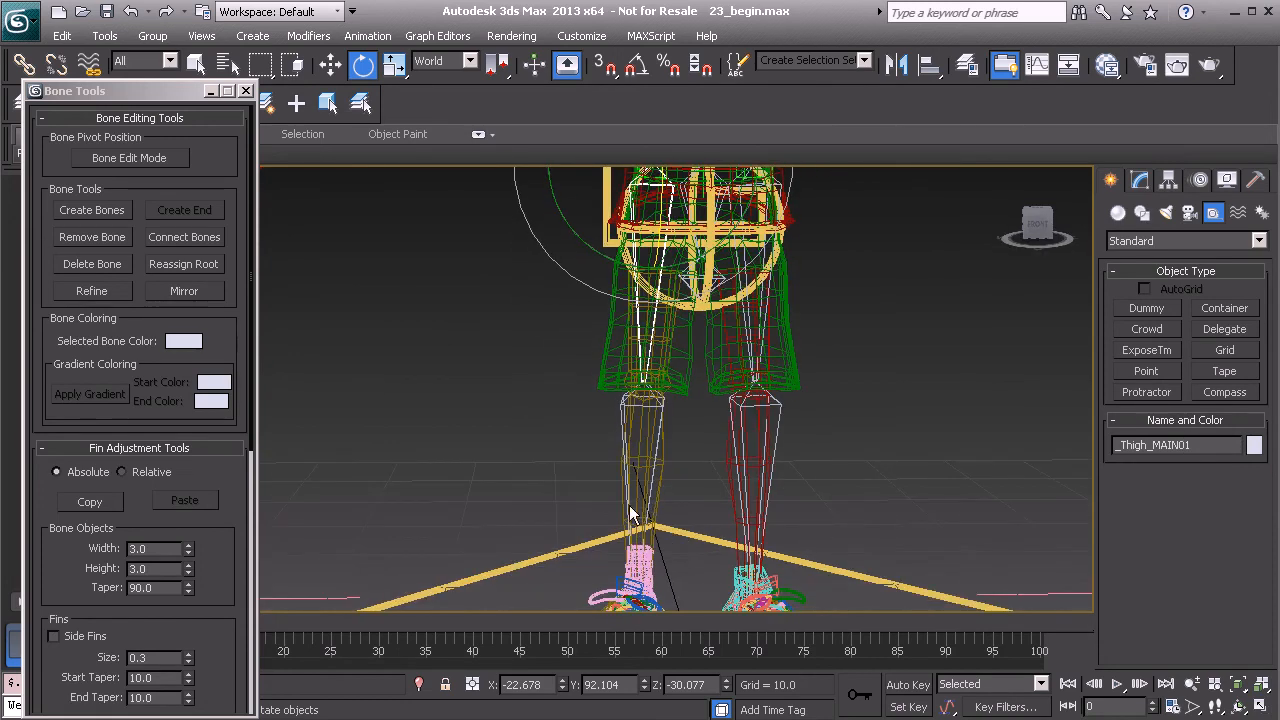
{"action": "middle_click_drag", "start_coordinate": [708, 442], "coordinate": [709, 514]}
{"action": "middle_click_drag", "start_coordinate": [735, 400], "coordinate": [732, 490]}
{"action": "middle_click_drag", "start_coordinate": [735, 420], "coordinate": [738, 382], "text": "alt"}
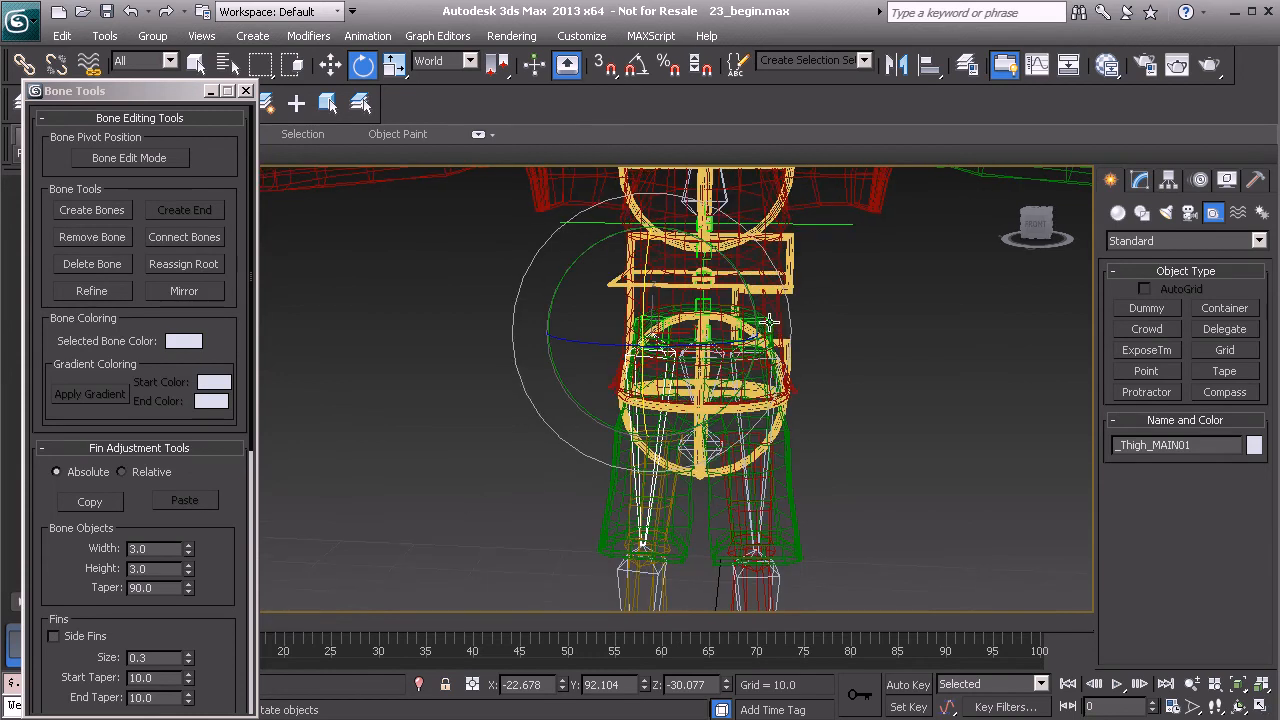
{"action": "left_click", "coordinate": [645, 333]}
{"action": "left_click", "coordinate": [640, 317], "text": "ctrl"}
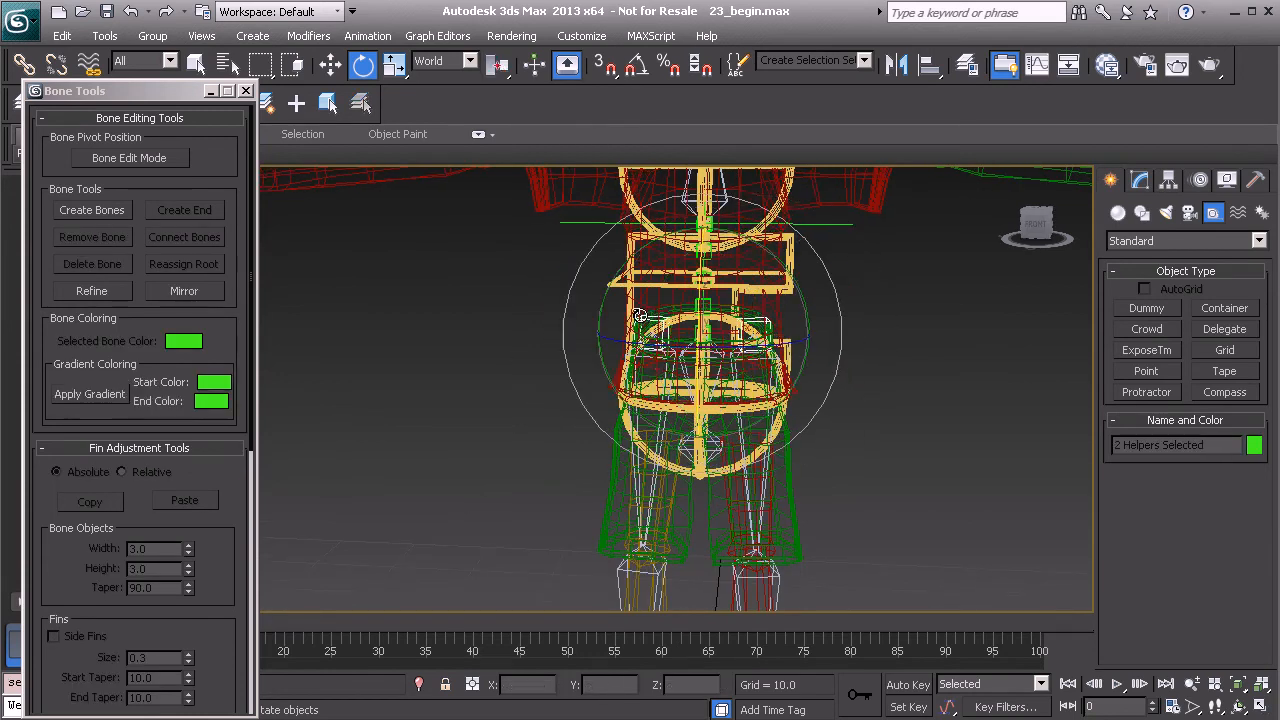
{"action": "scroll", "coordinate": [700, 382], "scroll_direction": "down", "scroll_amount": 3}
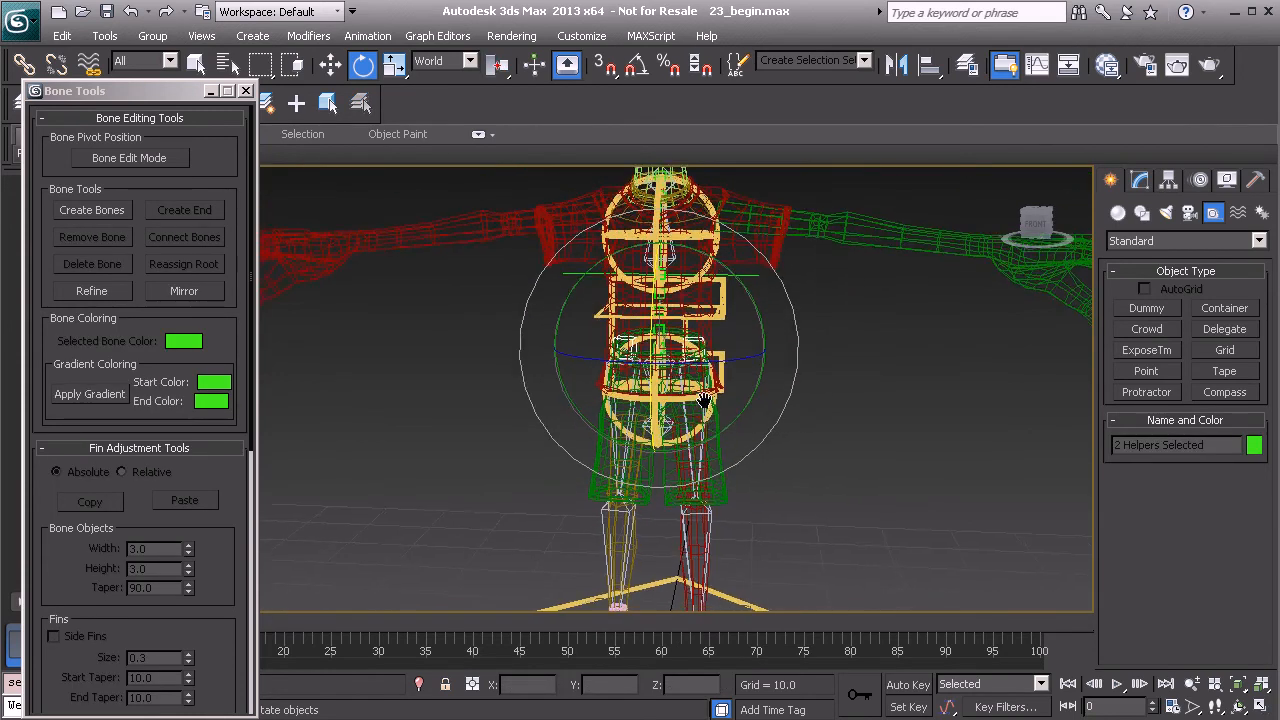
{"action": "middle_click_drag", "start_coordinate": [706, 418], "coordinate": [707, 362]}
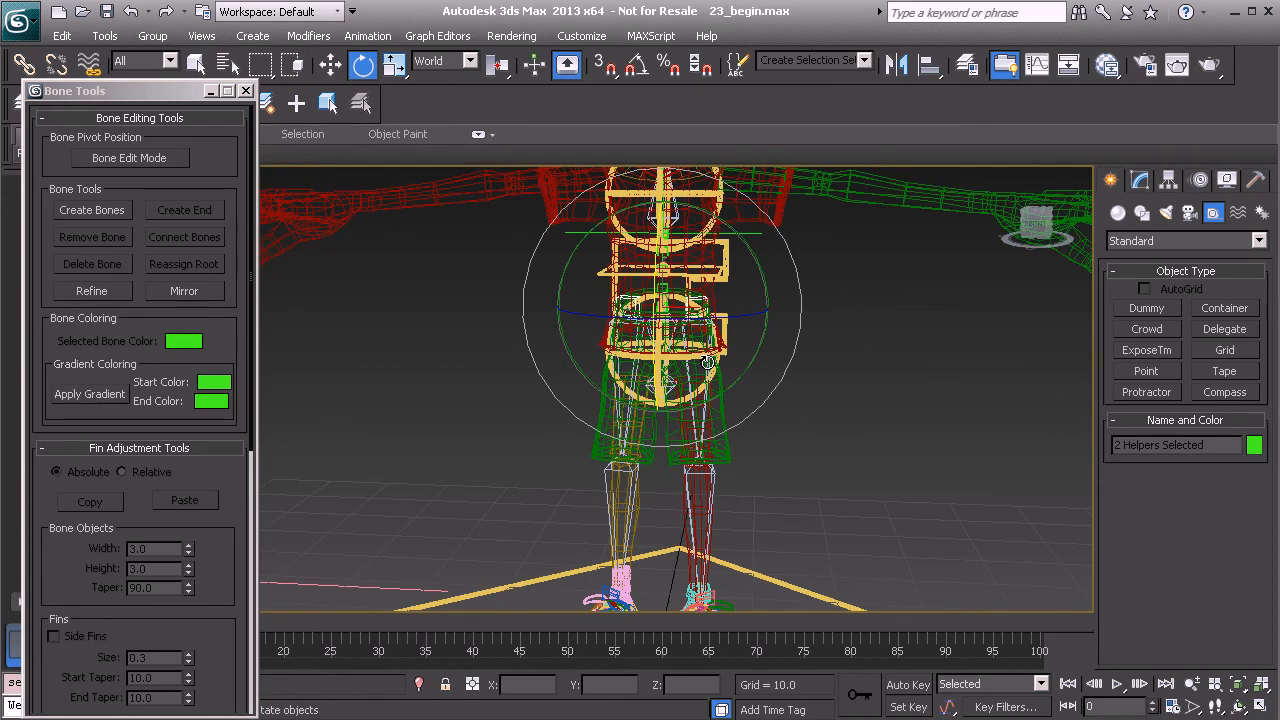
{"action": "key", "text": "ctrl+Page_Down"}
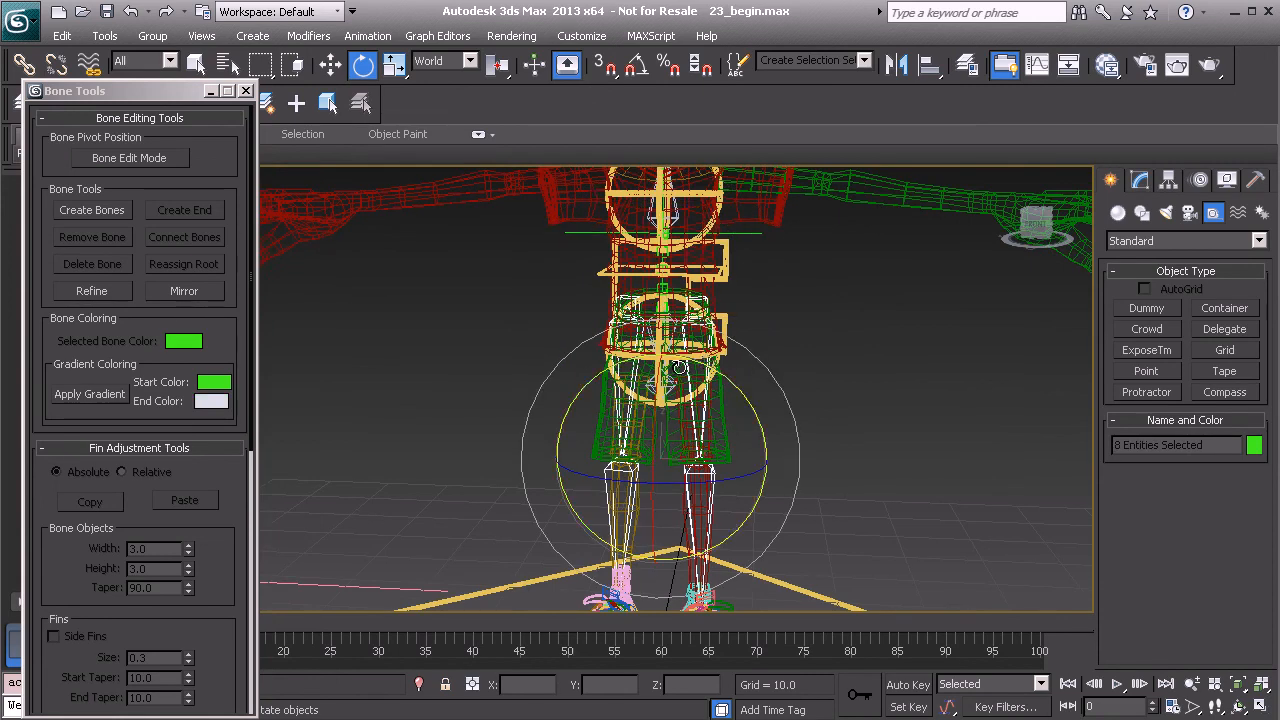
Step: Close the bone tools and choose the Hidden layer in the layer manager with the leg bones and helpers selected
{"action": "left_click", "coordinate": [245, 90]}
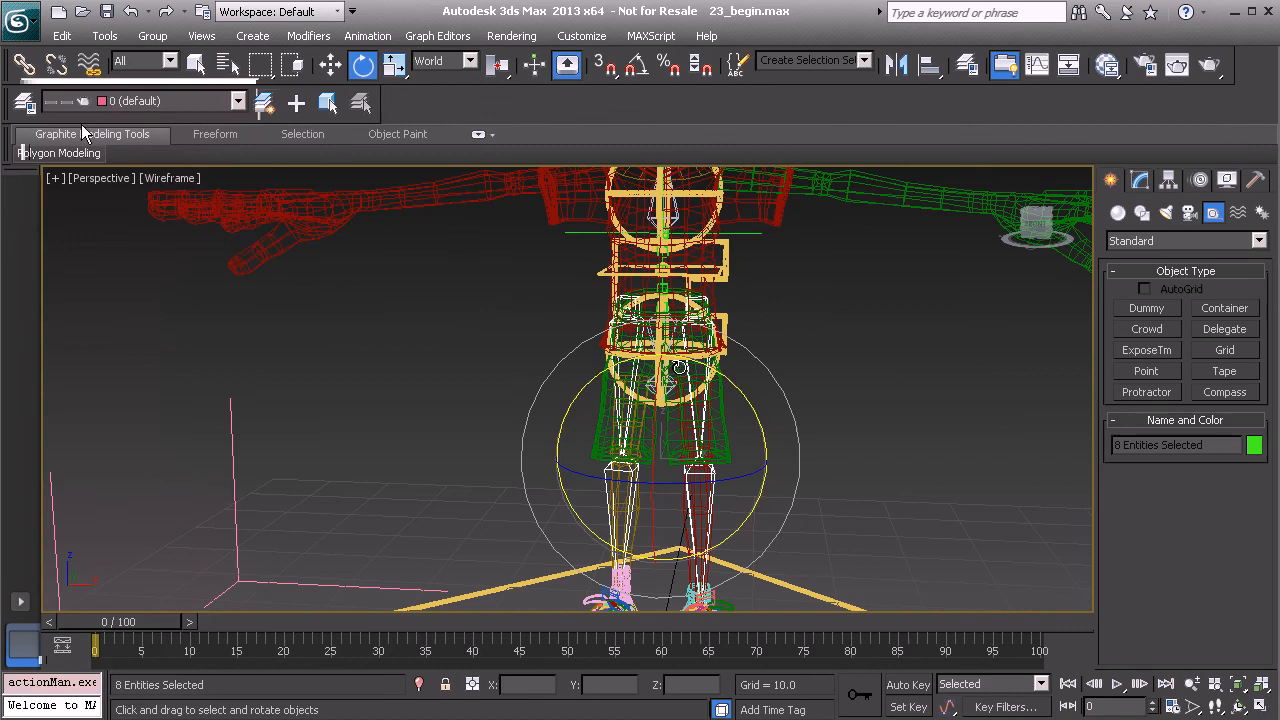
{"action": "left_click", "coordinate": [25, 103]}
{"action": "left_click", "coordinate": [100, 284]}
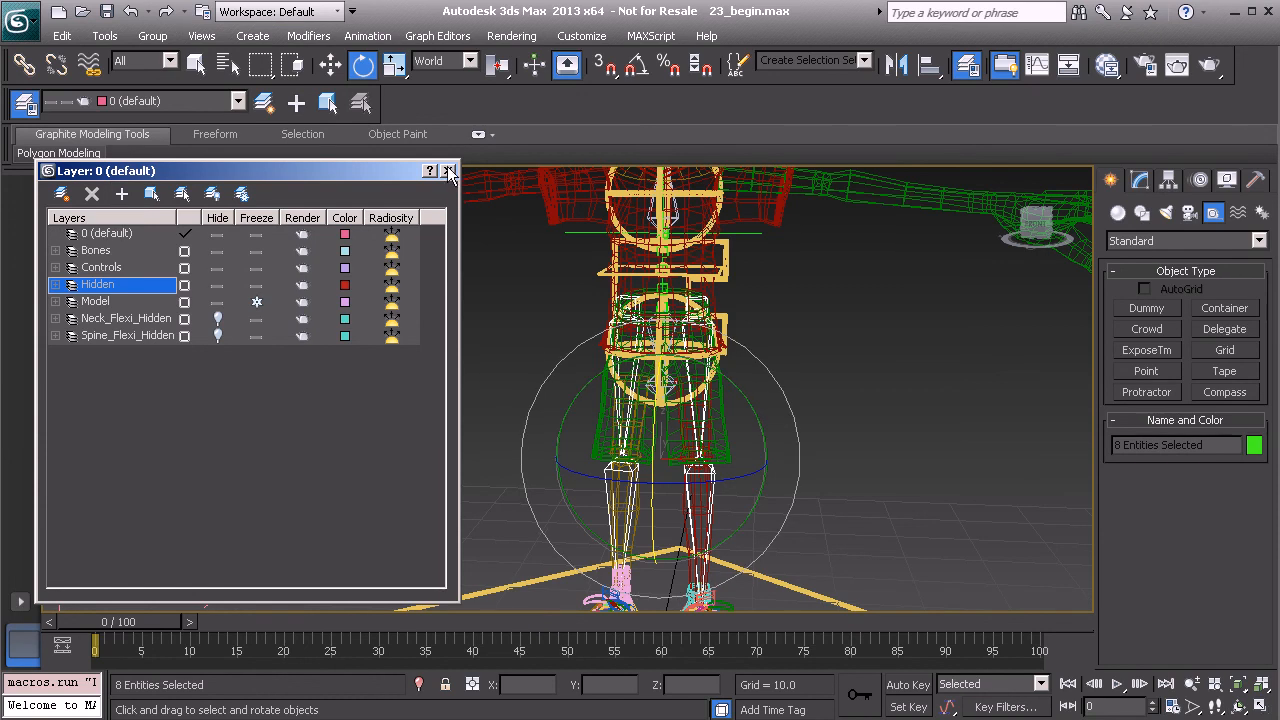
{"action": "left_click", "coordinate": [448, 171]}
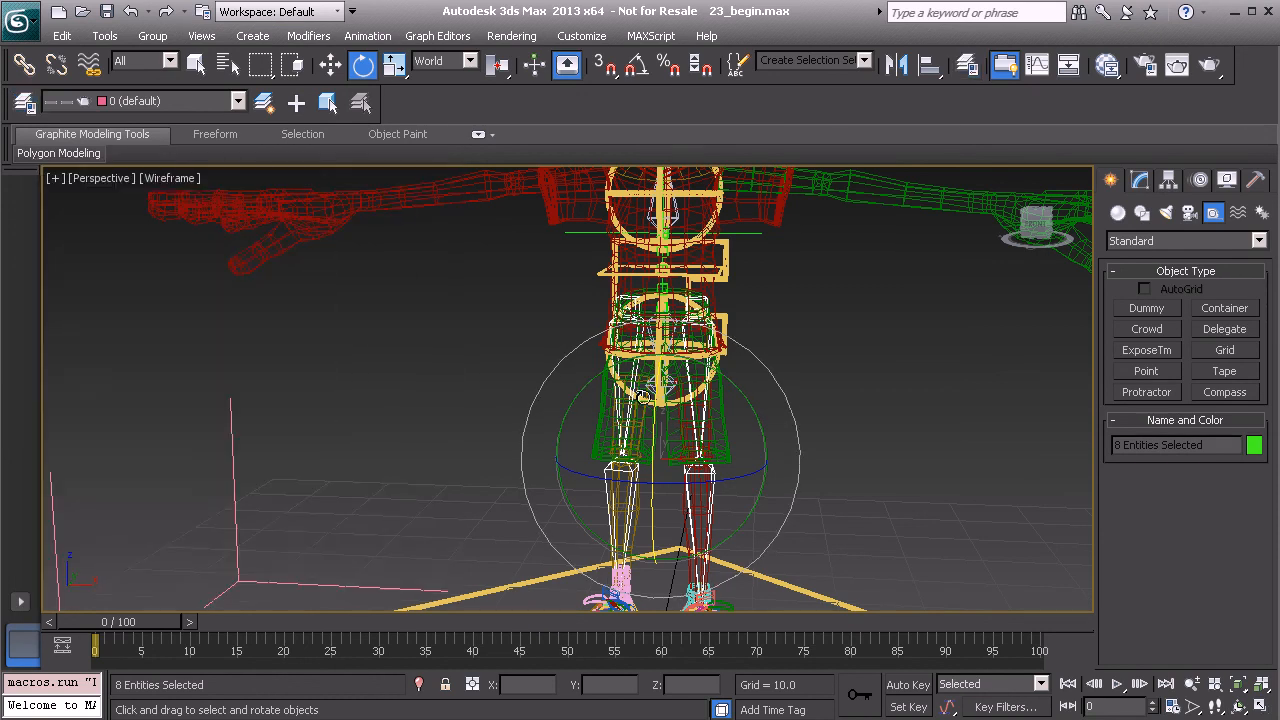
{"action": "left_click_drag", "start_coordinate": [654, 434], "coordinate": [664, 418], "text": "alt"}
{"action": "middle_click_drag", "start_coordinate": [664, 418], "coordinate": [700, 410], "text": "alt"}
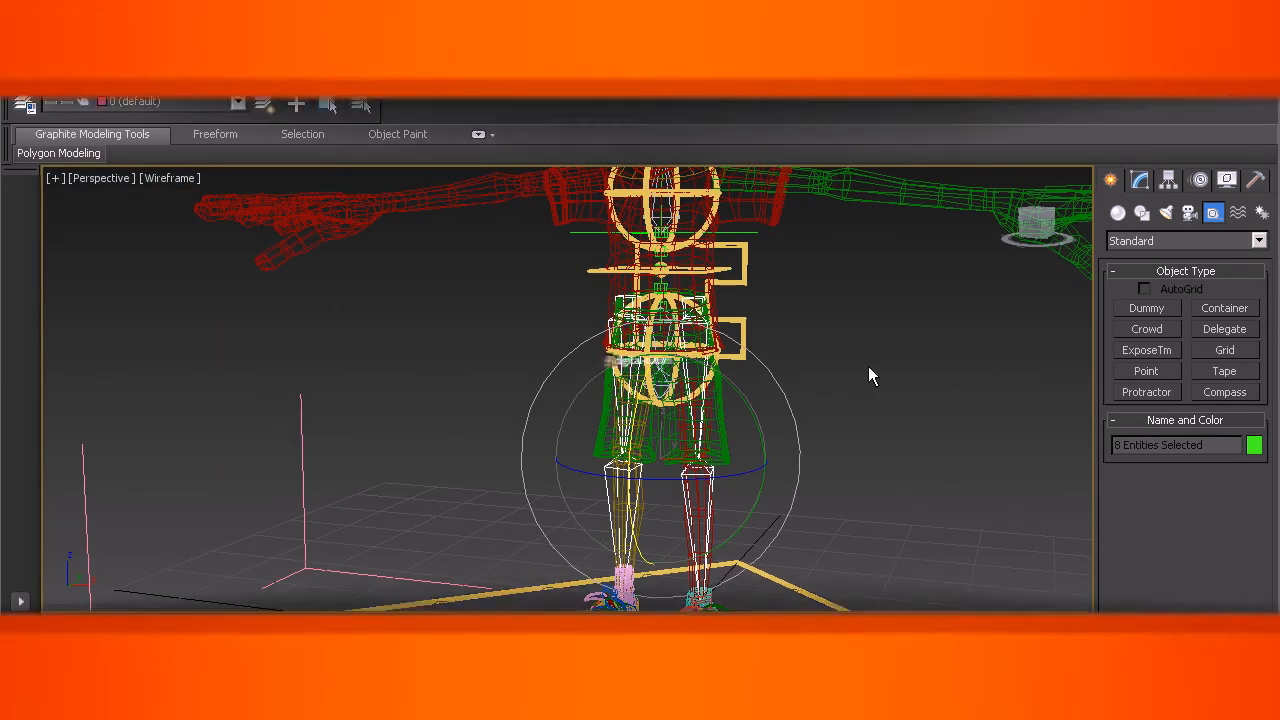
{"action": "left_click", "coordinate": [868, 367]}
{"action": "middle_click_drag", "start_coordinate": [806, 478], "coordinate": [794, 459]}
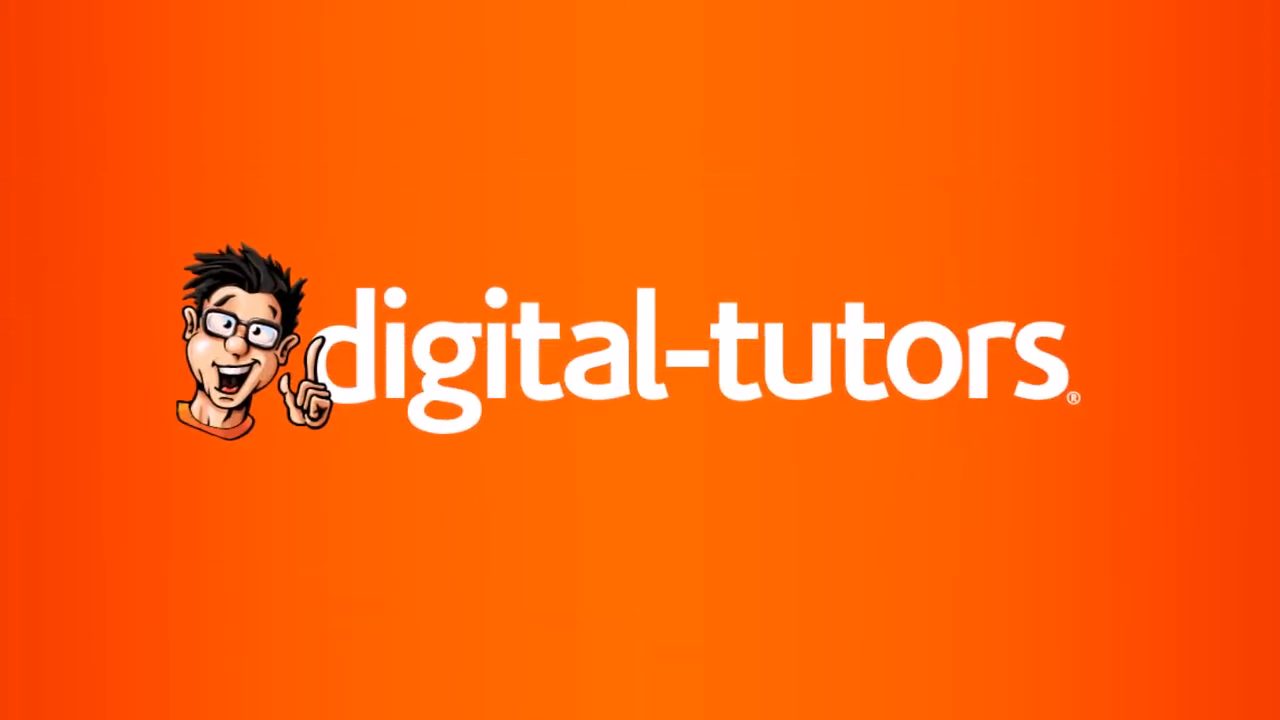